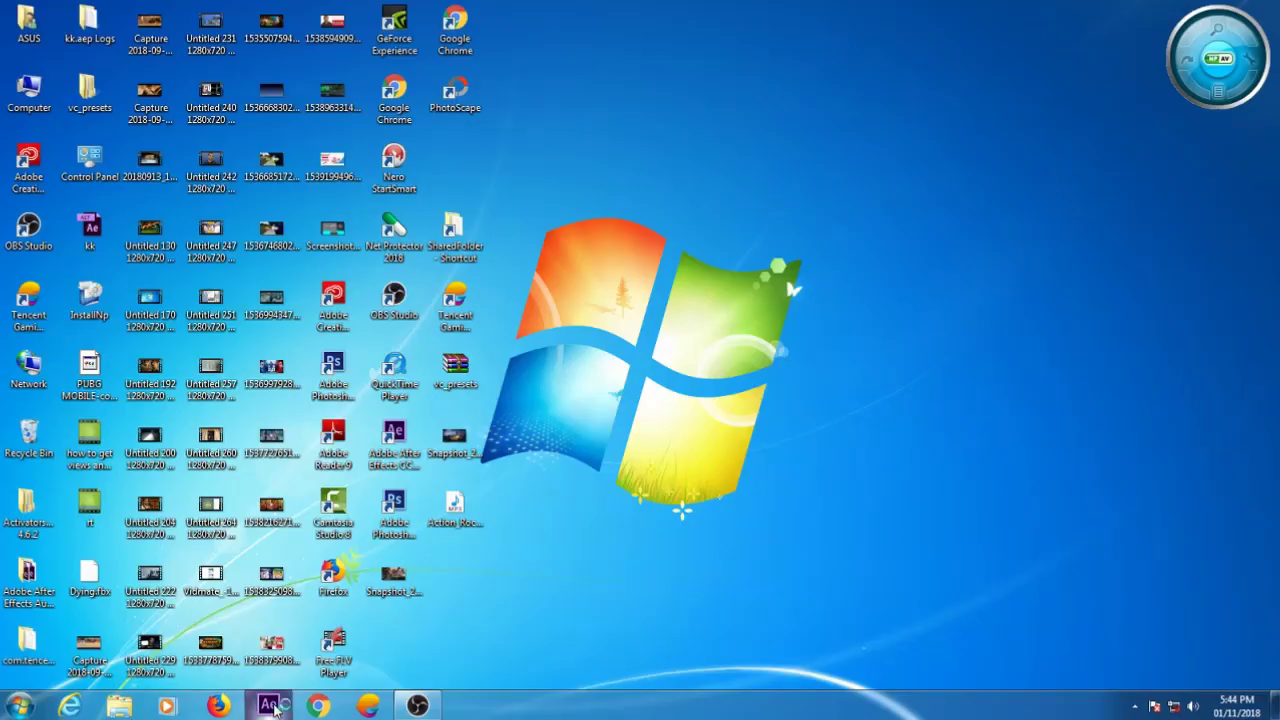
Step: Launch After Effects and import 20181101_165017.mp4 into a new untitled project
{"action": "left_click", "coordinate": [270, 706]}
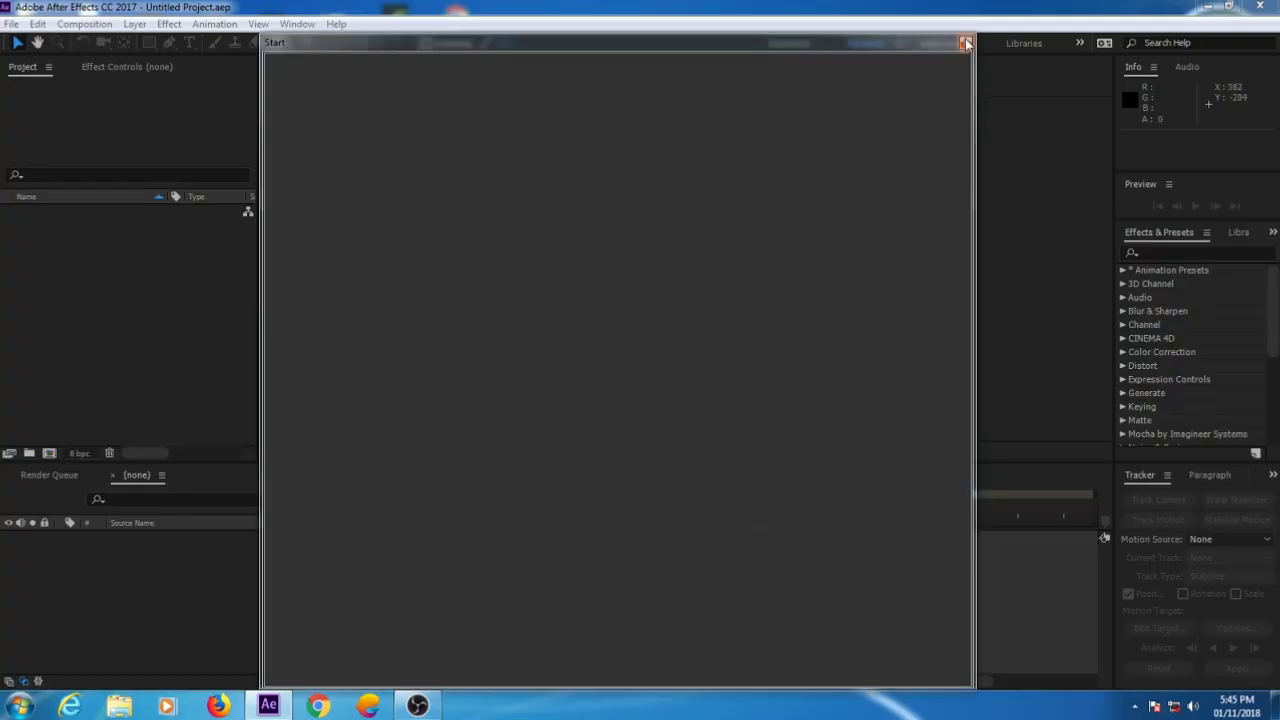
{"action": "left_click", "coordinate": [966, 43]}
{"action": "double_click", "coordinate": [45, 247]}
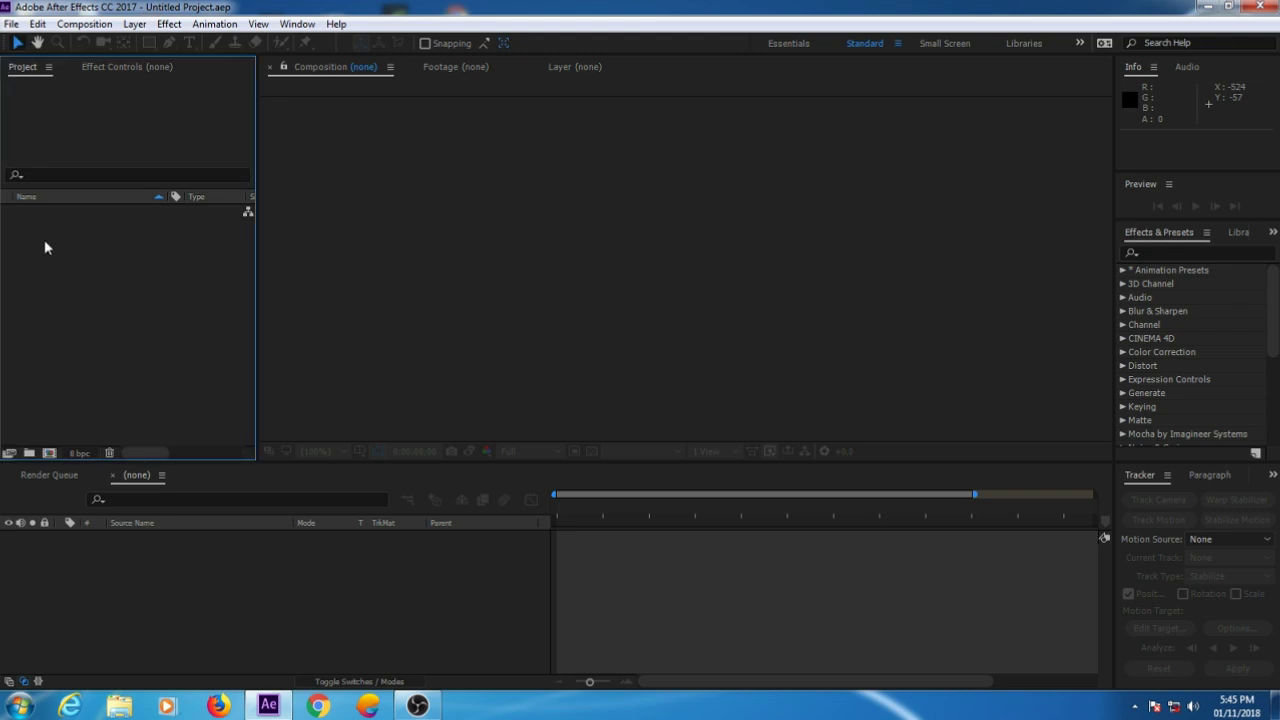
{"action": "double_click", "coordinate": [265, 188]}
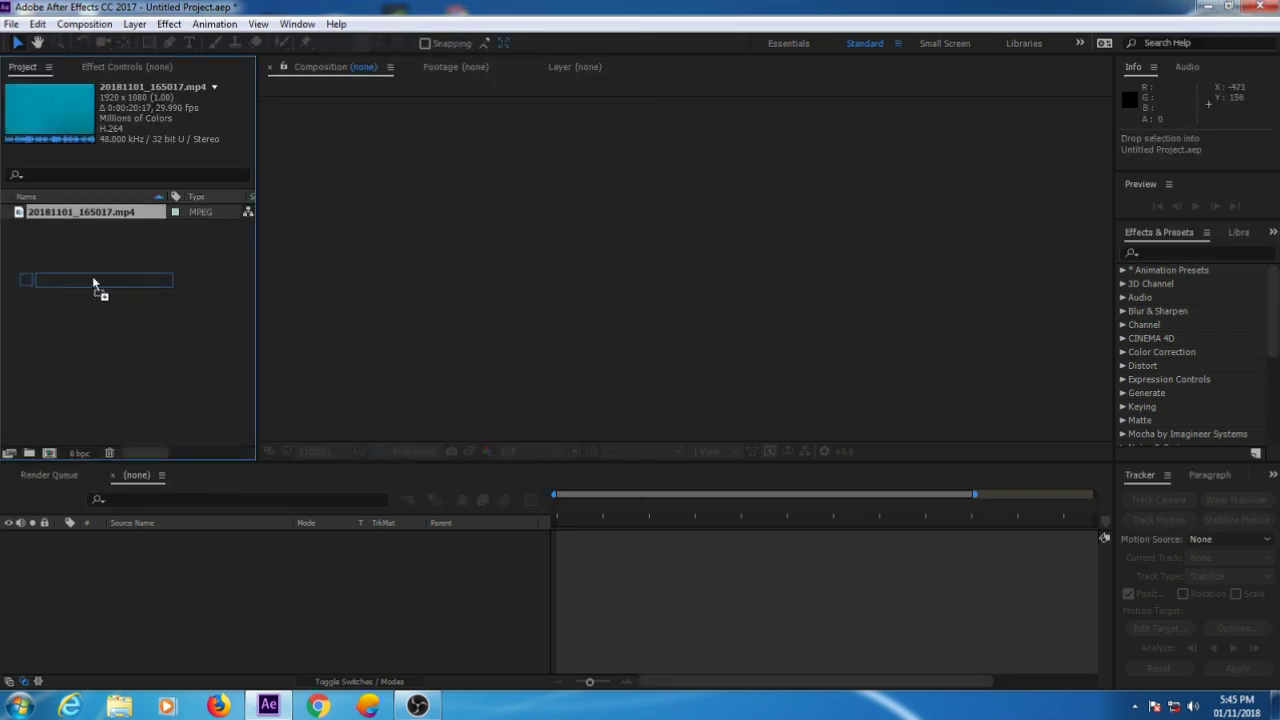
Step: Create a composition from the clip and move the work-area start to about 0:00:06:03
{"action": "left_click_drag", "start_coordinate": [86, 214], "coordinate": [52, 452]}
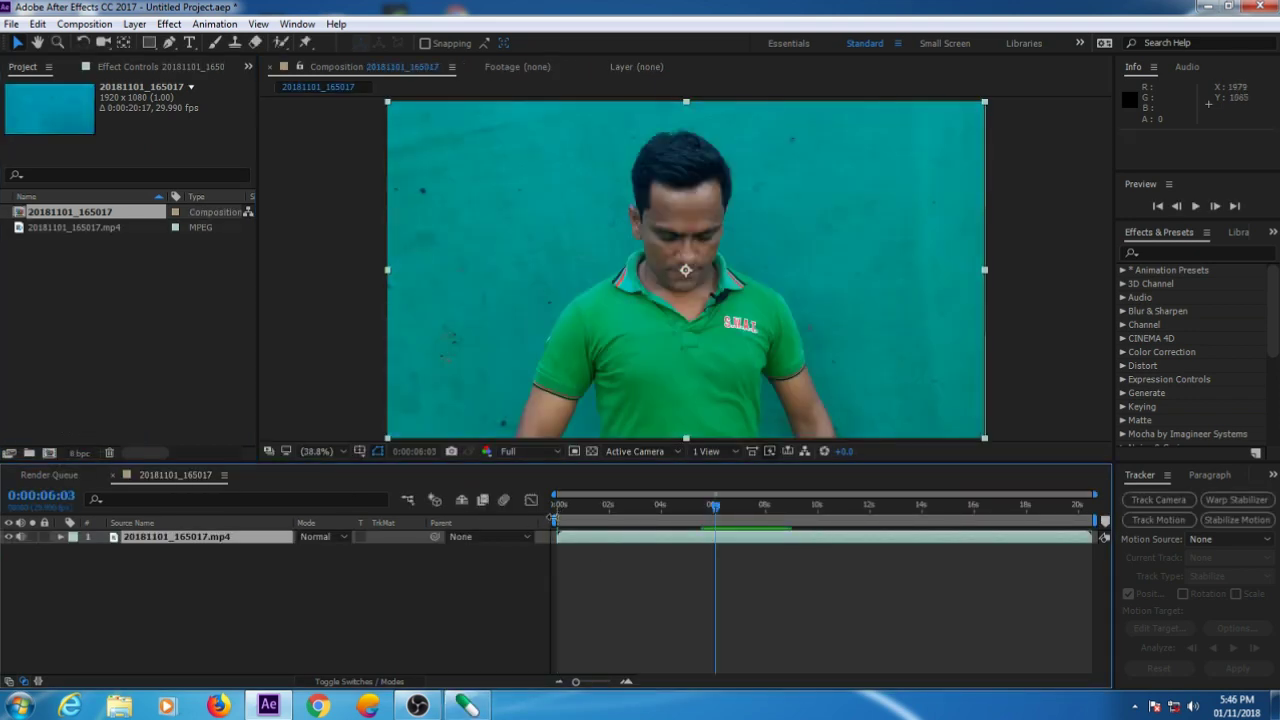
{"action": "left_click_drag", "start_coordinate": [553, 518], "coordinate": [705, 519]}
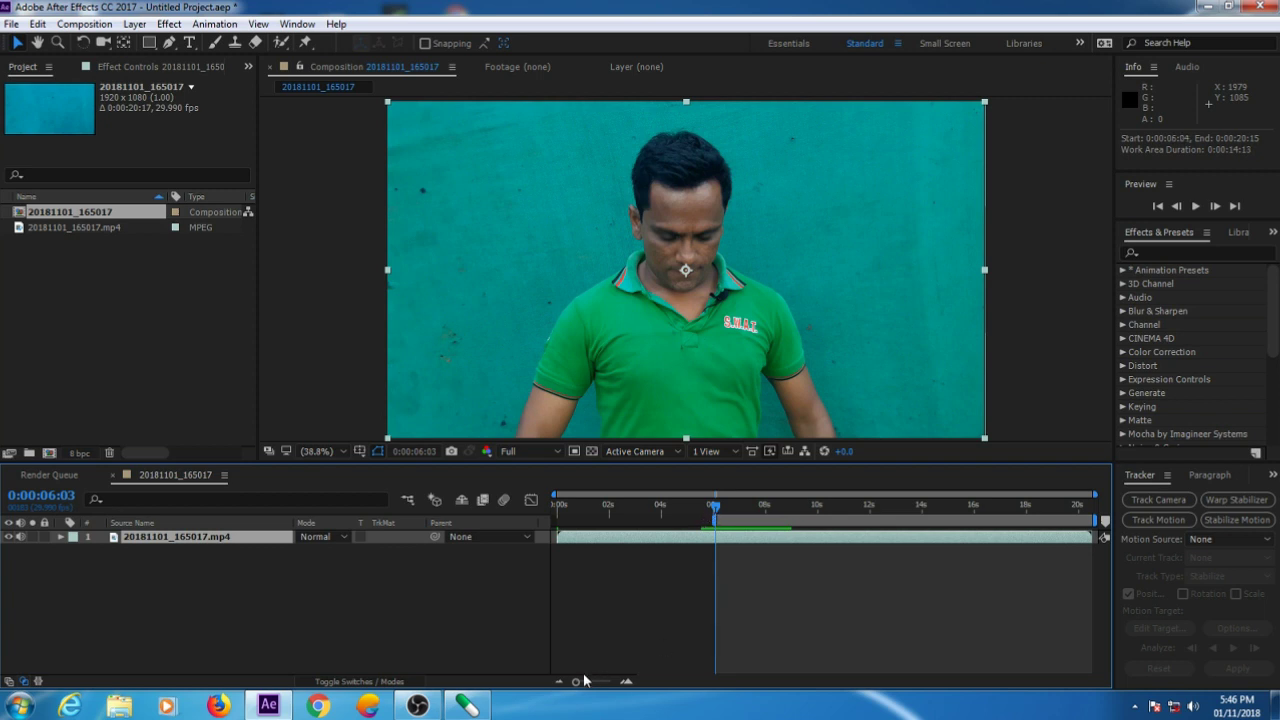
{"action": "left_click_drag", "start_coordinate": [585, 680], "coordinate": [694, 686]}
{"action": "left_click_drag", "start_coordinate": [576, 688], "coordinate": [609, 684]}
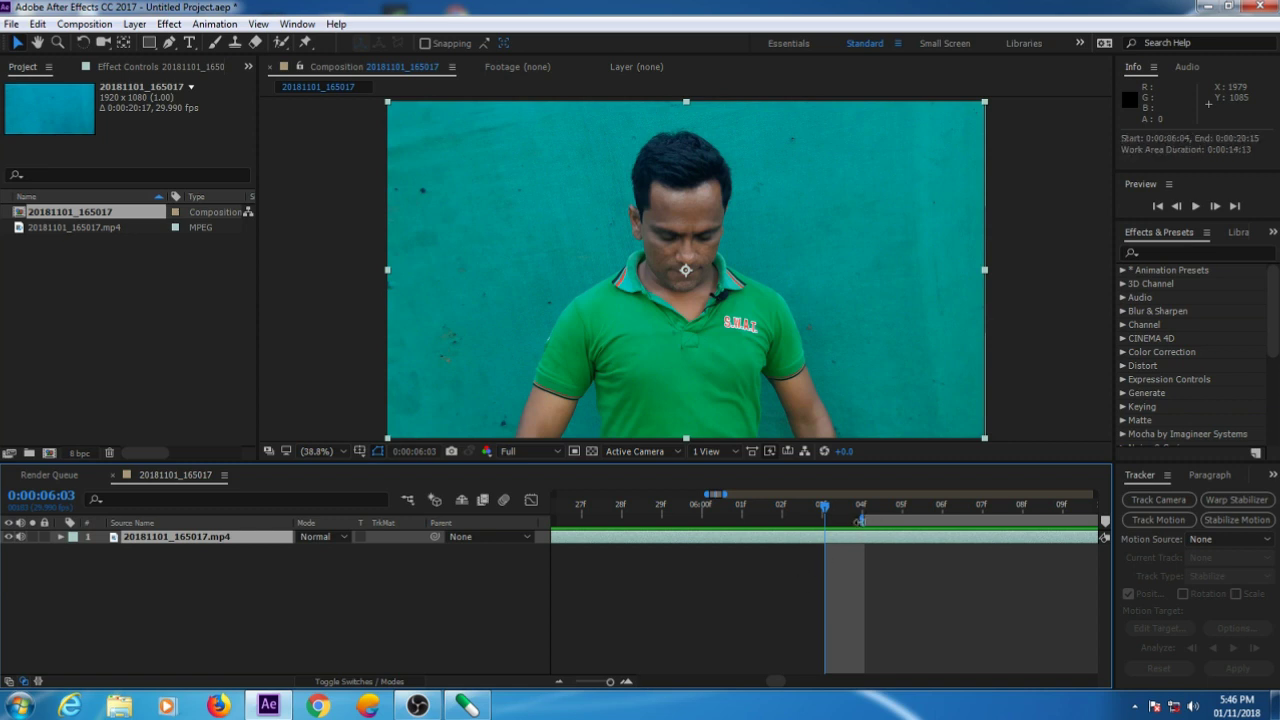
{"action": "left_click_drag", "start_coordinate": [609, 688], "coordinate": [557, 686]}
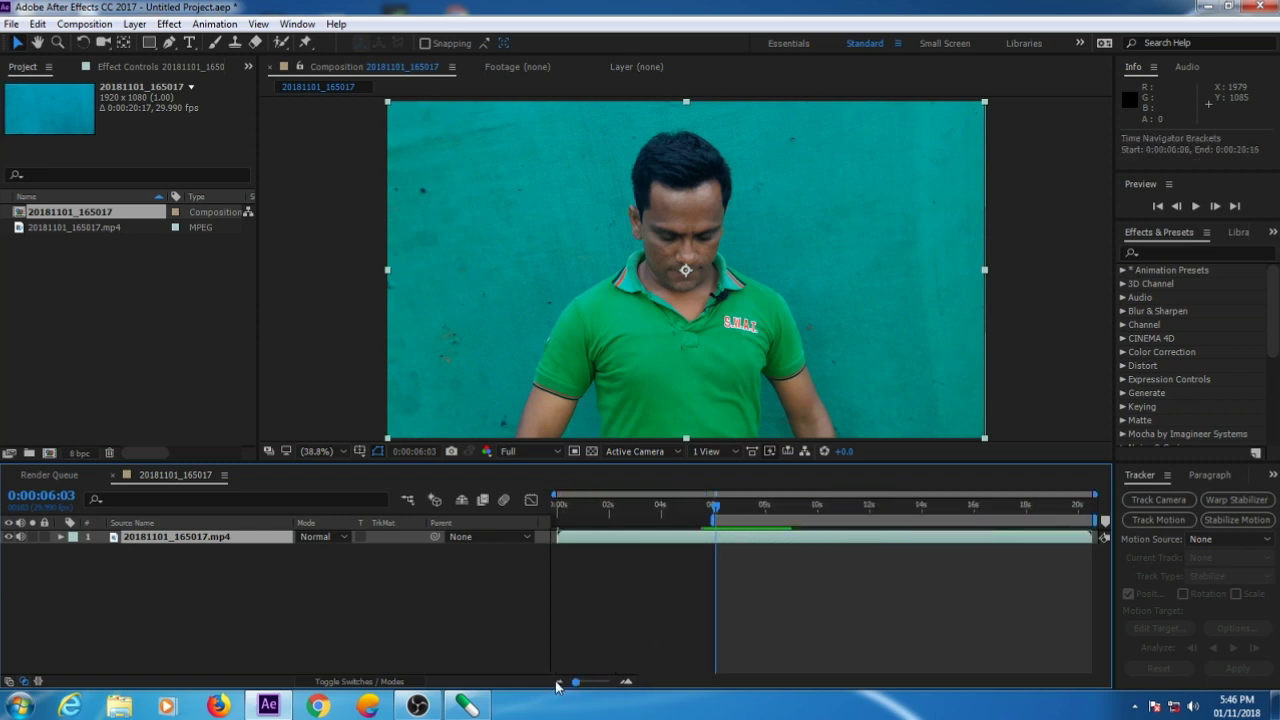
Step: End the work area at 0:00:08:18 and trim the comp to it (0:00:02:17 duration)
{"action": "left_click", "coordinate": [1195, 207]}
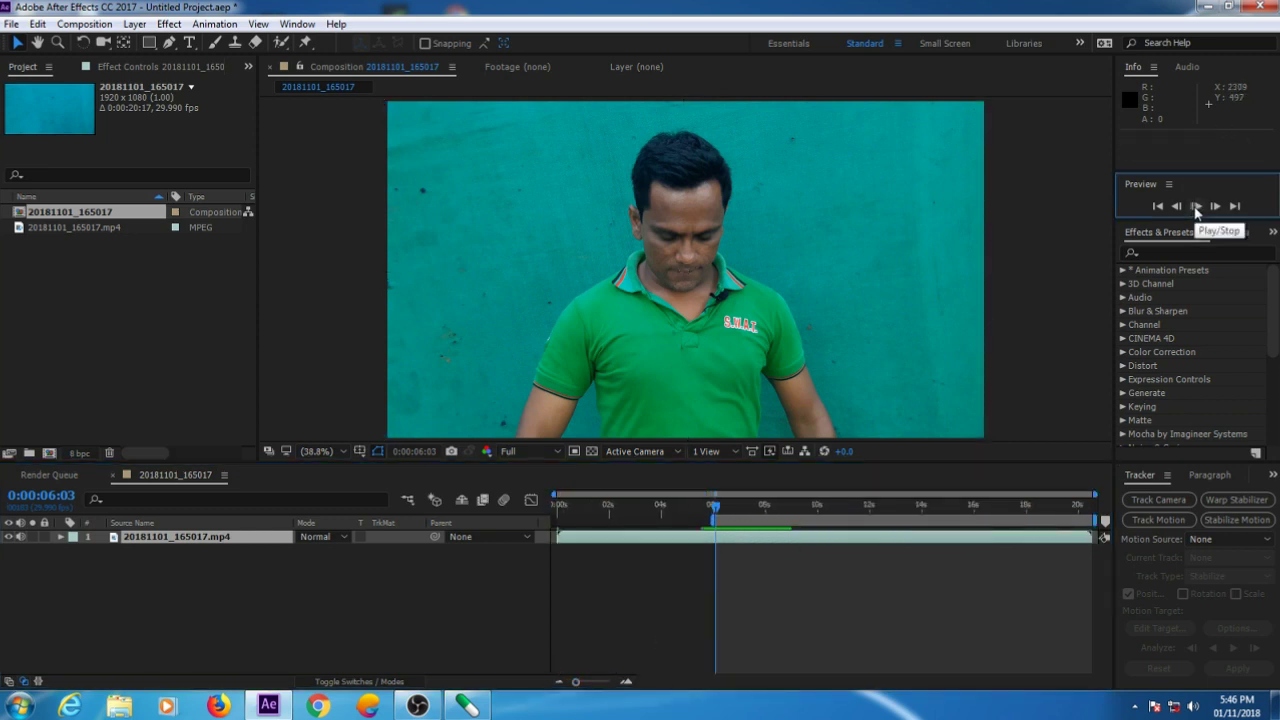
{"action": "left_click", "coordinate": [1195, 207]}
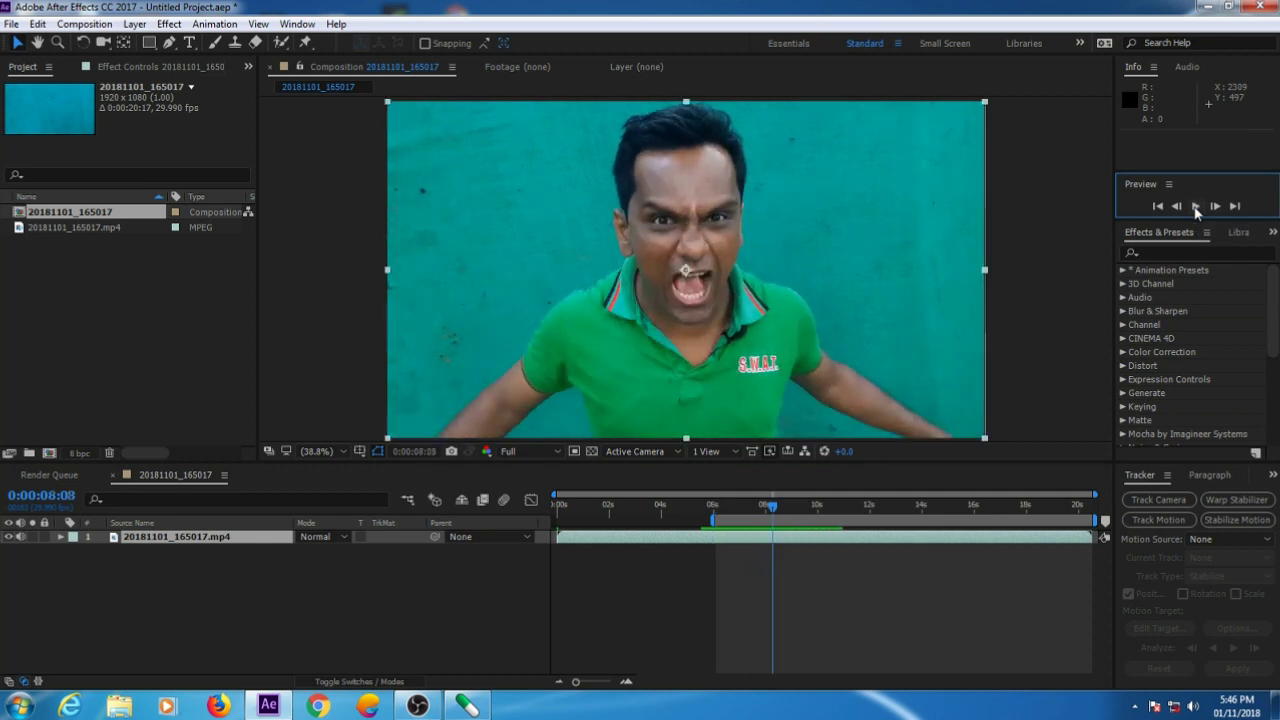
{"action": "key", "text": "shift+Page_Down"}
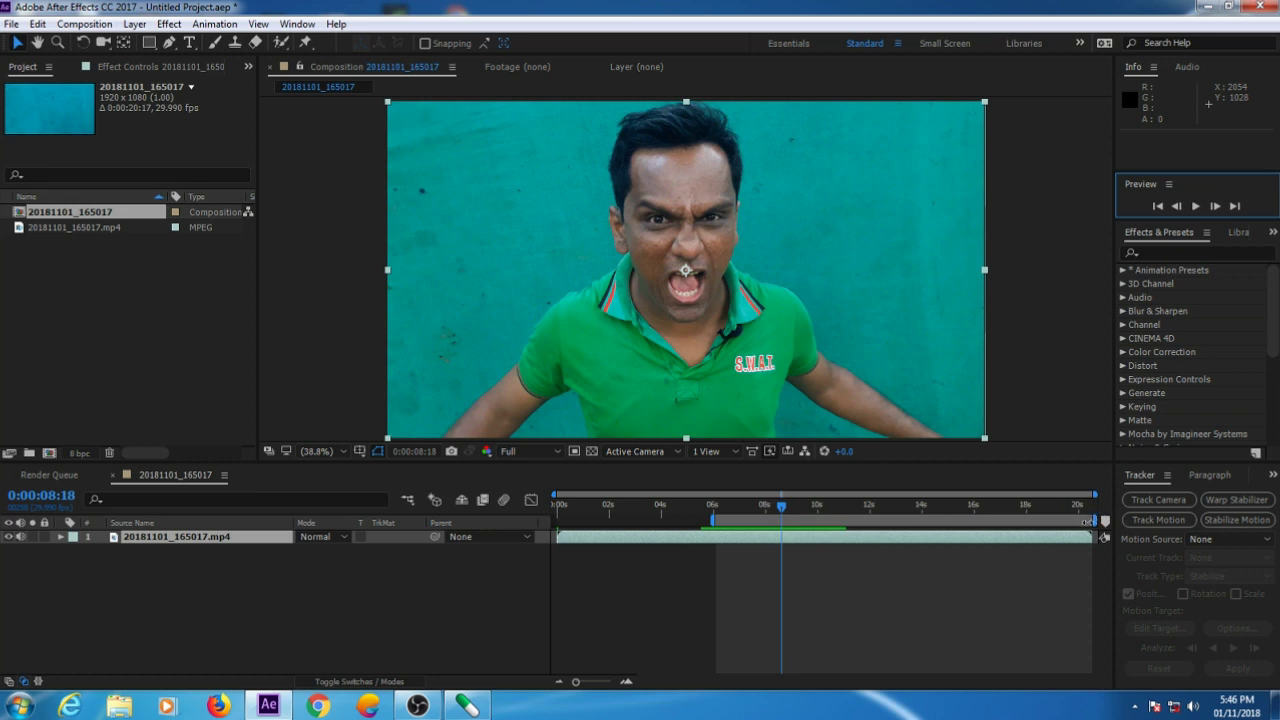
{"action": "key", "text": "n"}
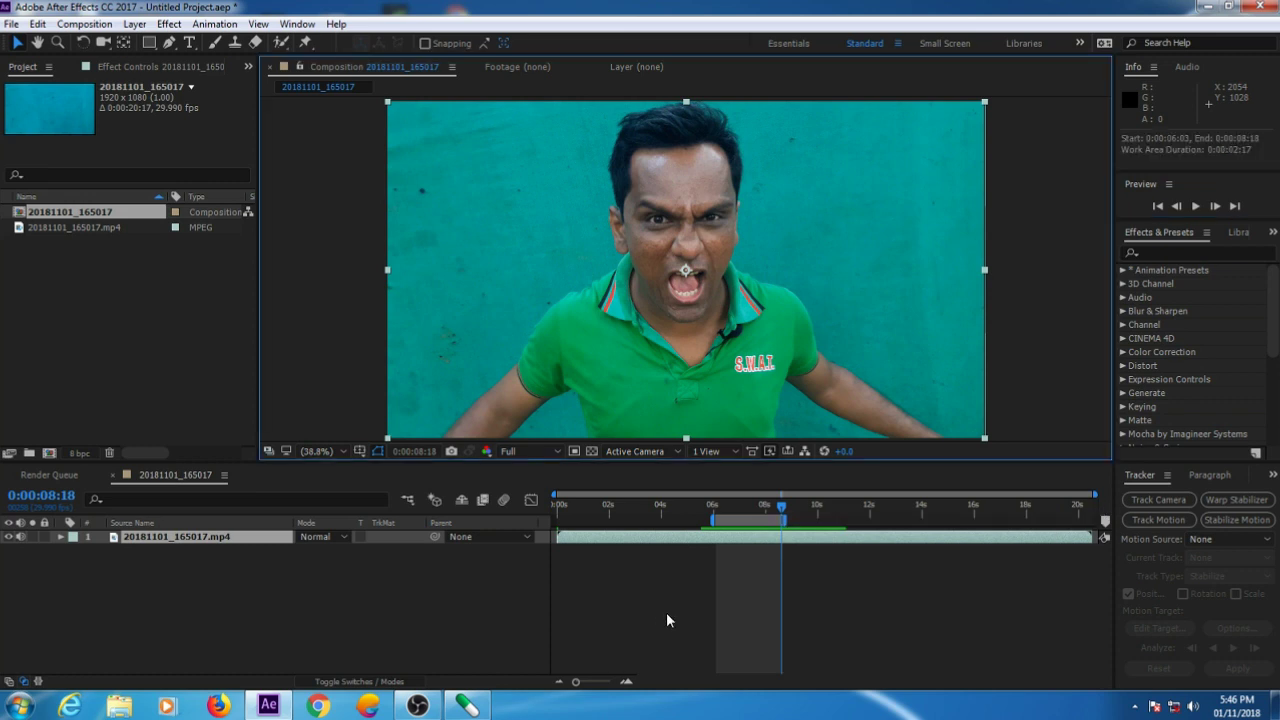
{"action": "right_click", "coordinate": [751, 523]}
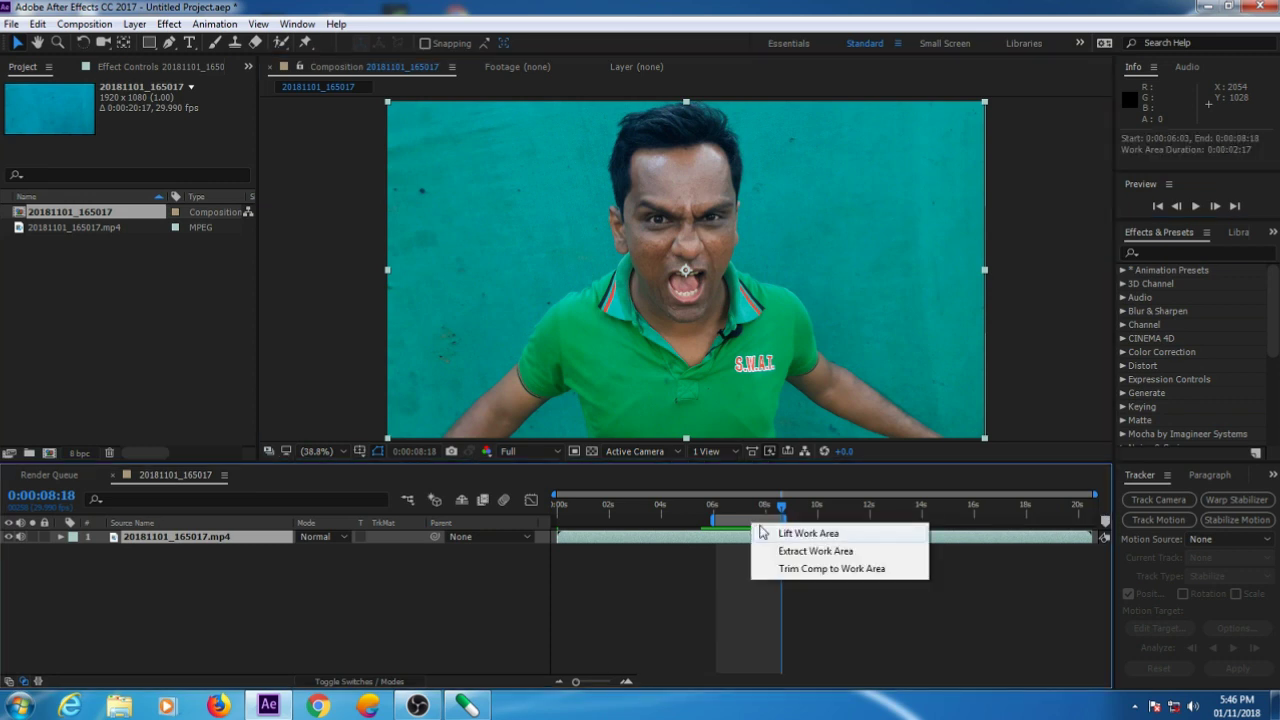
{"action": "left_click", "coordinate": [815, 568]}
Step: Preview the trimmed comp and duplicate the 20181101_165017.mp4 layer with Ctrl+D
{"action": "key", "text": "space"}
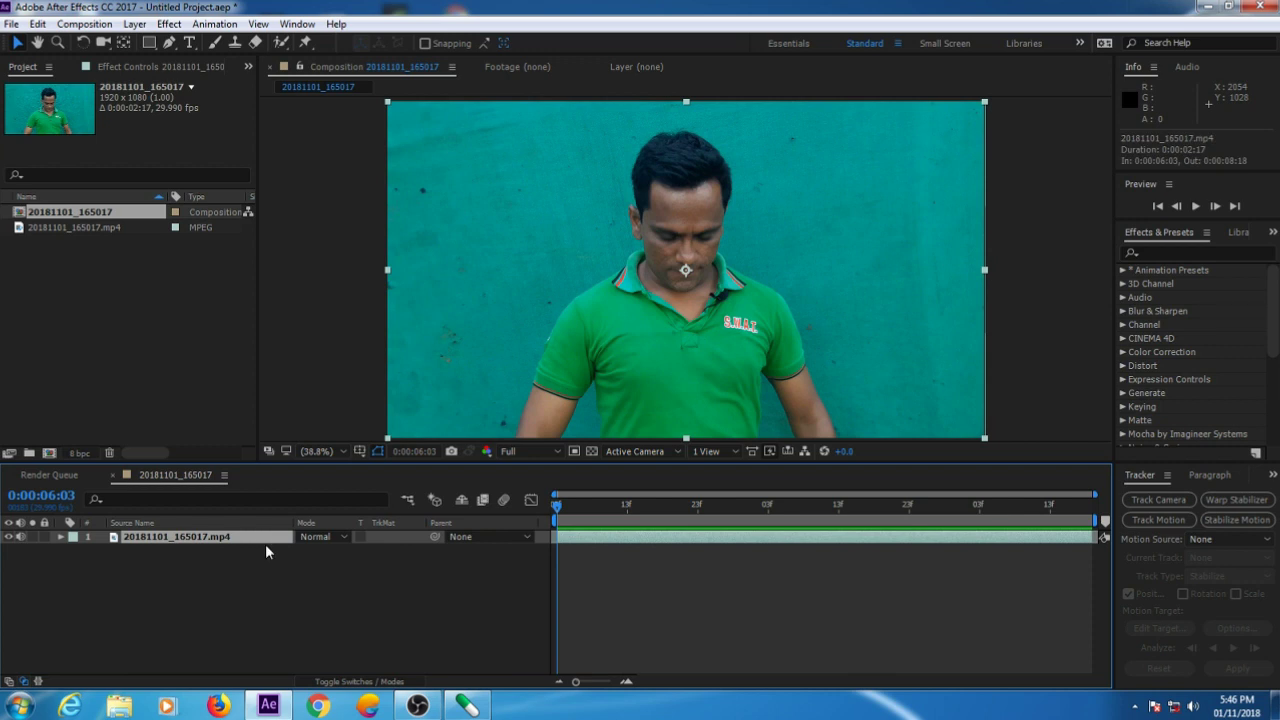
{"action": "key", "text": "ctrl+d"}
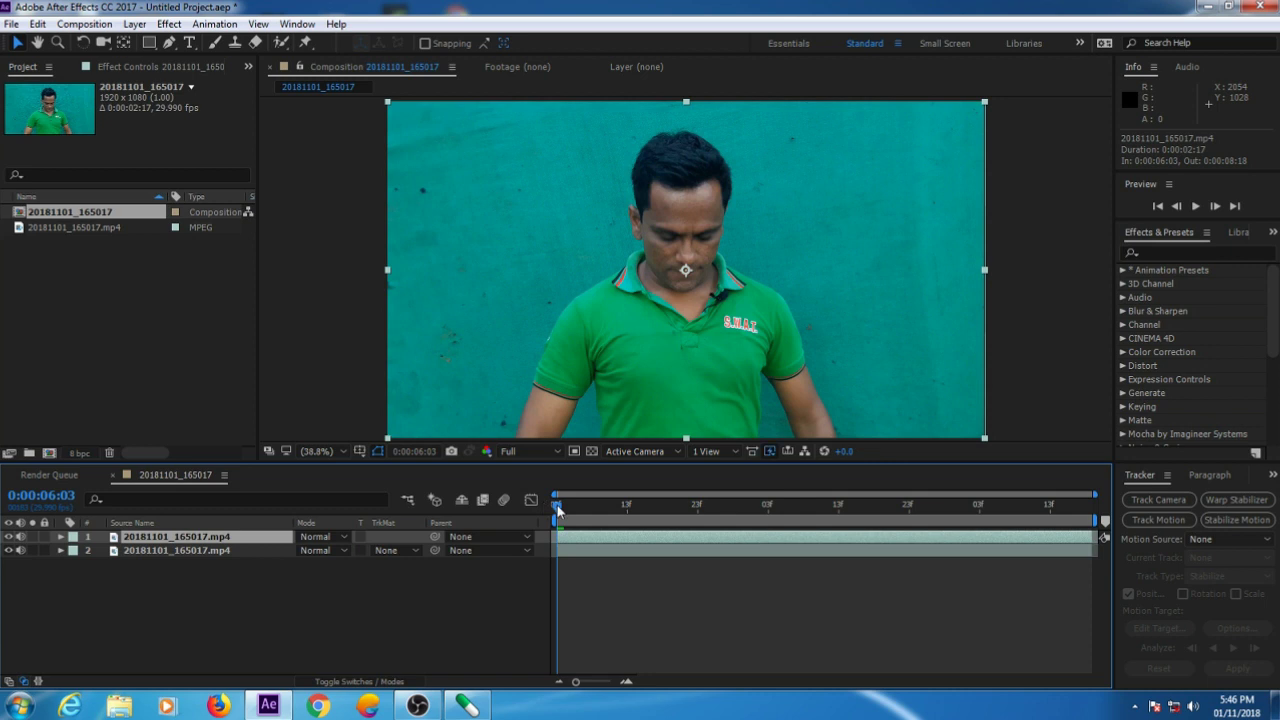
{"action": "left_click_drag", "start_coordinate": [558, 510], "coordinate": [880, 535]}
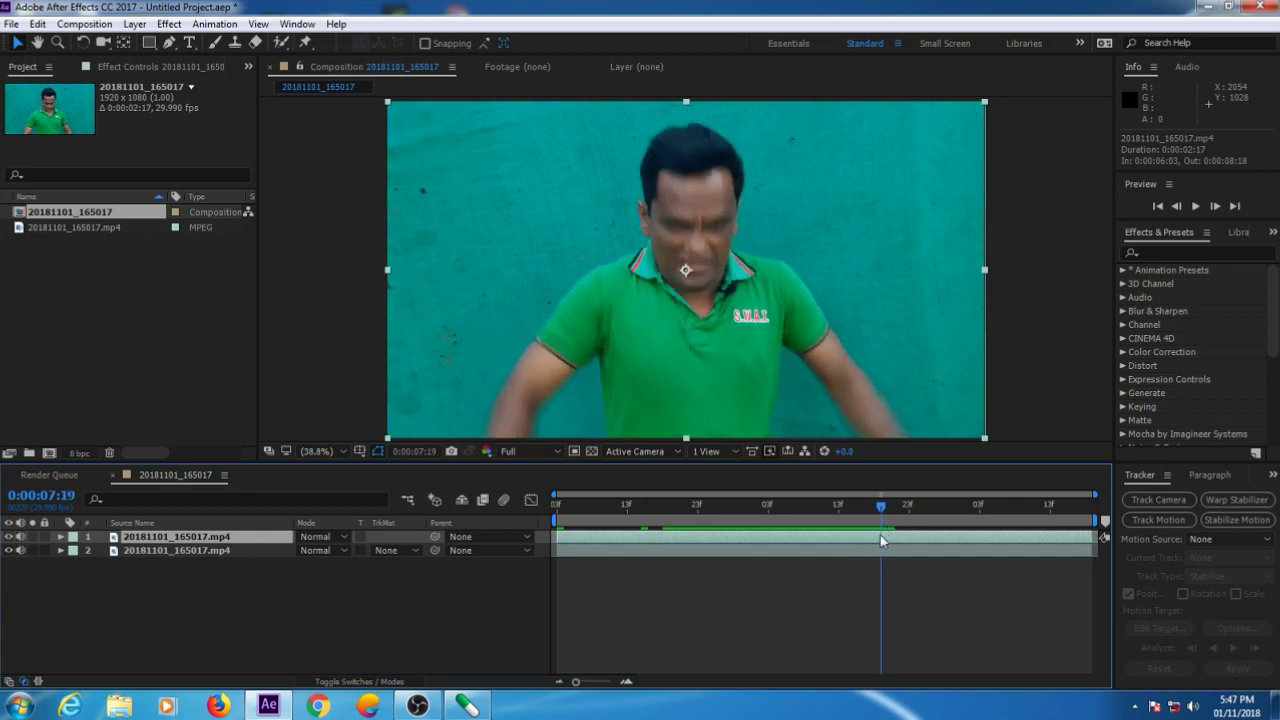
Step: At 100% zoom on the face, draw Pen masks around the man's eyes
{"action": "left_click", "coordinate": [1216, 207]}
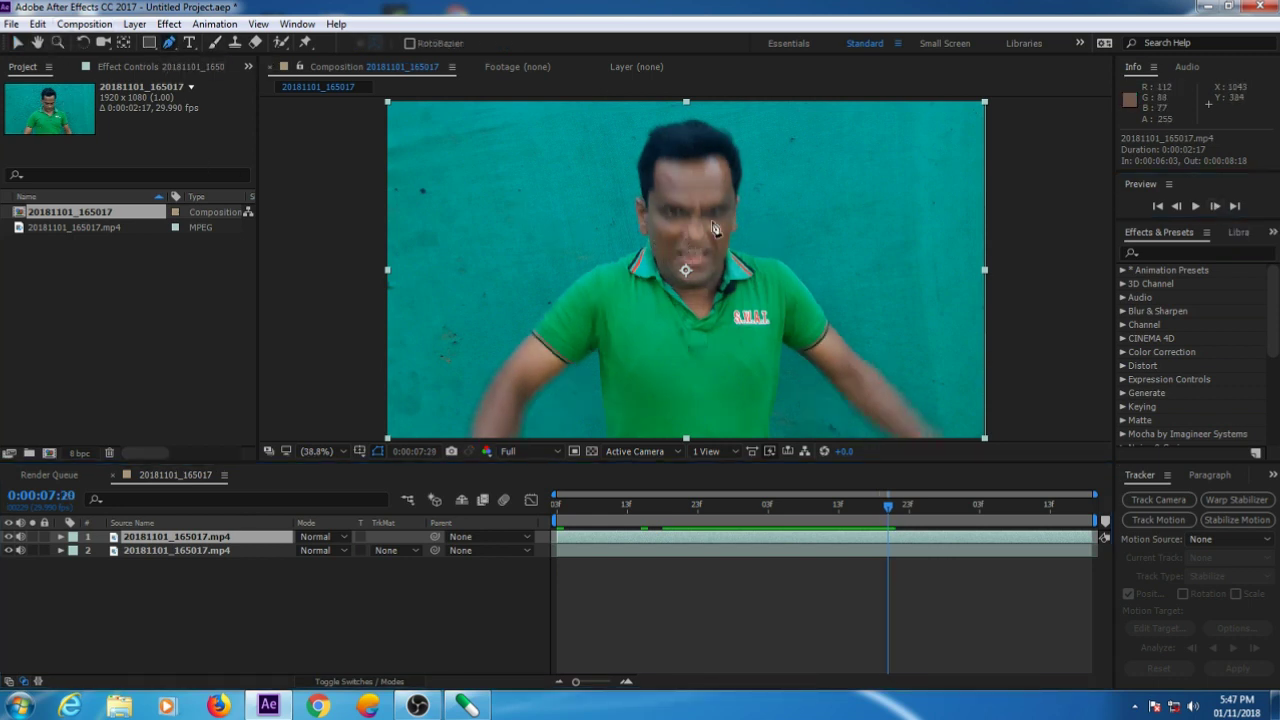
{"action": "key", "text": "slash"}
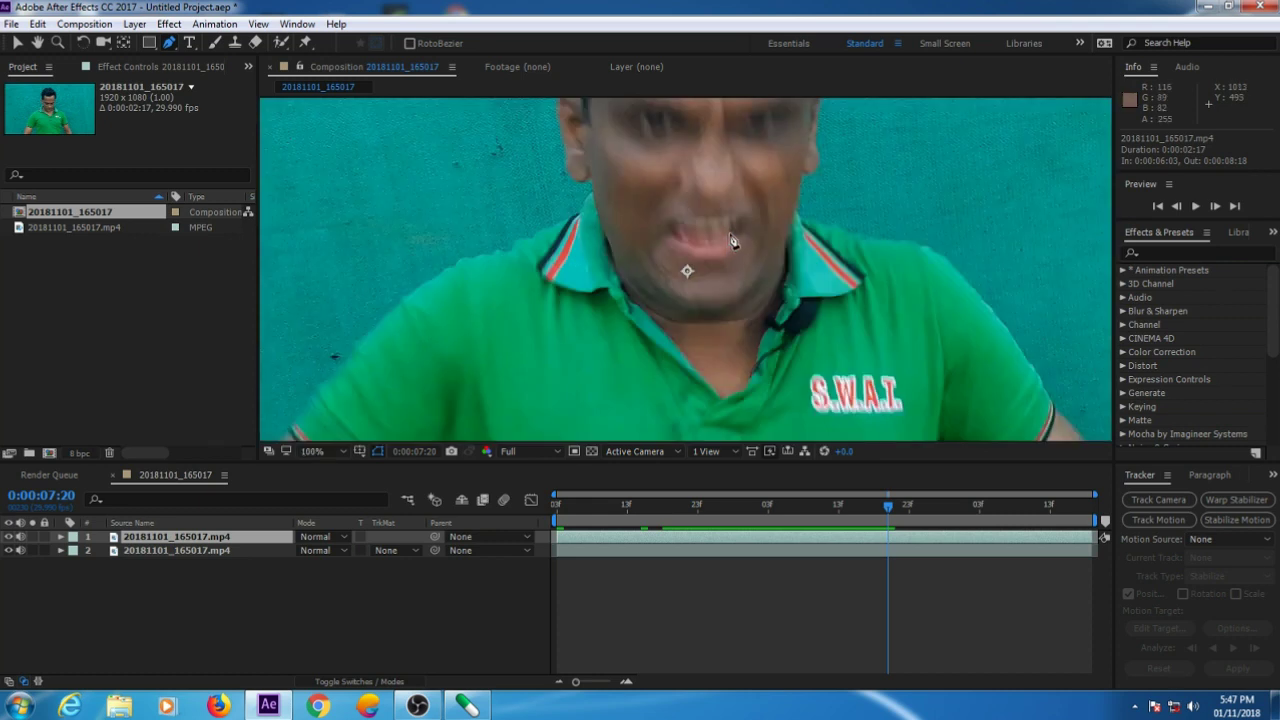
{"action": "left_click_drag", "start_coordinate": [731, 241], "coordinate": [745, 356]}
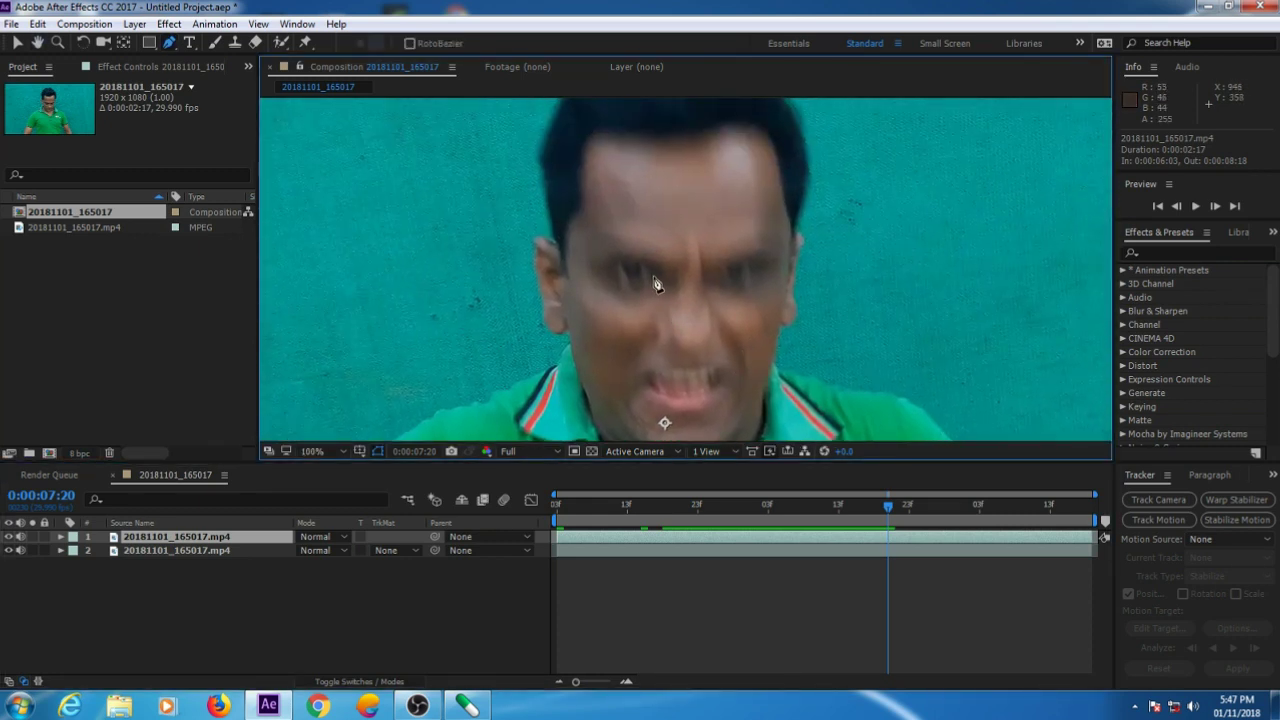
{"action": "left_click", "coordinate": [652, 276]}
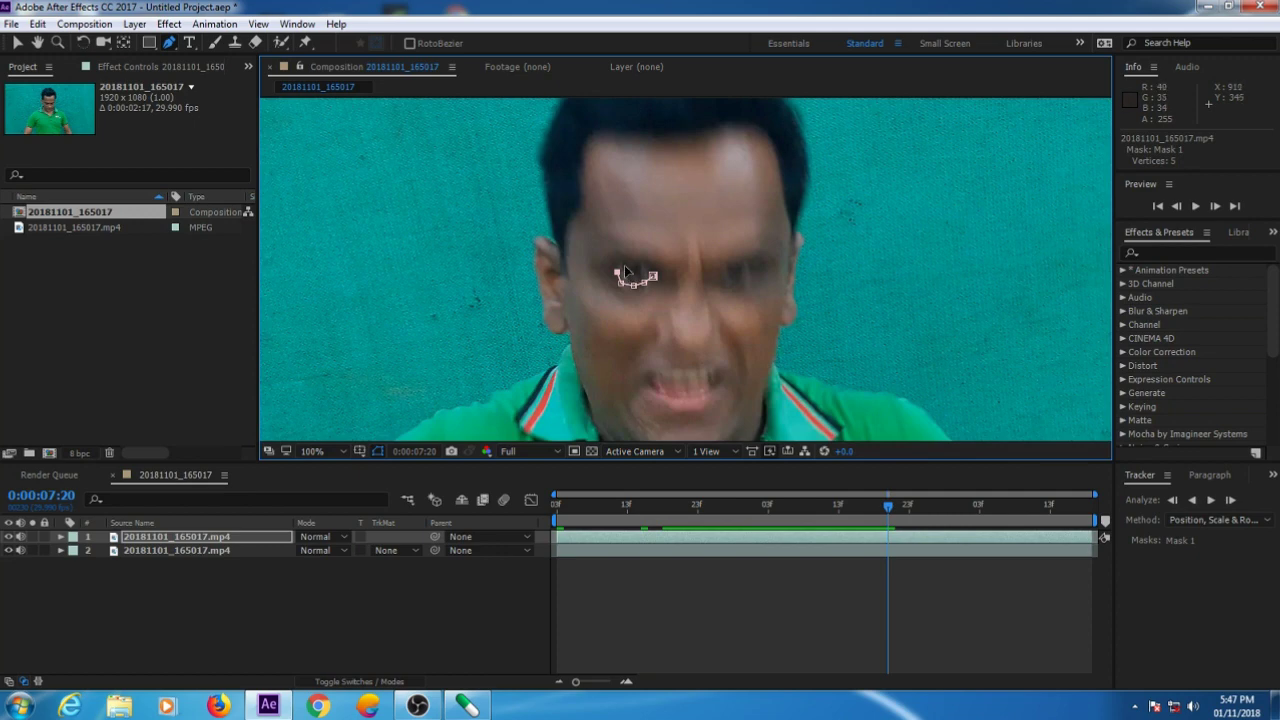
{"action": "left_click", "coordinate": [624, 266]}
{"action": "left_click", "coordinate": [658, 280]}
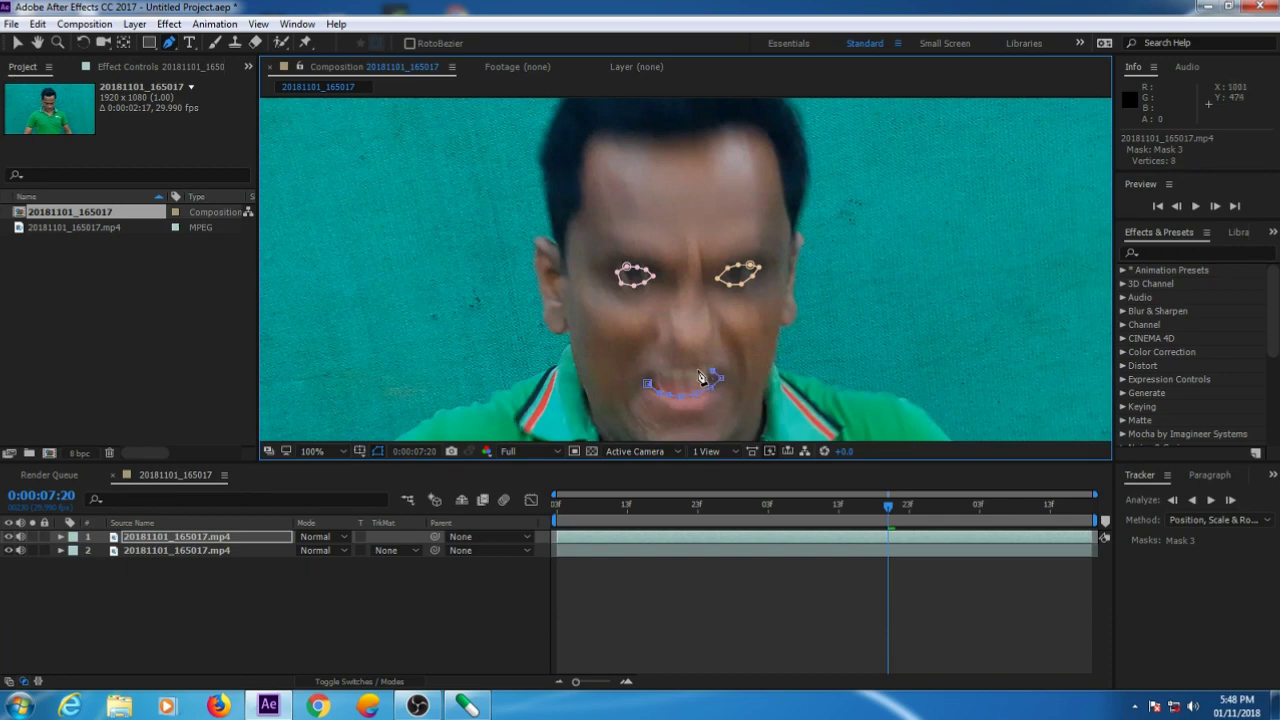
Step: Trace a closed mask around the mouth and reveal the top layer's three masks
{"action": "left_click", "coordinate": [697, 372]}
{"action": "left_click", "coordinate": [648, 383]}
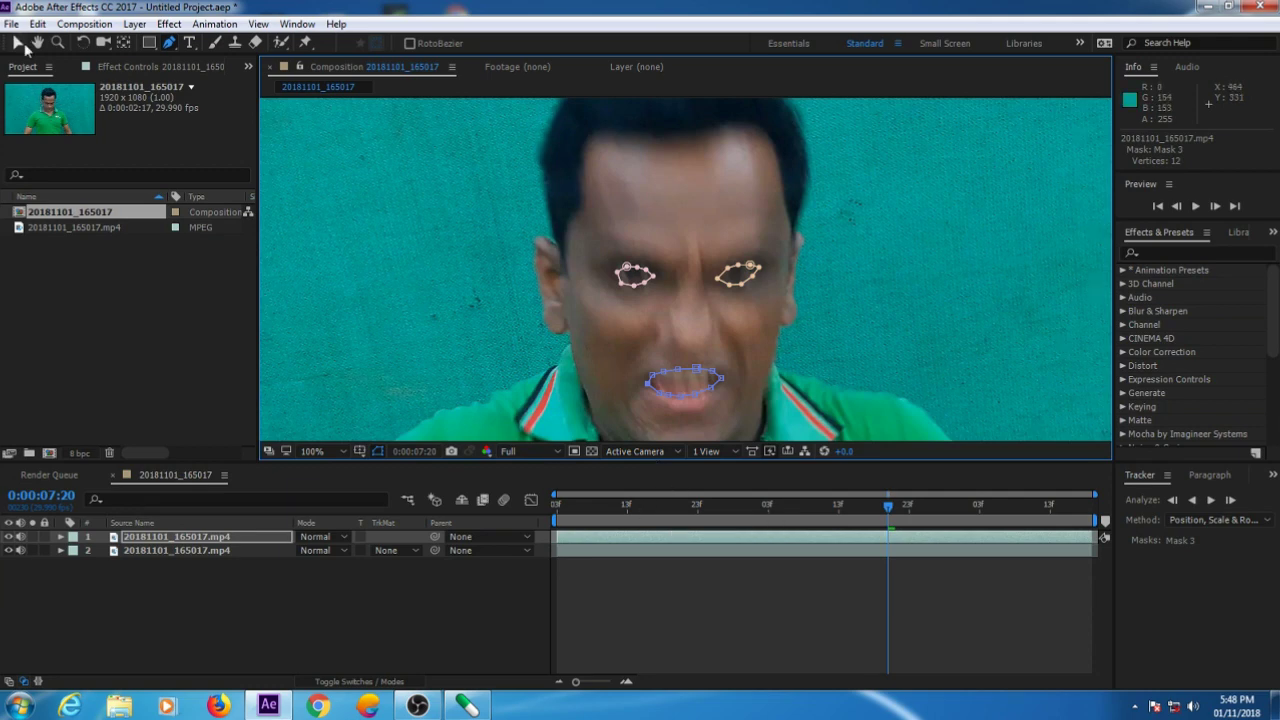
{"action": "left_click", "coordinate": [17, 44]}
{"action": "left_click", "coordinate": [207, 533]}
{"action": "key", "text": "m"}
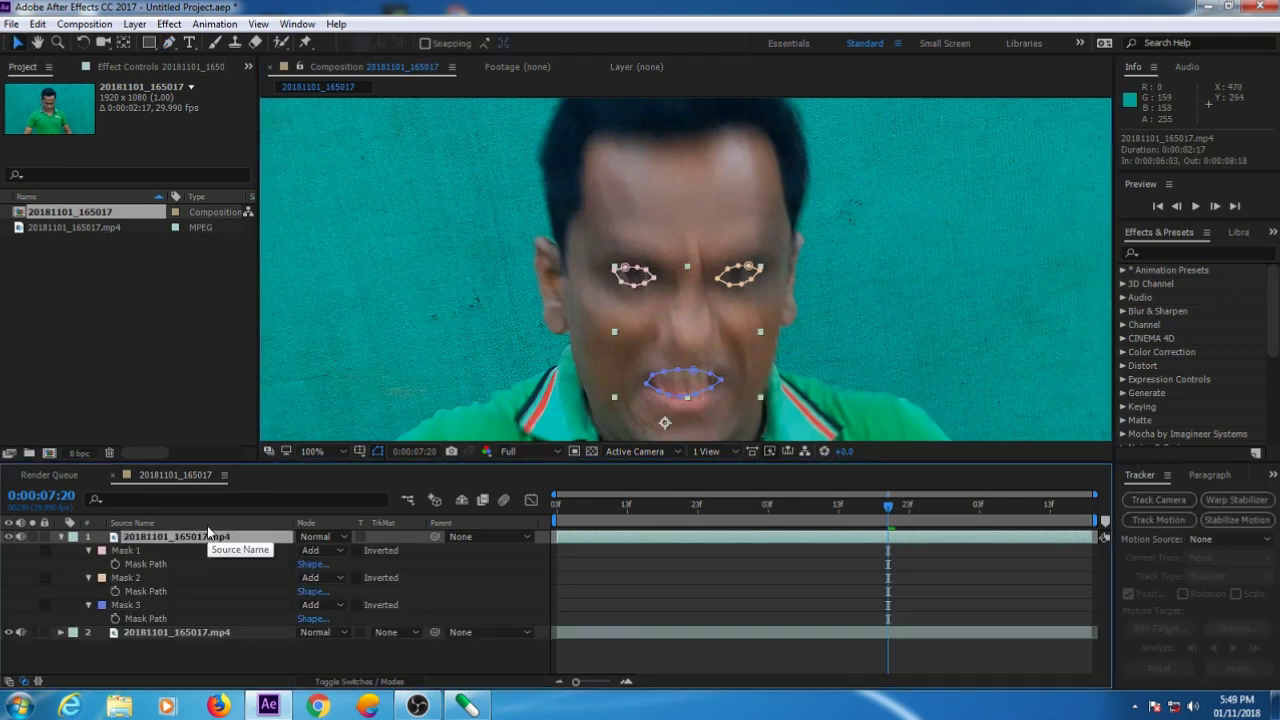
Step: Set Mask Path keyframes on both eye masks and the mouth mask
{"action": "left_click", "coordinate": [8, 633]}
{"action": "left_click", "coordinate": [8, 633]}
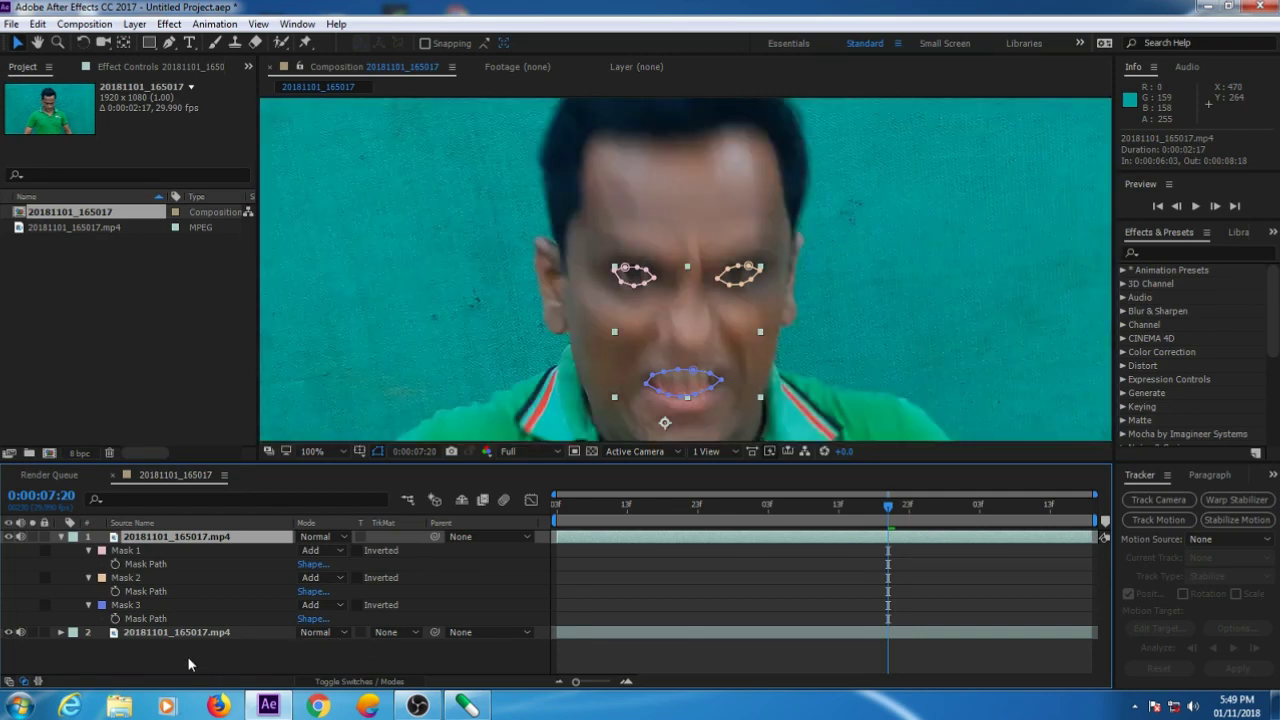
{"action": "left_click", "coordinate": [116, 564]}
{"action": "left_click", "coordinate": [116, 591]}
{"action": "left_click", "coordinate": [116, 619]}
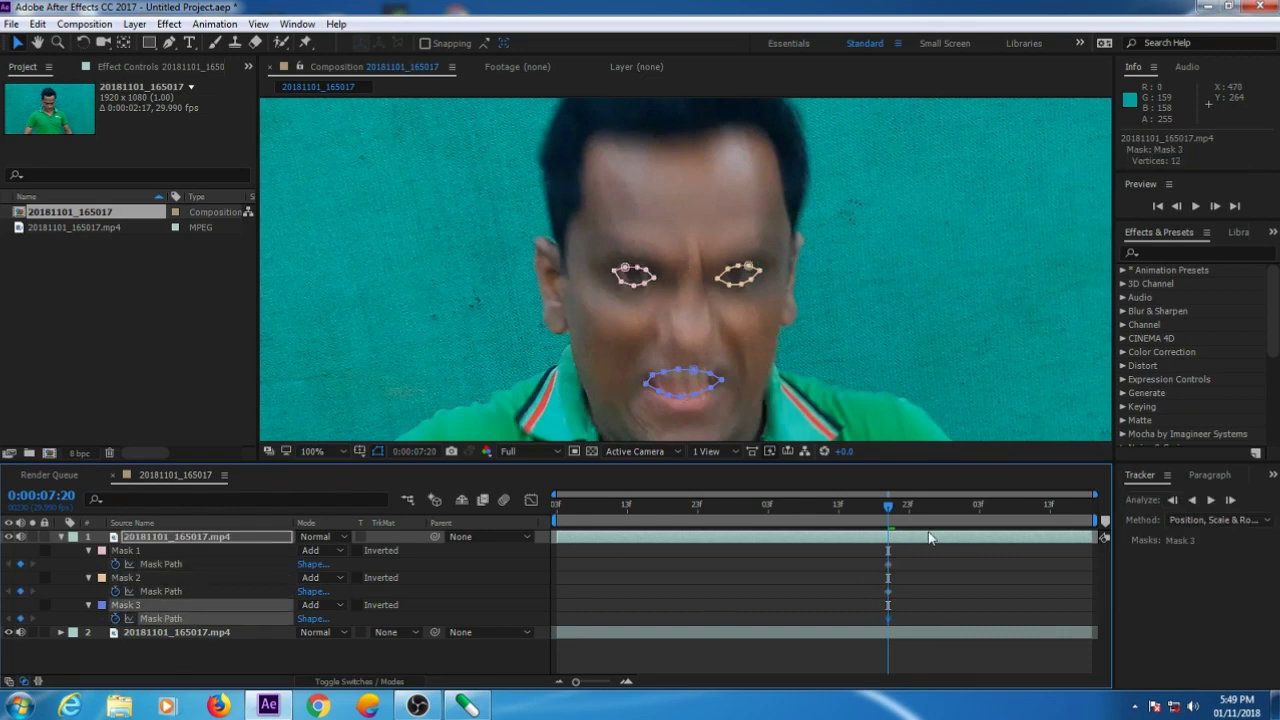
{"action": "left_click", "coordinate": [1176, 205]}
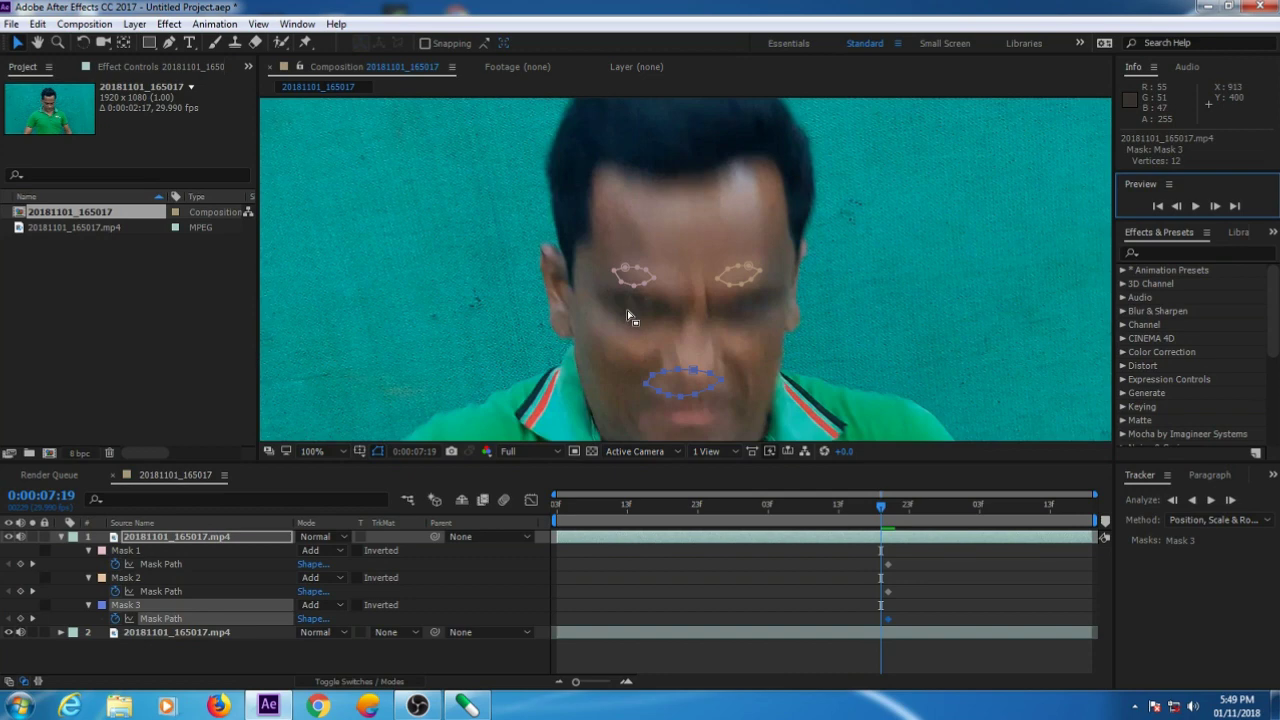
Step: Move the Mask 1 outline up above the frame
{"action": "left_click", "coordinate": [159, 563]}
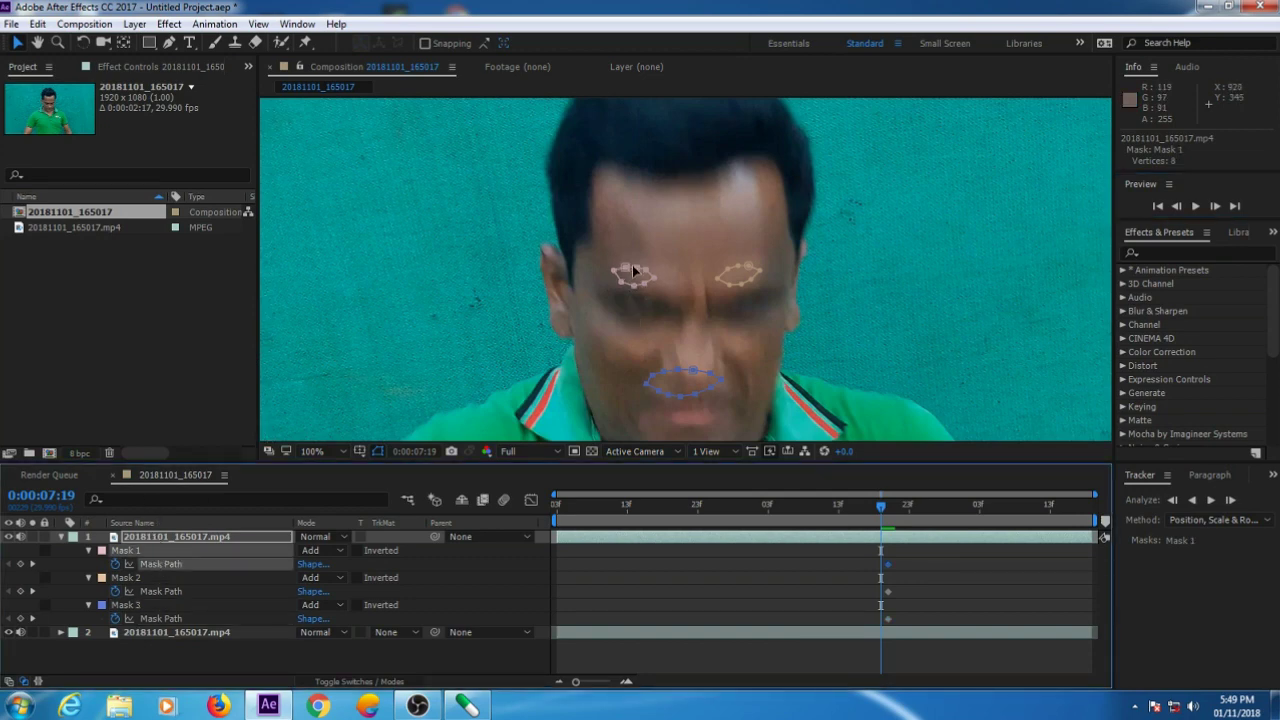
{"action": "scroll", "coordinate": [624, 271], "scroll_direction": "down", "scroll_amount": 3}
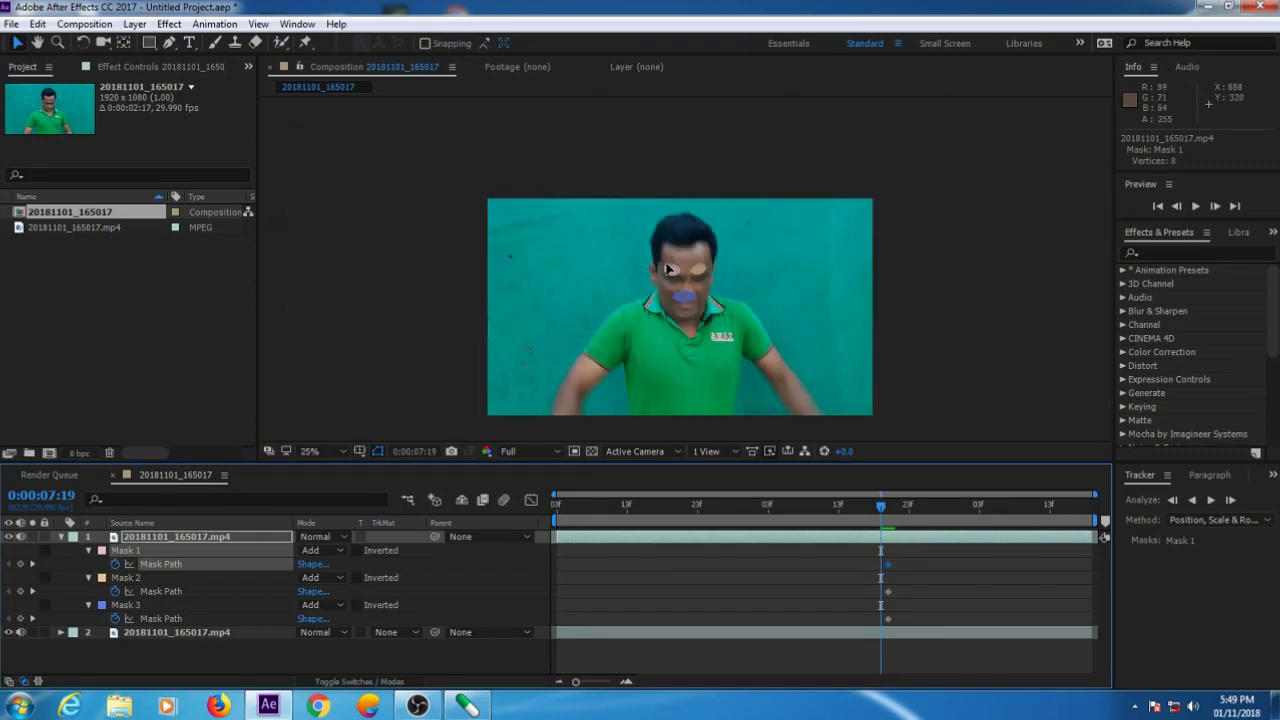
{"action": "scroll", "coordinate": [669, 277], "scroll_direction": "up", "scroll_amount": 2}
{"action": "scroll", "coordinate": [669, 277], "scroll_direction": "up", "scroll_amount": 1}
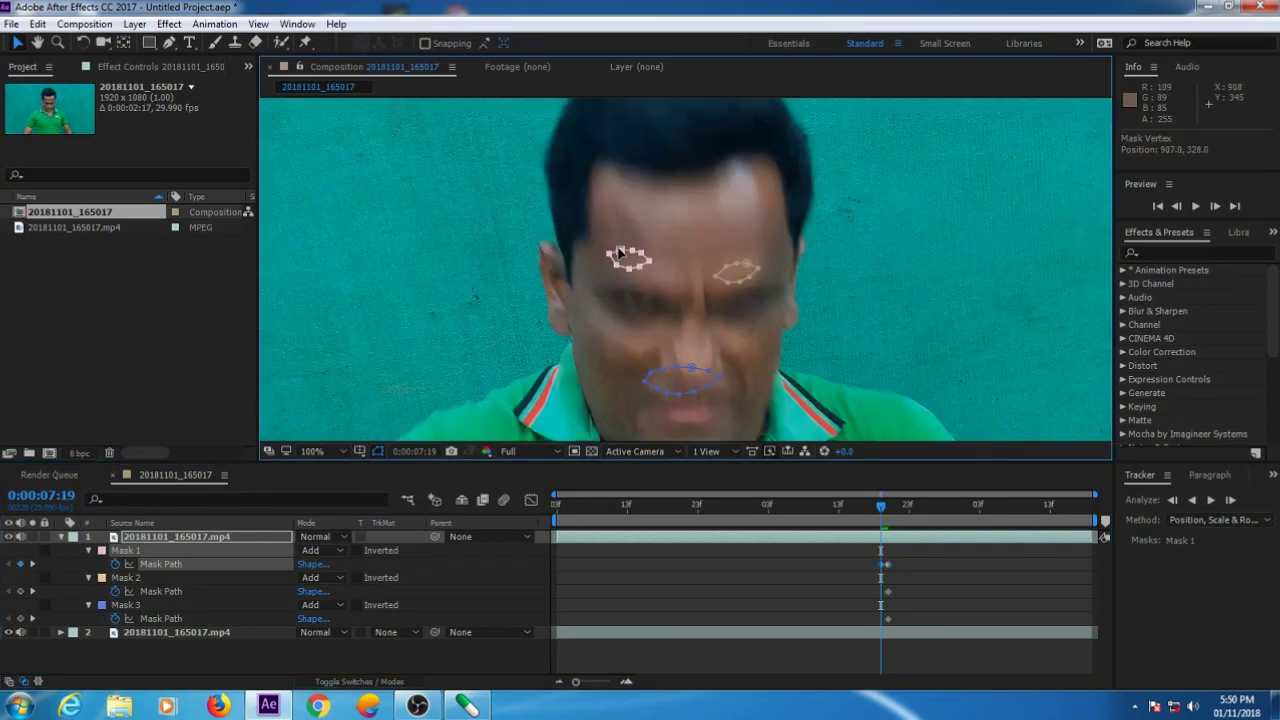
{"action": "left_click_drag", "start_coordinate": [623, 264], "coordinate": [597, 93]}
{"action": "scroll", "coordinate": [624, 205], "scroll_direction": "up", "scroll_amount": 2}
{"action": "scroll", "coordinate": [626, 217], "scroll_direction": "down", "scroll_amount": 4}
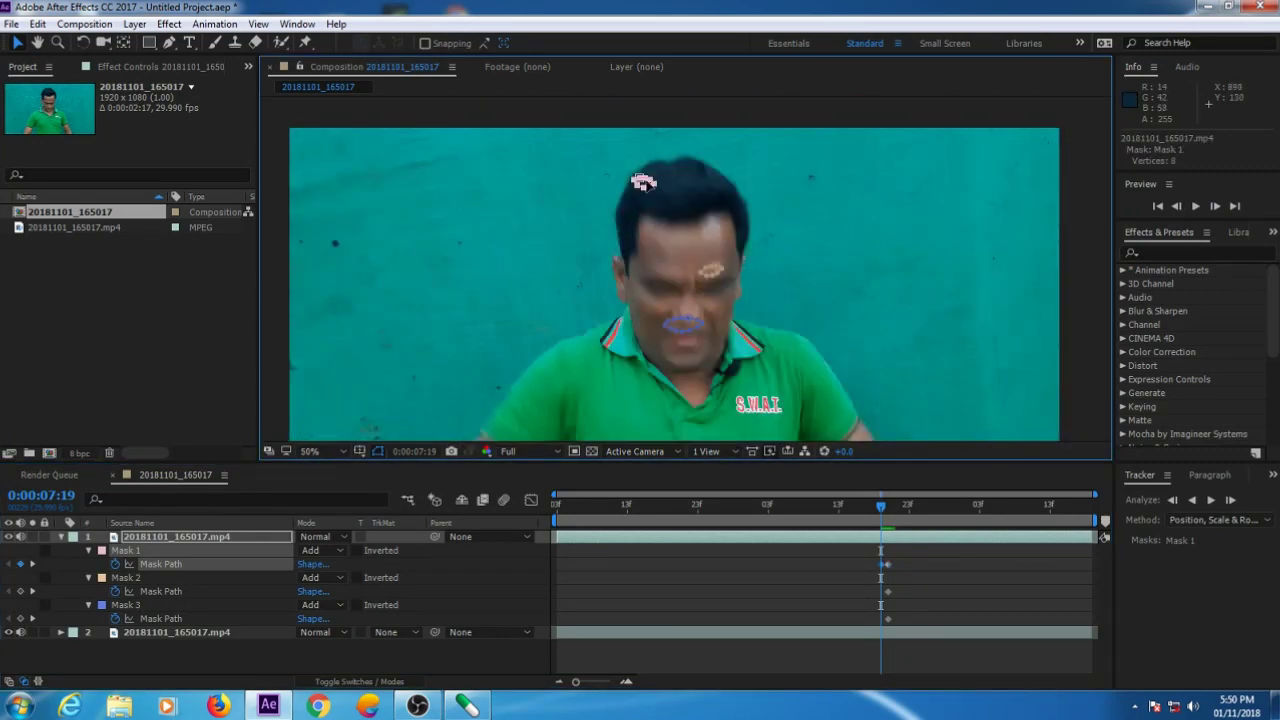
{"action": "left_click_drag", "start_coordinate": [643, 182], "coordinate": [631, 100]}
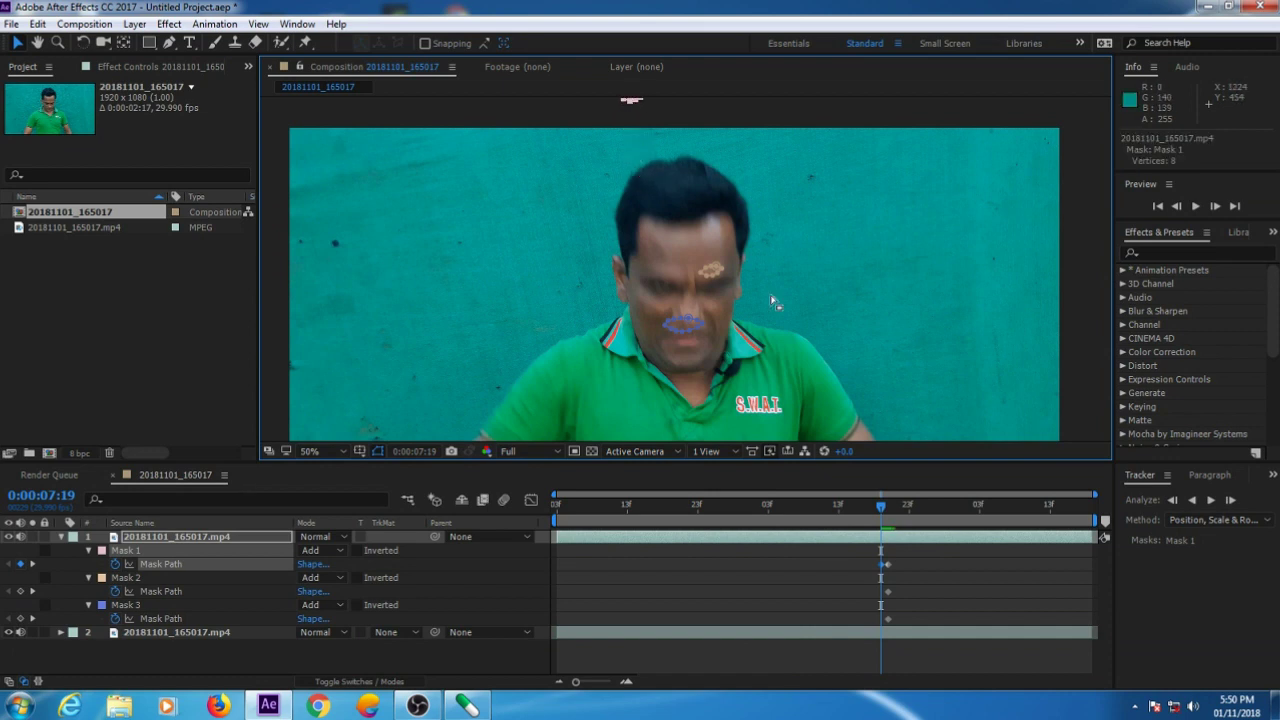
Step: Move Masks 2 and 3 above the frame, then advance to 0:00:07:20
{"action": "left_click", "coordinate": [173, 591]}
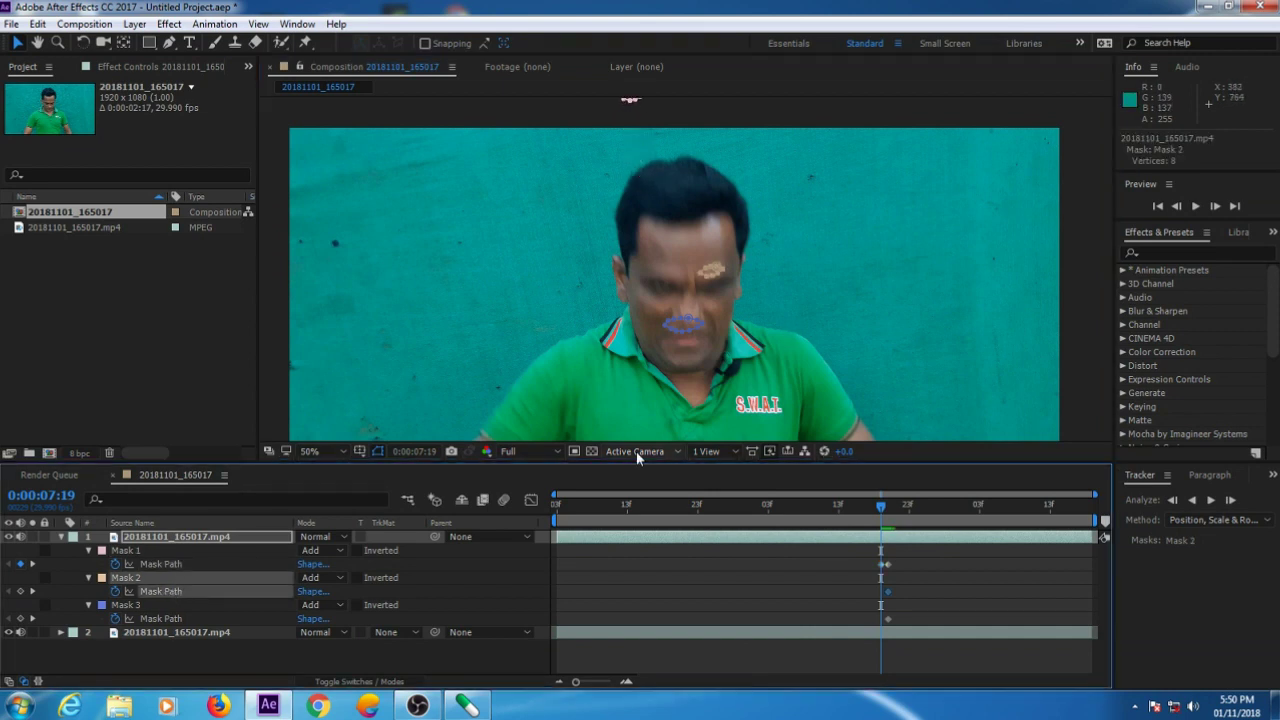
{"action": "left_click_drag", "start_coordinate": [716, 268], "coordinate": [746, 101]}
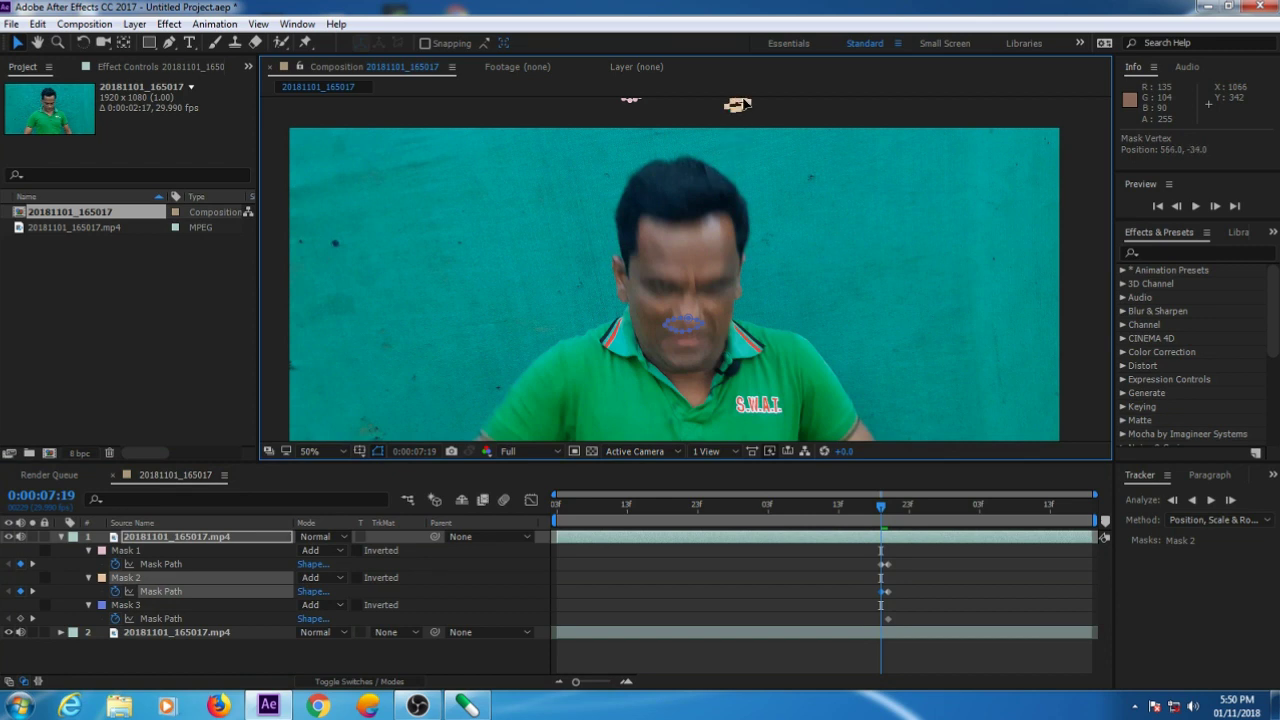
{"action": "left_click", "coordinate": [160, 618]}
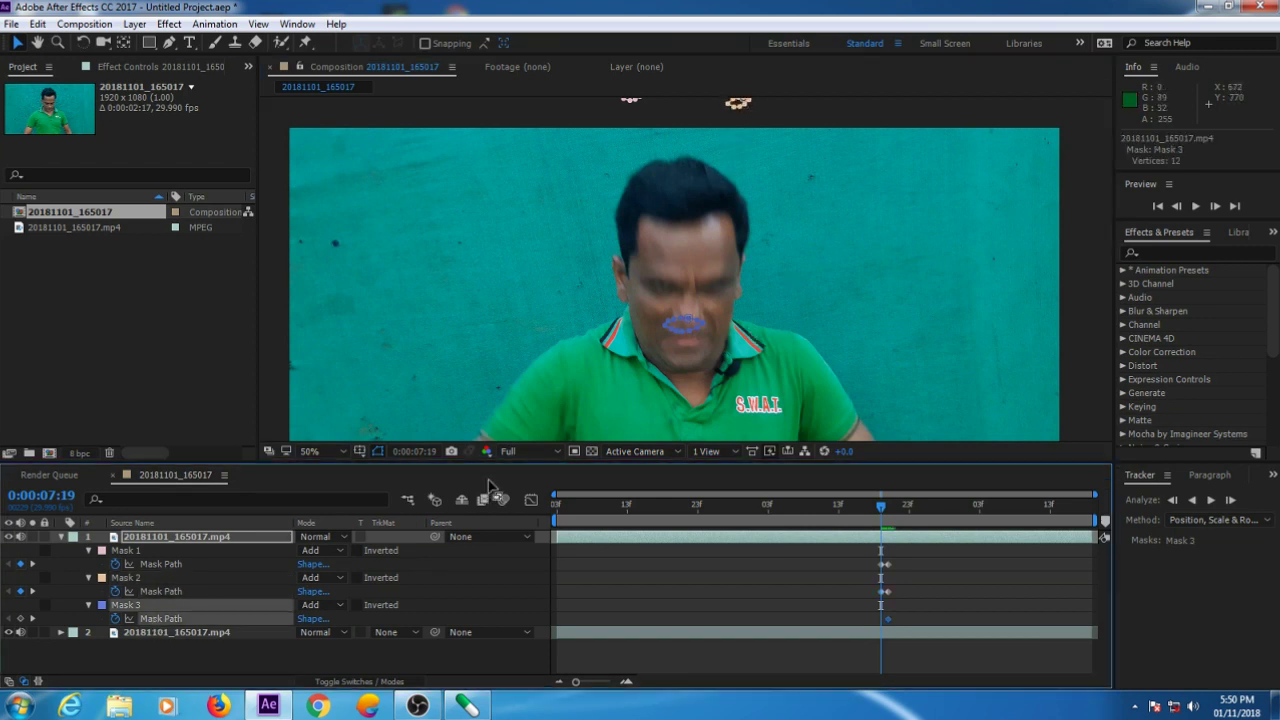
{"action": "left_click_drag", "start_coordinate": [690, 322], "coordinate": [707, 103]}
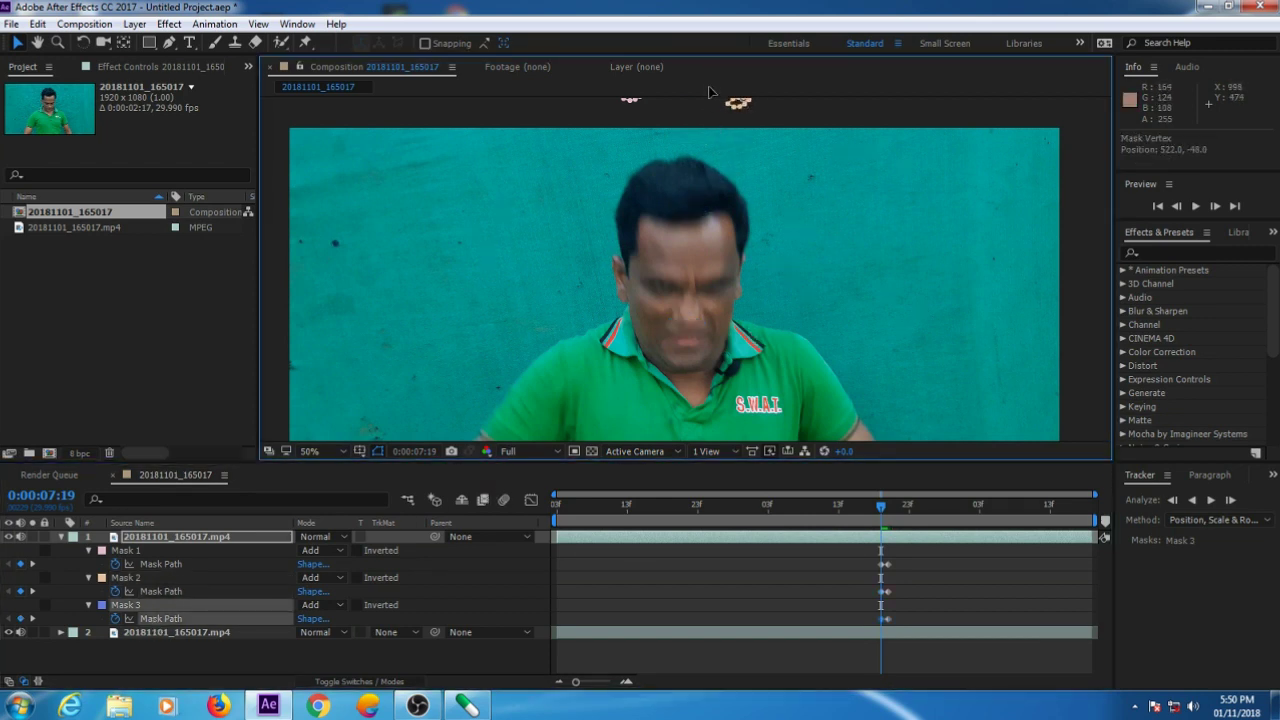
{"action": "left_click", "coordinate": [1215, 206]}
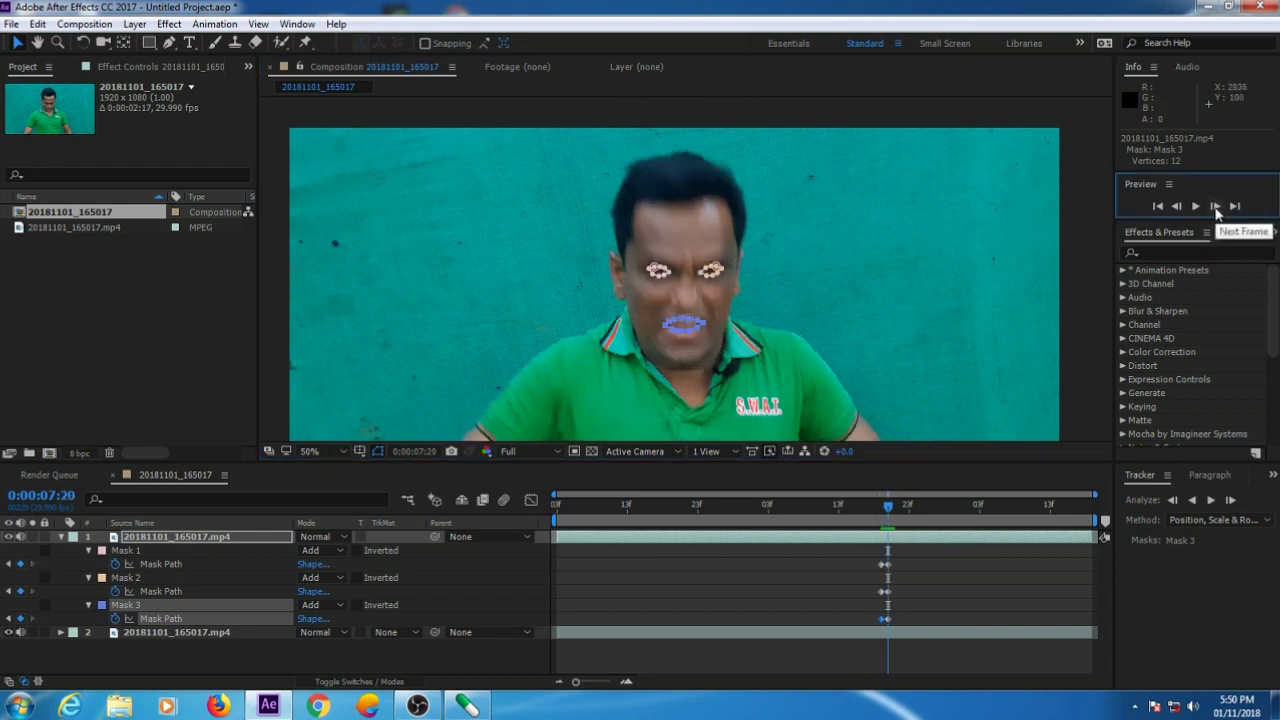
Step: At 0:00:07:21 and 200% zoom, move Masks 1 and 2 onto the left and right eyes
{"action": "left_click", "coordinate": [1215, 206]}
{"action": "key", "text": "period"}
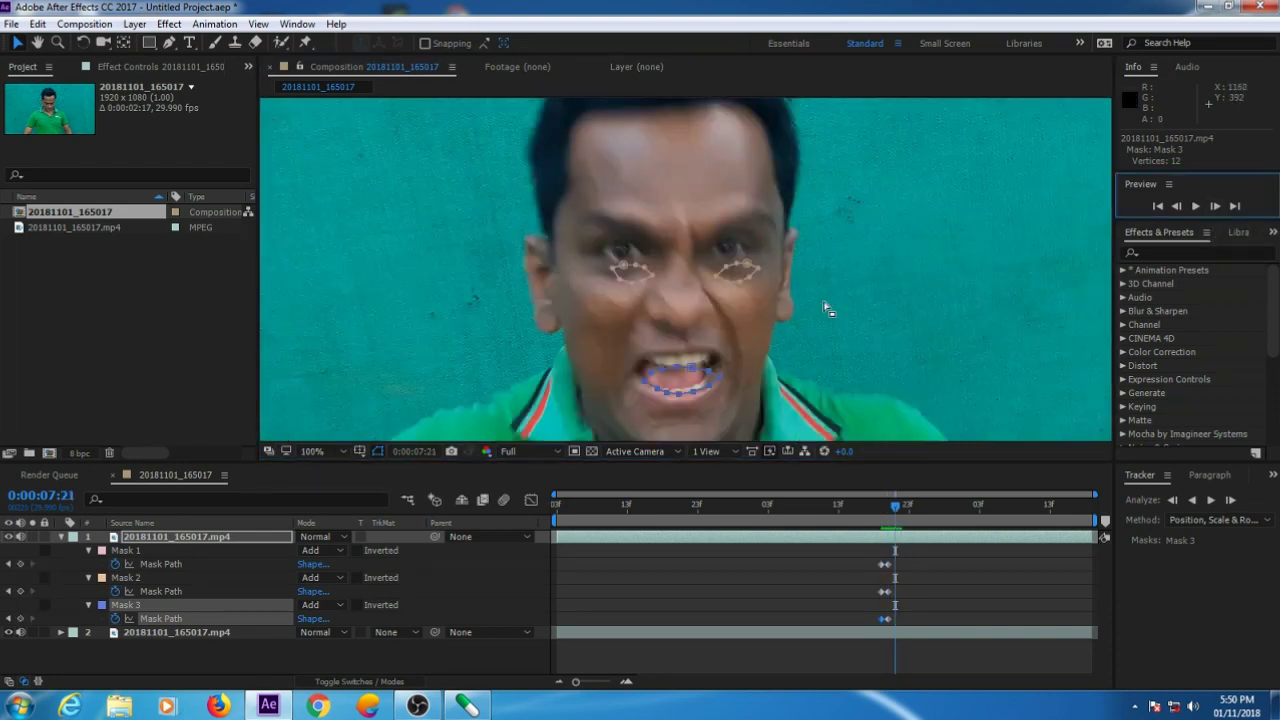
{"action": "key", "text": "period"}
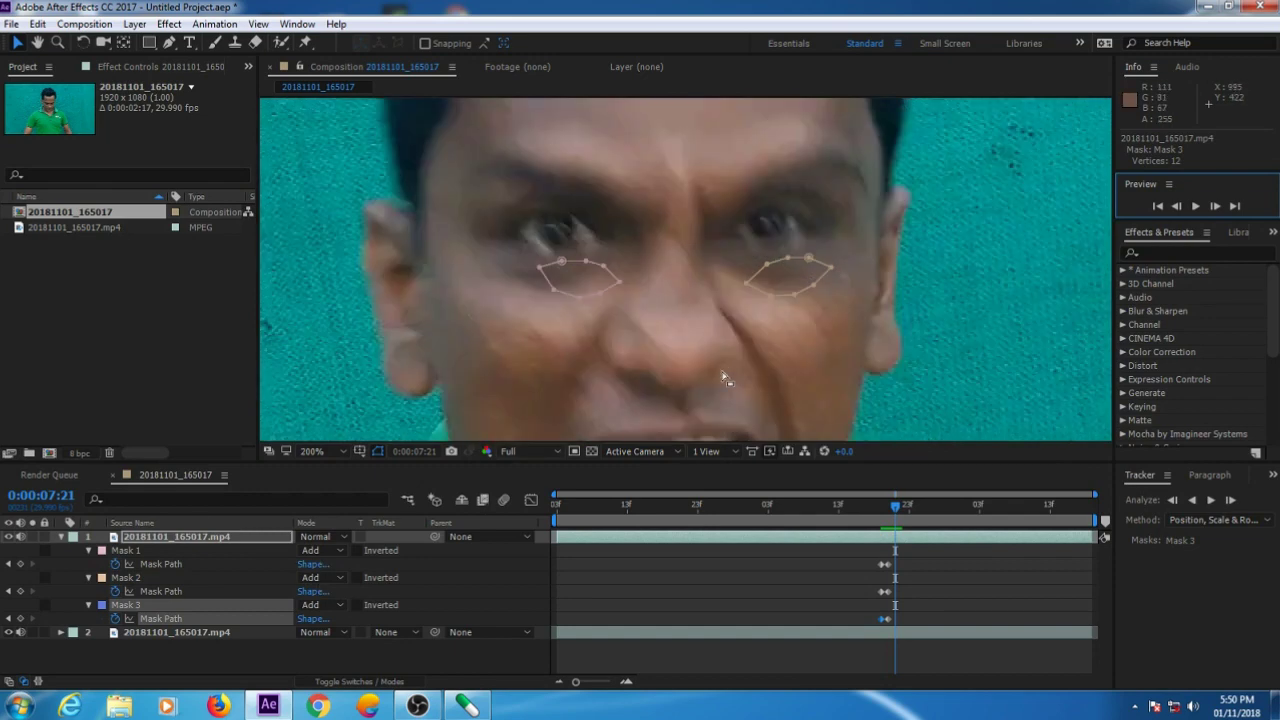
{"action": "left_click", "coordinate": [142, 563]}
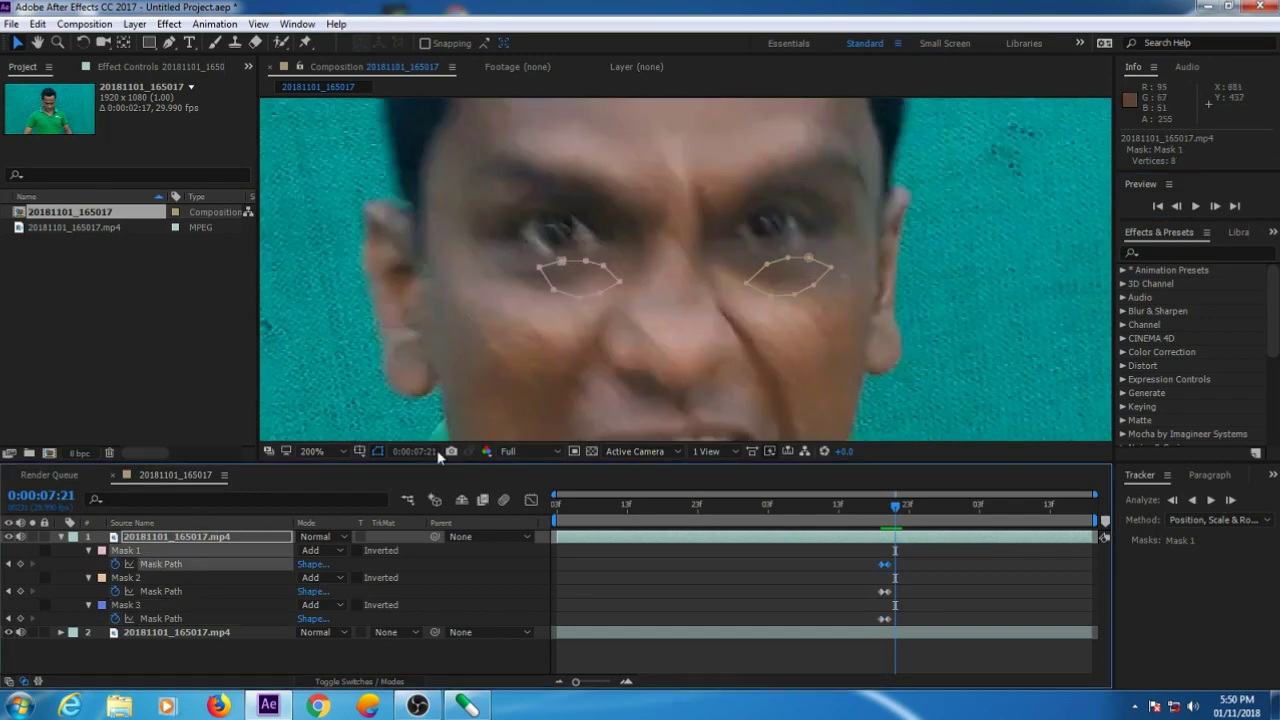
{"action": "mouse_move", "coordinate": [562, 262]}
{"action": "left_mouse_down"}
{"action": "mouse_move", "coordinate": [547, 220]}
{"action": "mouse_move", "coordinate": [516, 220]}
{"action": "left_mouse_up"}
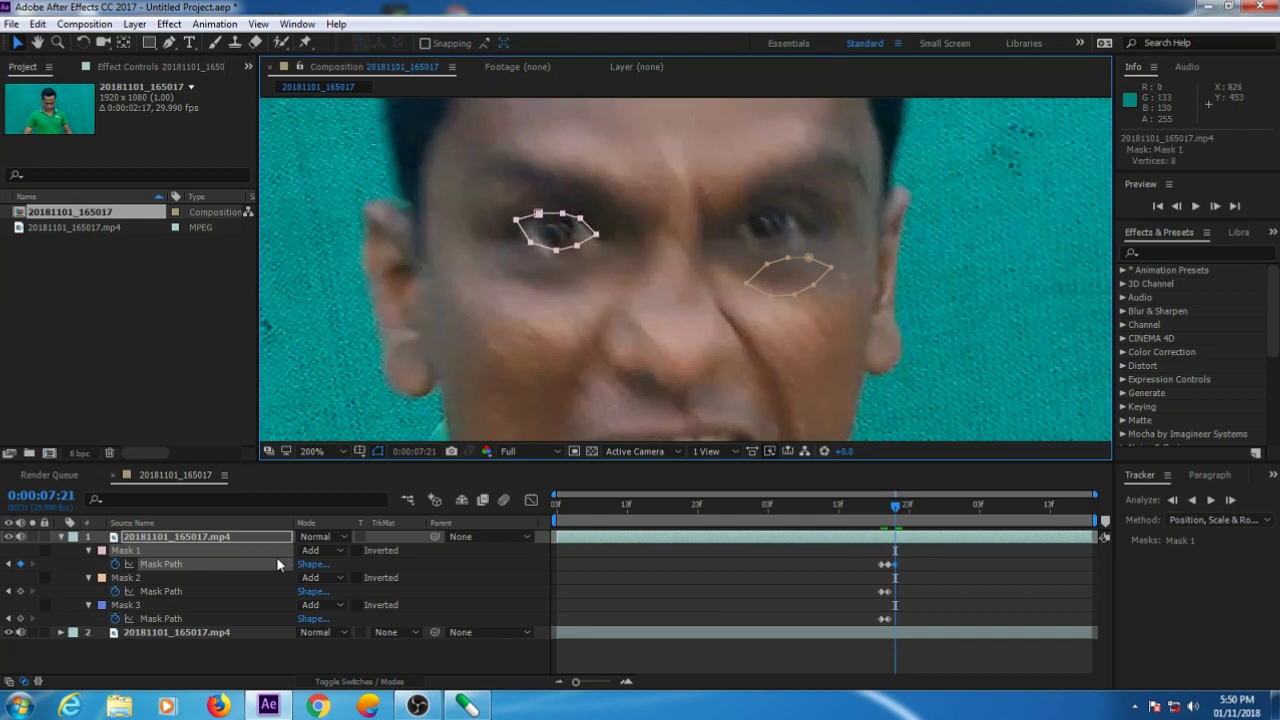
{"action": "left_click", "coordinate": [170, 590]}
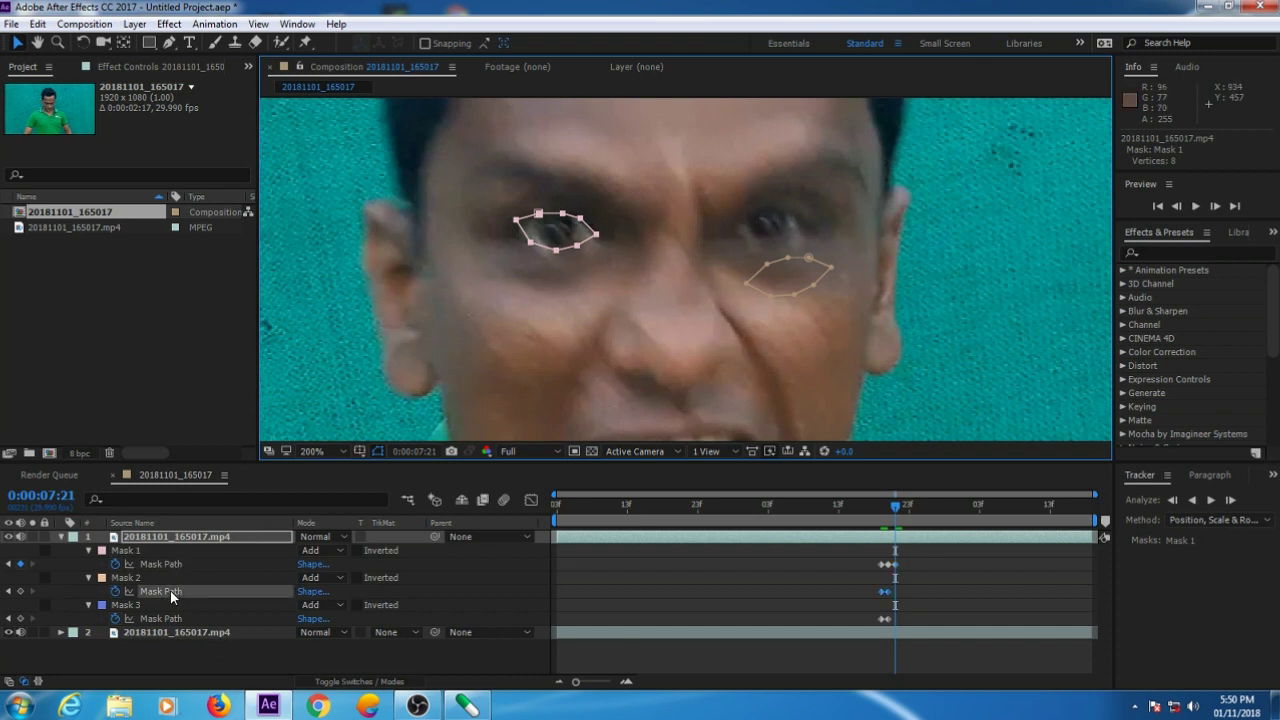
{"action": "left_click_drag", "start_coordinate": [809, 260], "coordinate": [790, 212]}
Step: Fit Mask 3 back over the man's mouth and teeth
{"action": "scroll", "coordinate": [808, 300], "scroll_direction": "down", "scroll_amount": 4}
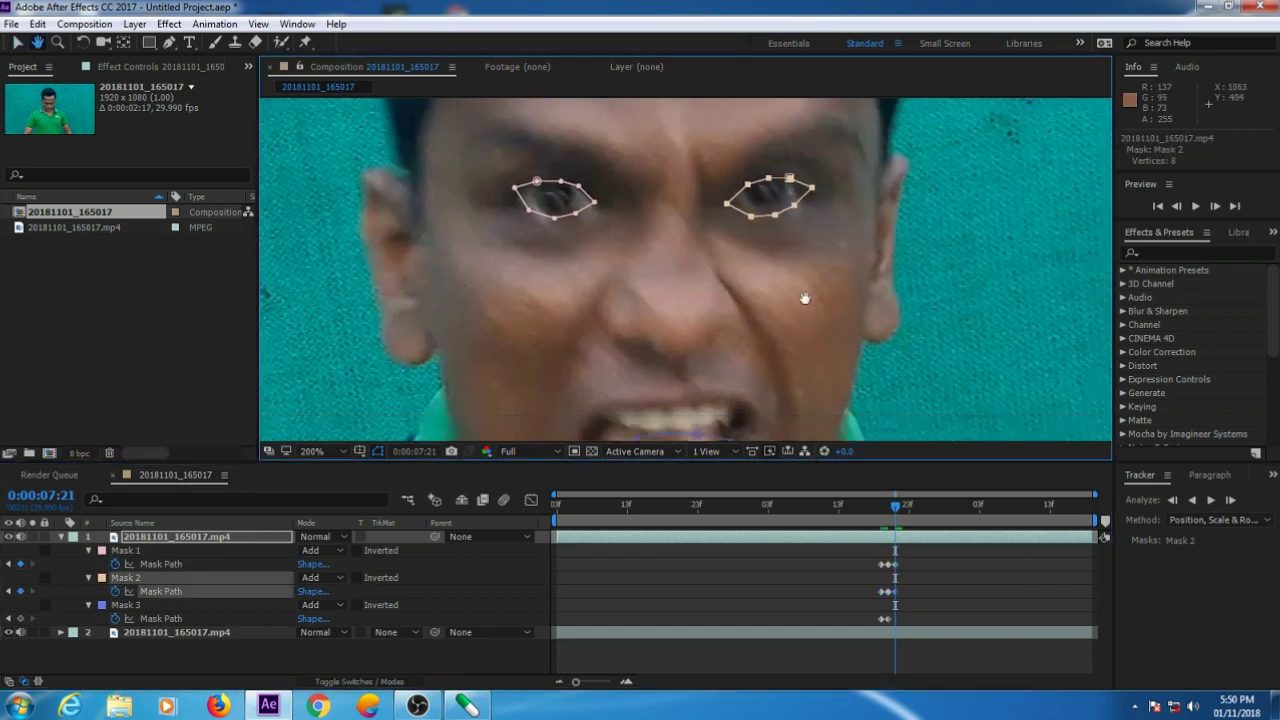
{"action": "left_click", "coordinate": [175, 618]}
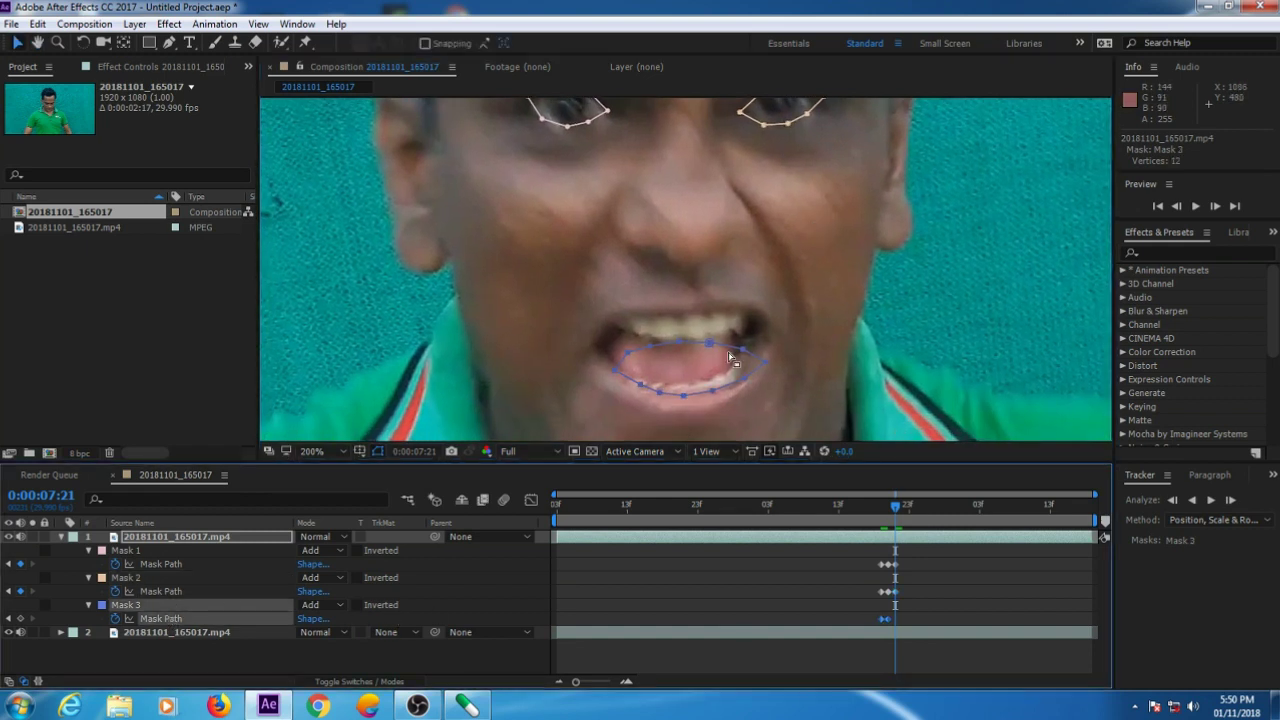
{"action": "left_click_drag", "start_coordinate": [711, 346], "coordinate": [699, 317]}
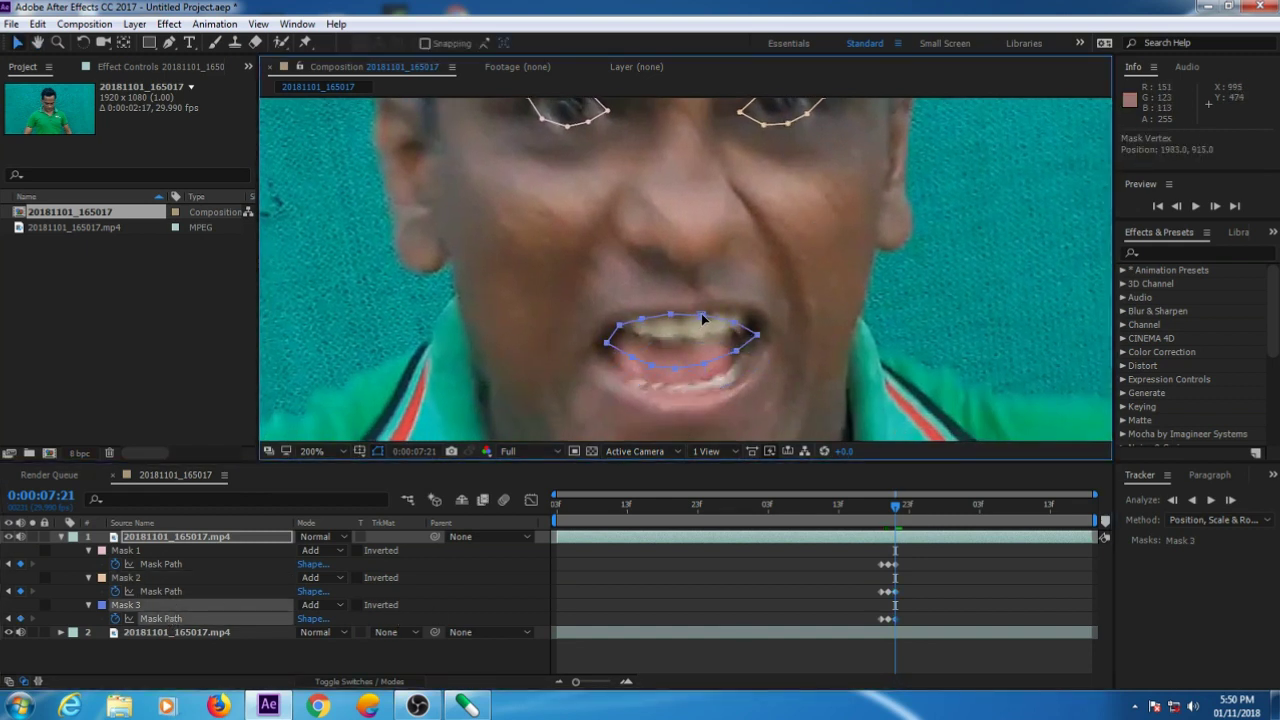
Step: Reshape the lower edge of the left-eye mask by dragging its vertex
{"action": "key", "text": "comma"}
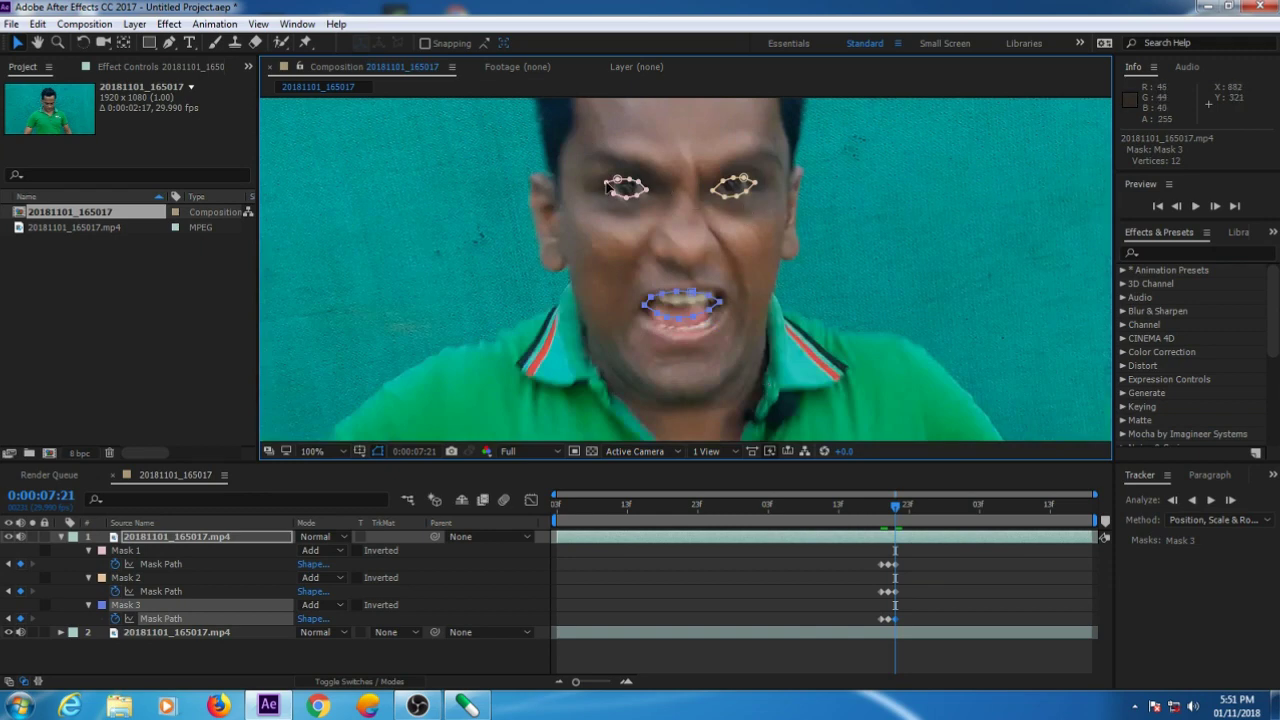
{"action": "left_click", "coordinate": [604, 190]}
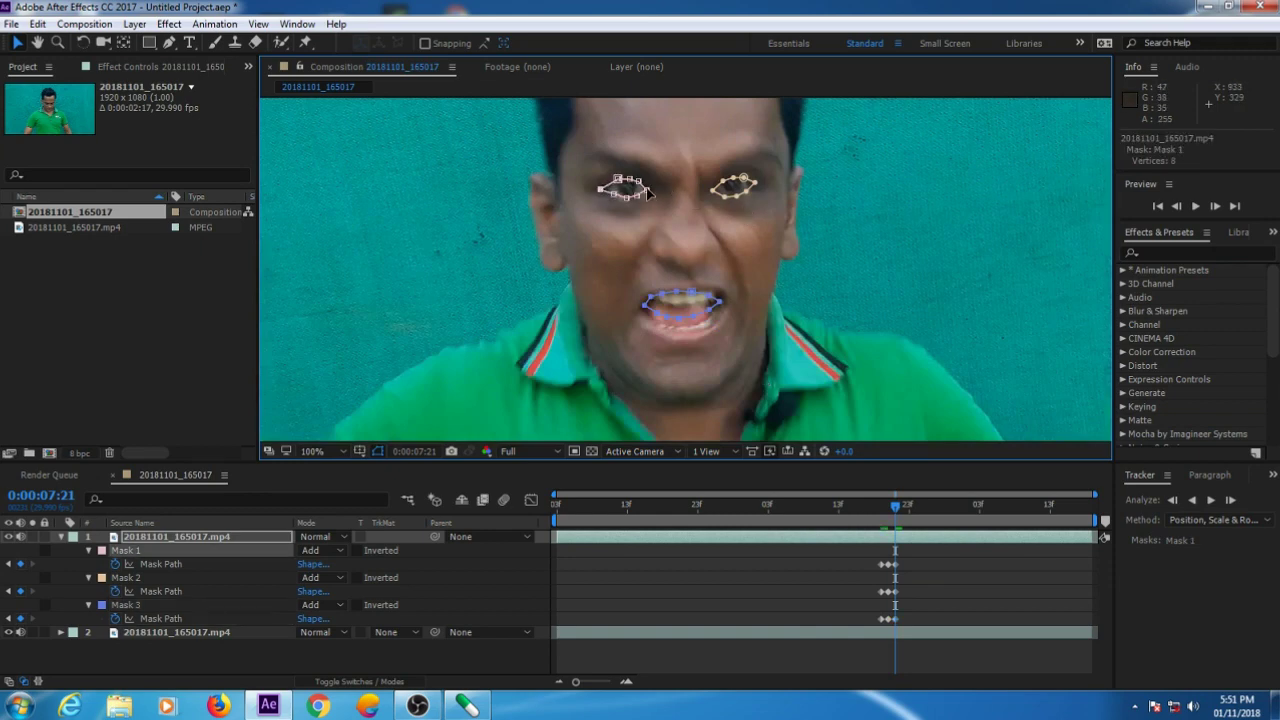
{"action": "key", "text": "period"}
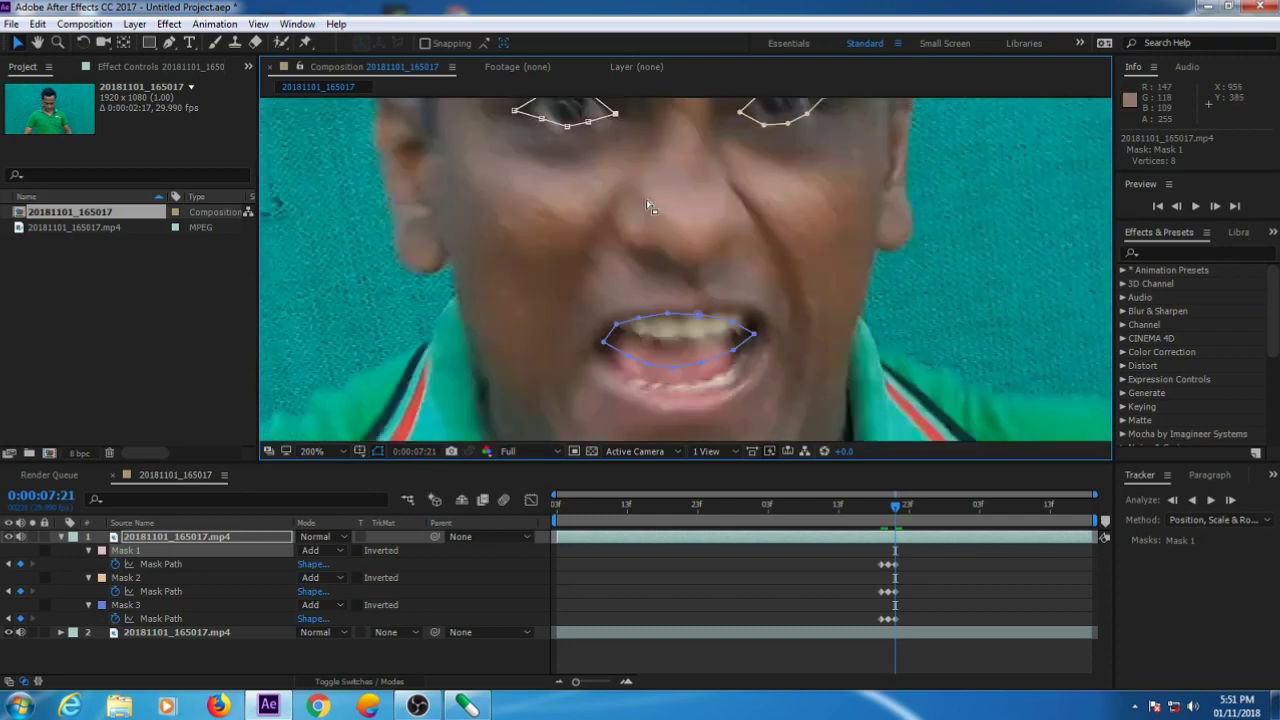
{"action": "scroll", "coordinate": [671, 286], "scroll_direction": "up", "scroll_amount": 3}
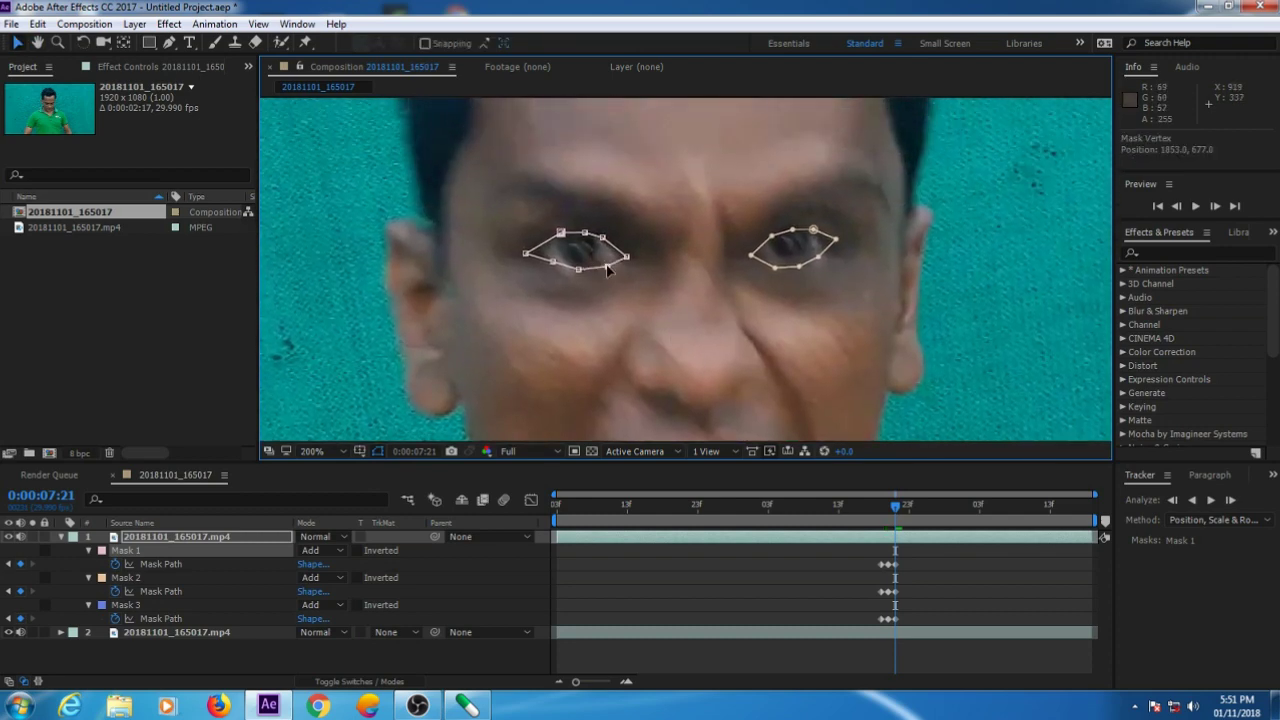
{"action": "left_click_drag", "start_coordinate": [578, 268], "coordinate": [560, 269]}
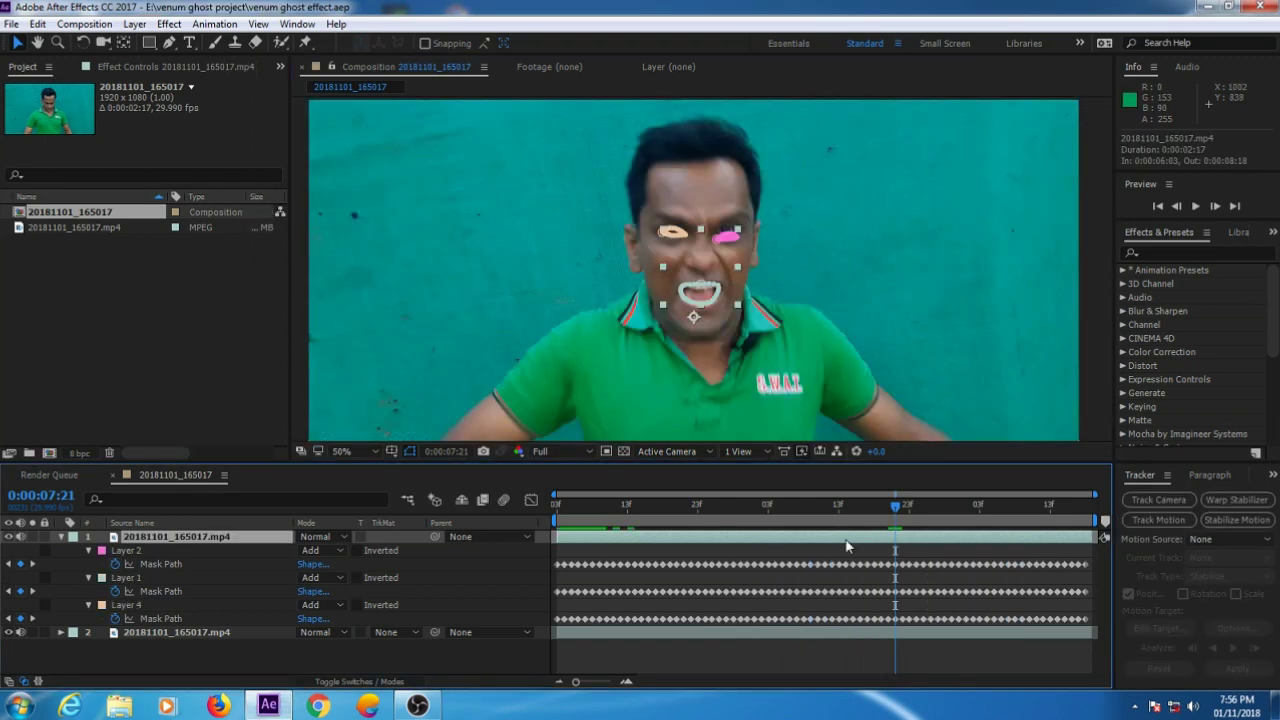
Step: Hide the bottom video layer and switch all three masks' mode to Subtract
{"action": "left_click_drag", "start_coordinate": [896, 512], "coordinate": [923, 518]}
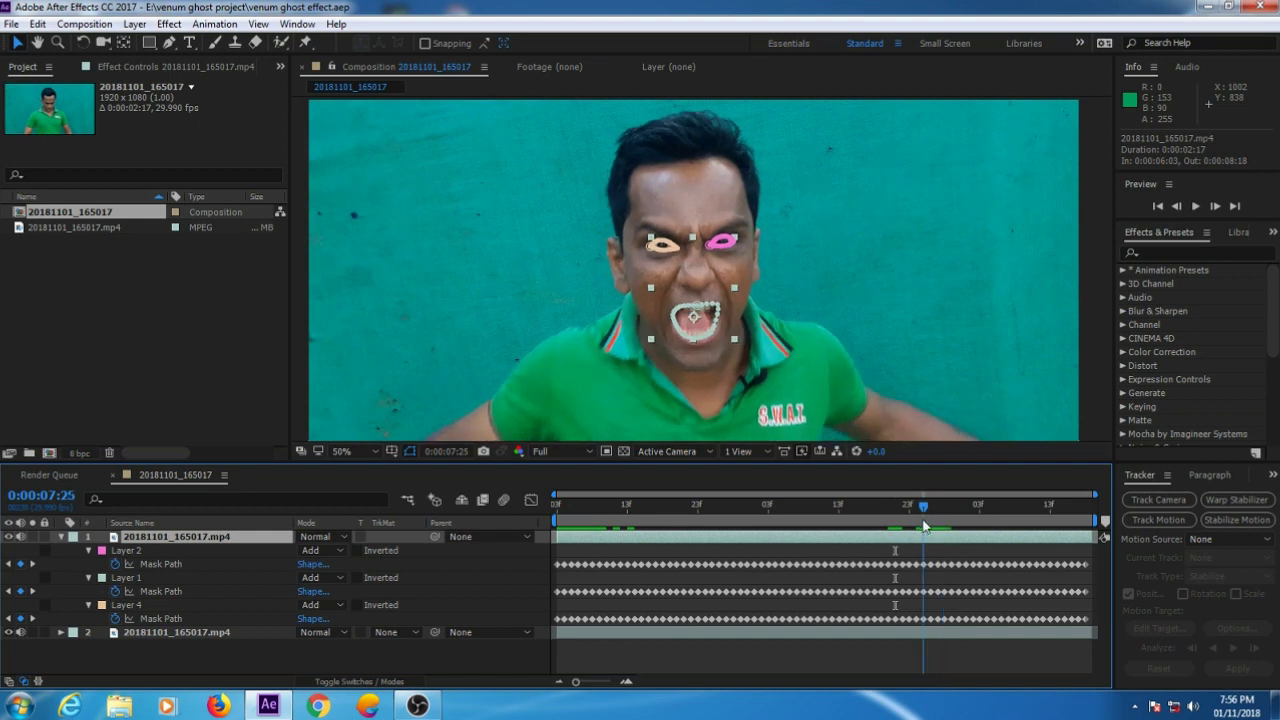
{"action": "left_click", "coordinate": [60, 537]}
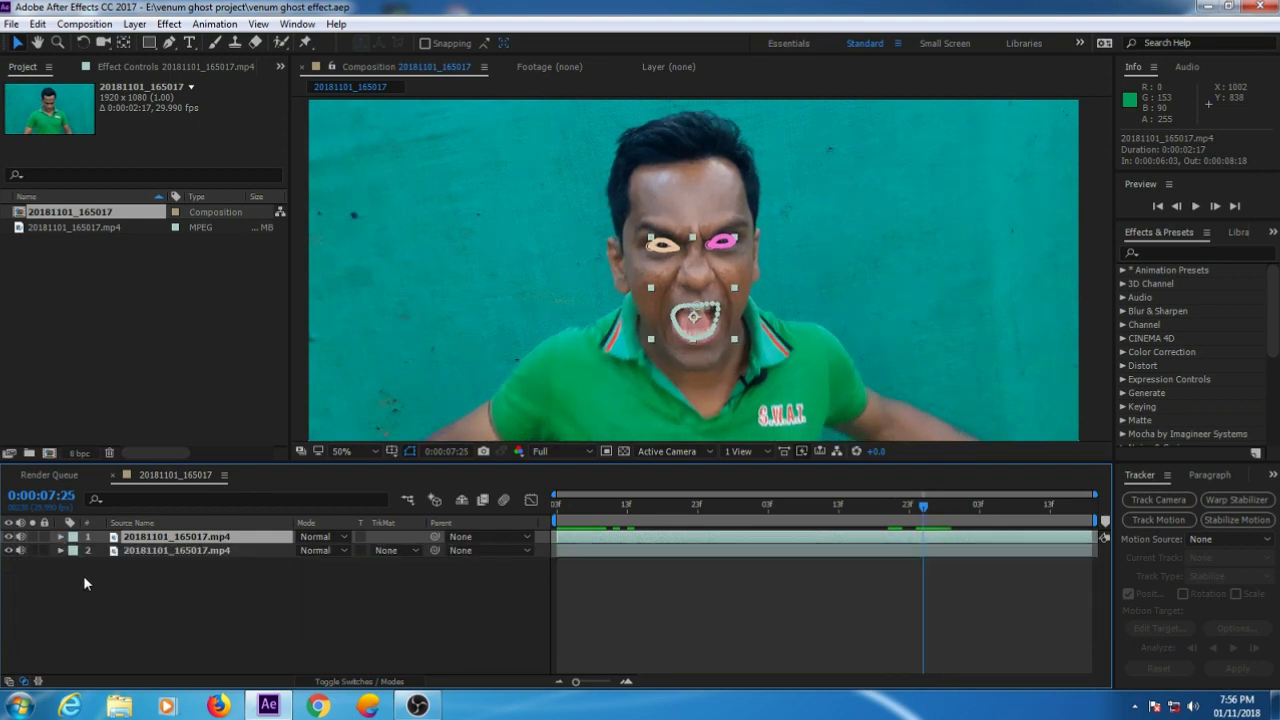
{"action": "left_click", "coordinate": [9, 550]}
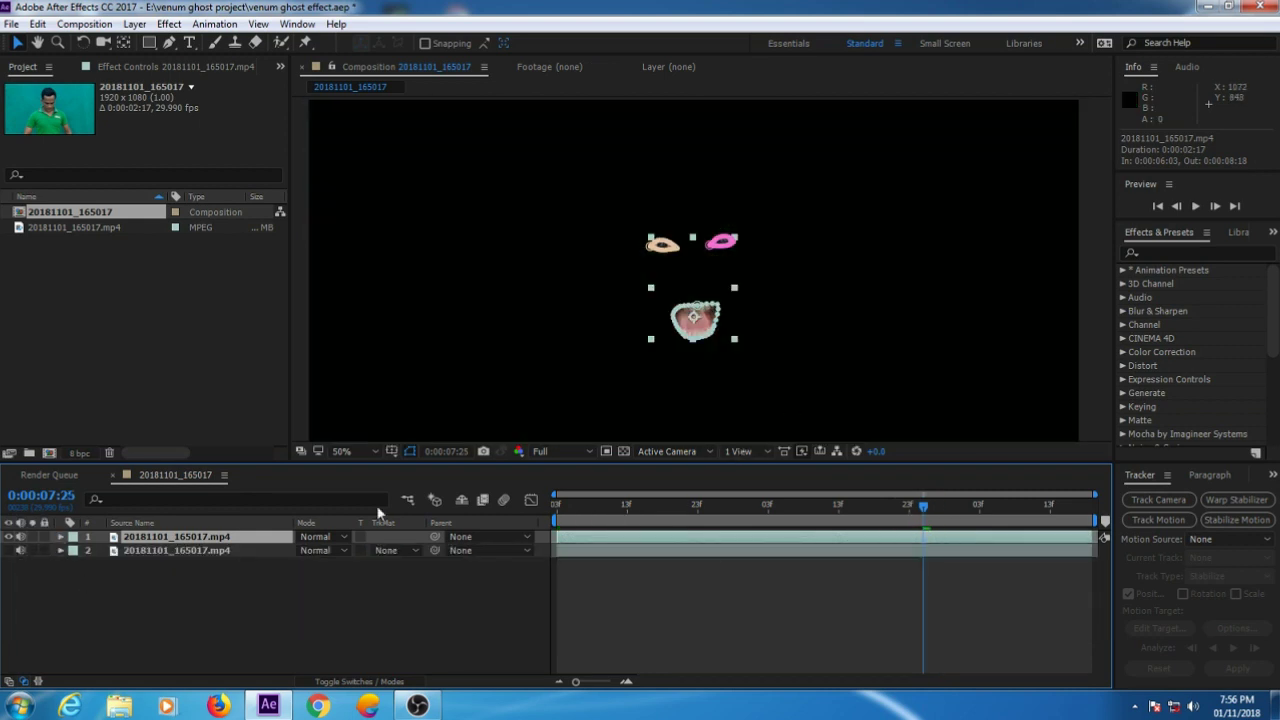
{"action": "left_click", "coordinate": [60, 538]}
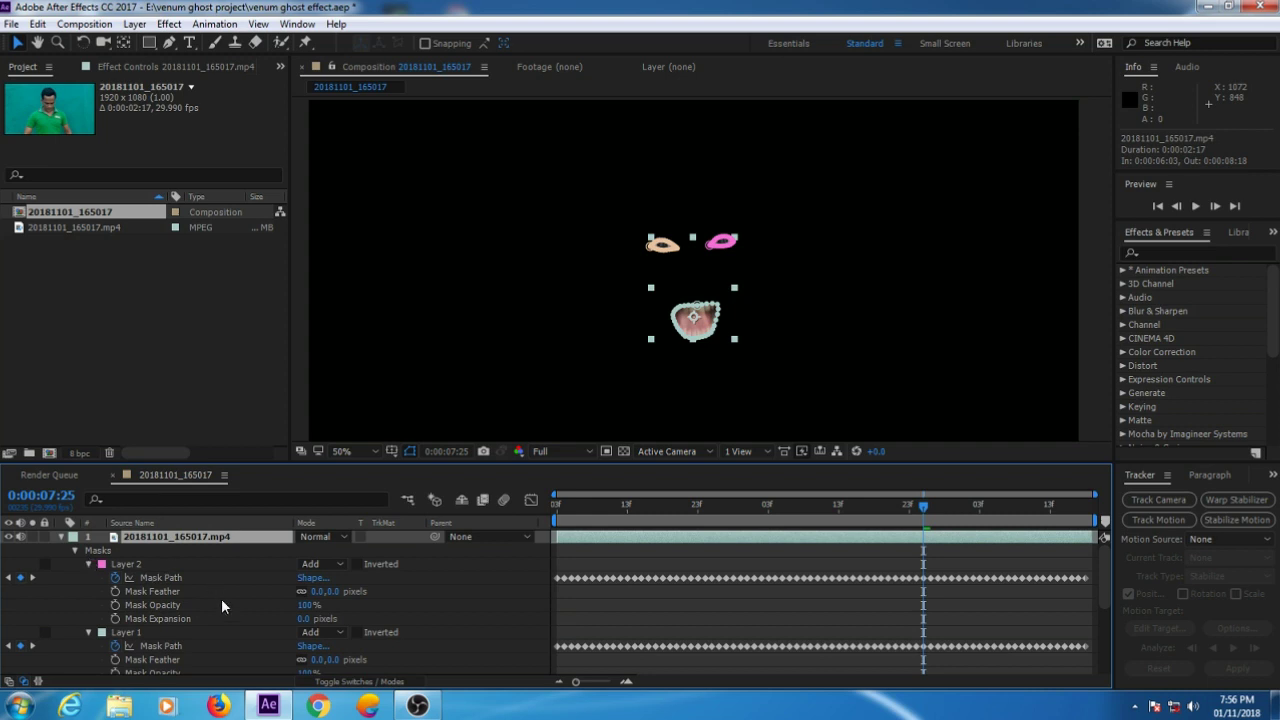
{"action": "left_click", "coordinate": [338, 566]}
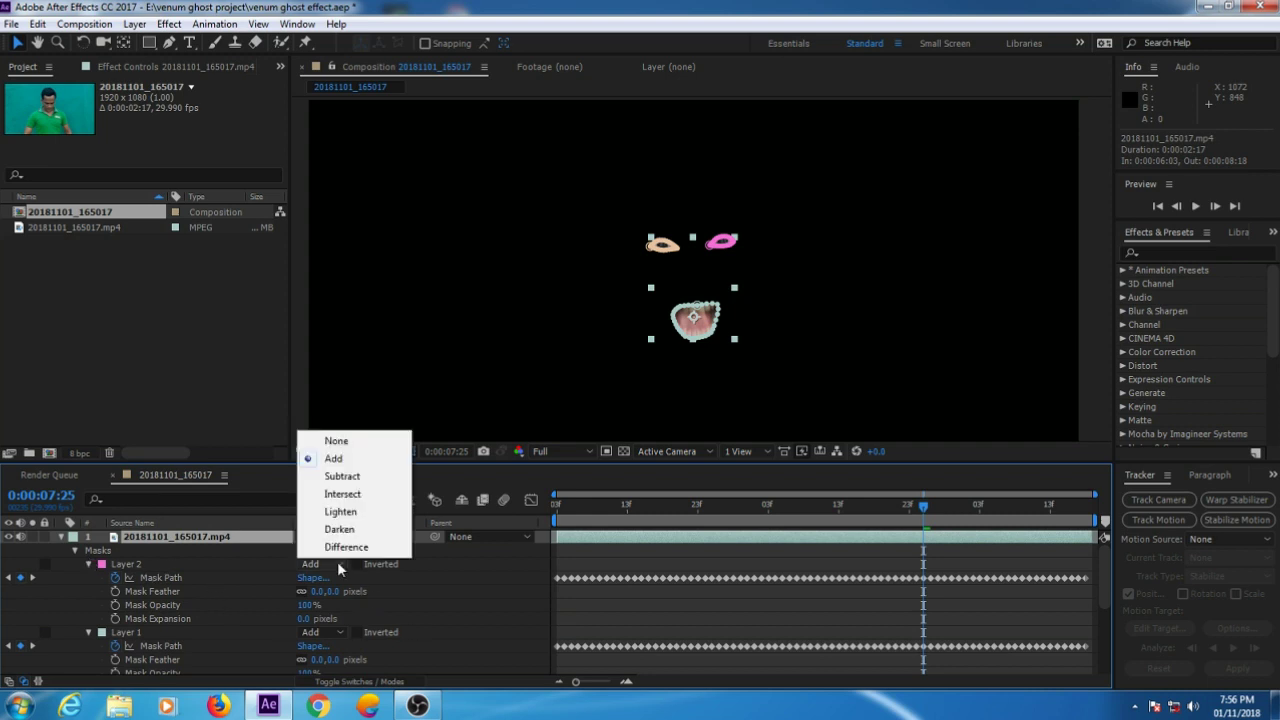
{"action": "left_click", "coordinate": [342, 476]}
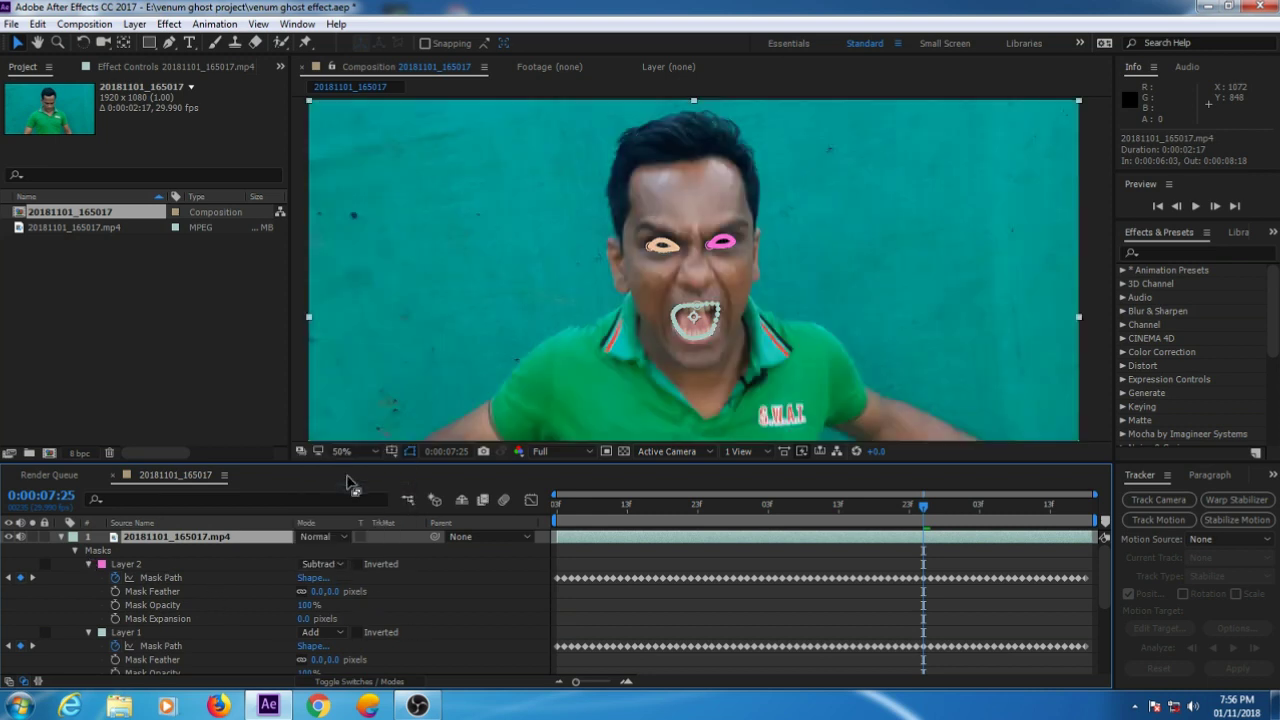
{"action": "left_click", "coordinate": [336, 630]}
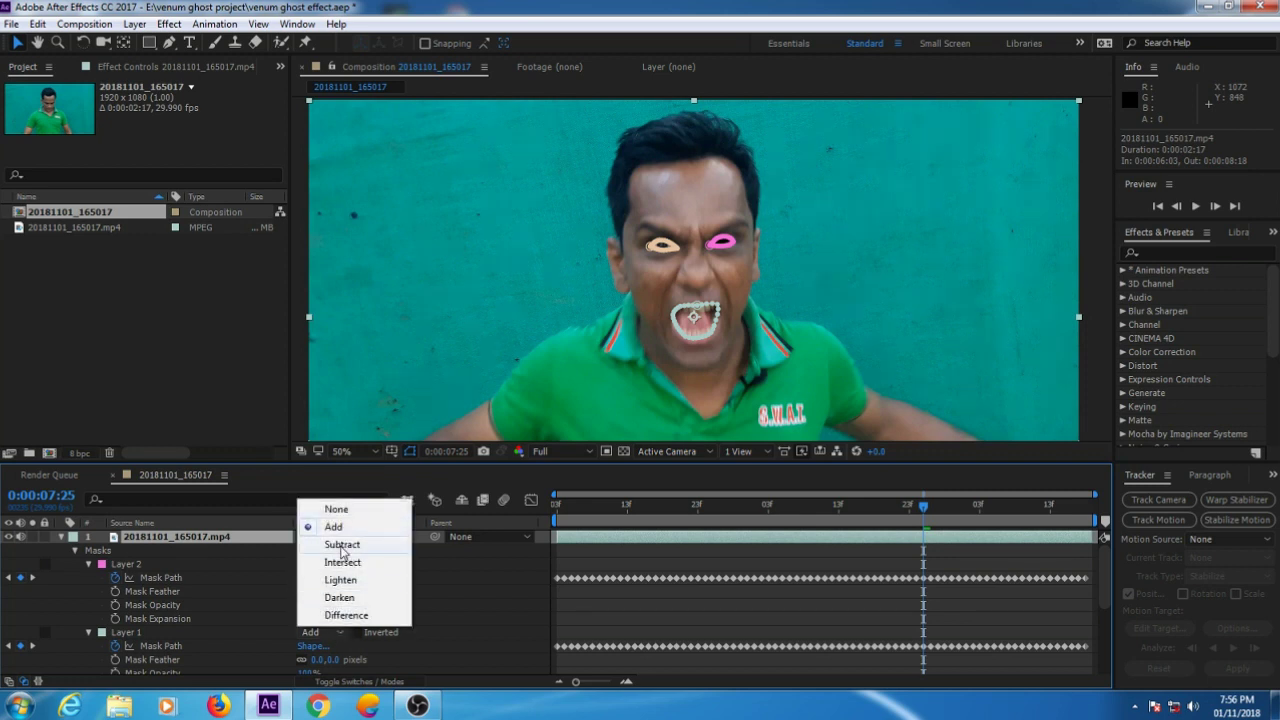
{"action": "left_click", "coordinate": [342, 546]}
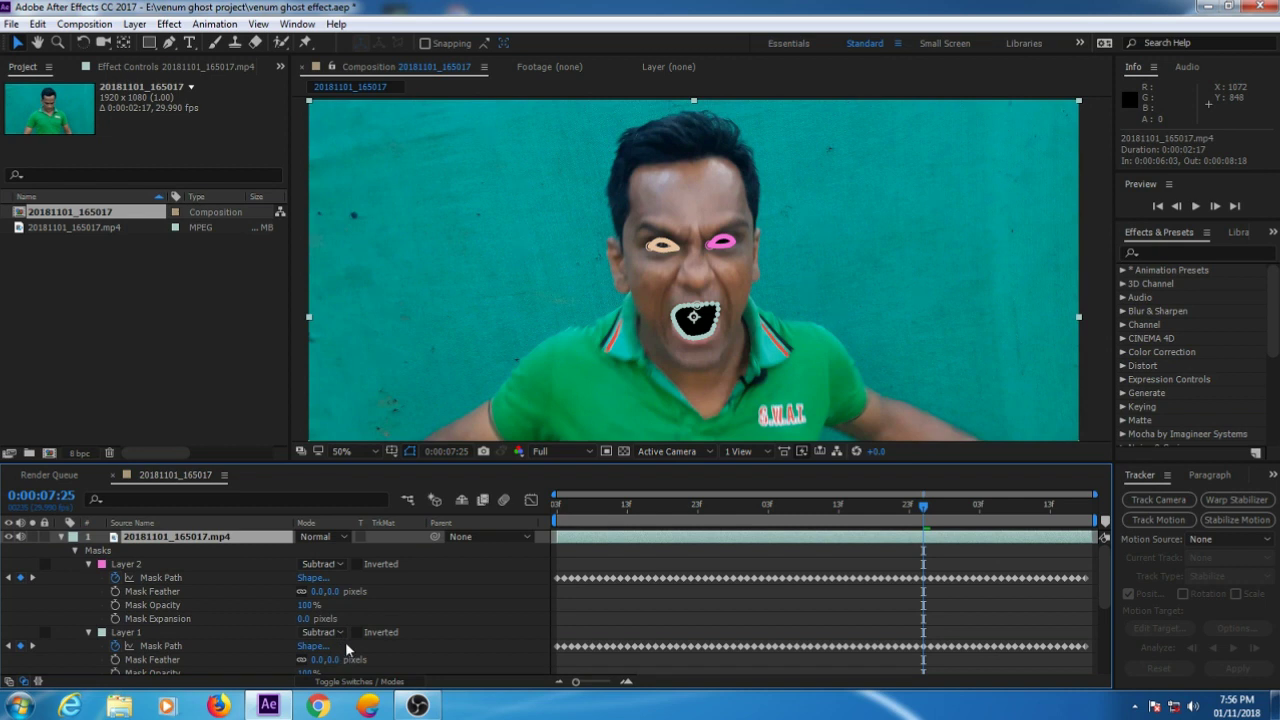
{"action": "scroll", "coordinate": [388, 620], "scroll_direction": "down", "scroll_amount": 3}
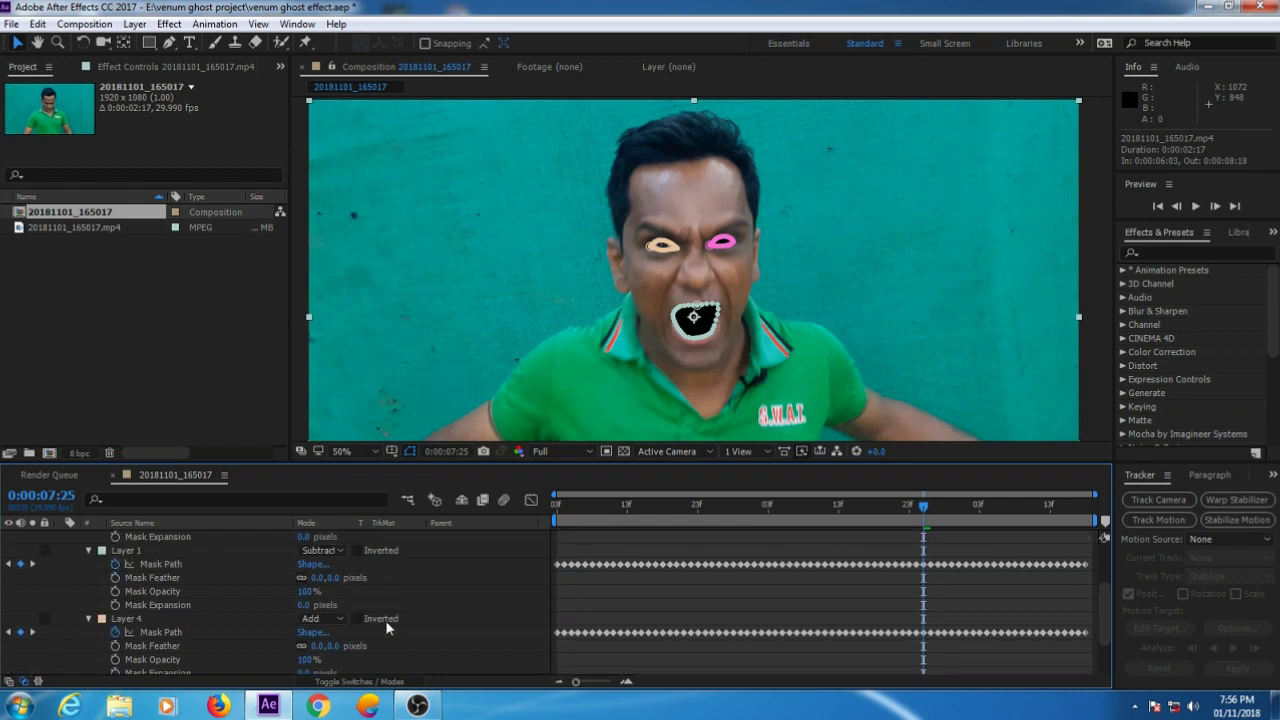
{"action": "left_click", "coordinate": [336, 617]}
{"action": "left_click", "coordinate": [343, 532]}
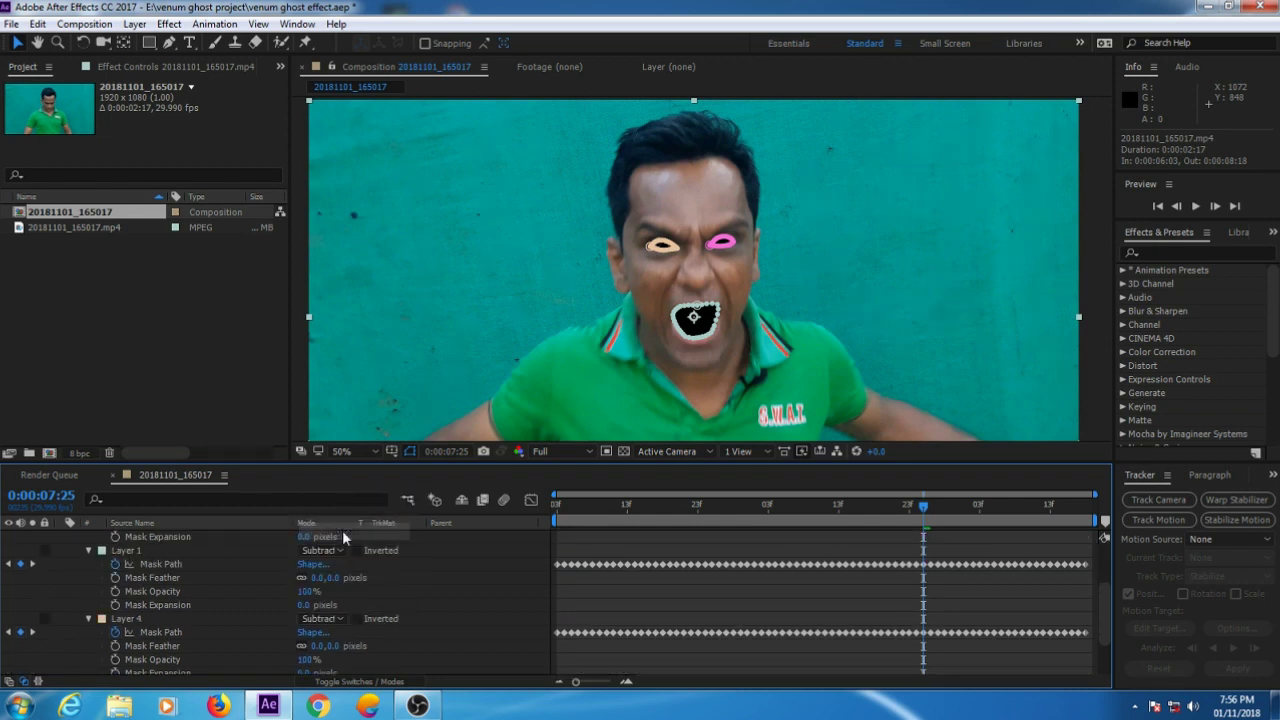
Step: Collapse the top layer's mask properties and deselect it to hide the outlines
{"action": "scroll", "coordinate": [357, 619], "scroll_direction": "down", "scroll_amount": 2}
{"action": "scroll", "coordinate": [357, 619], "scroll_direction": "up", "scroll_amount": 2}
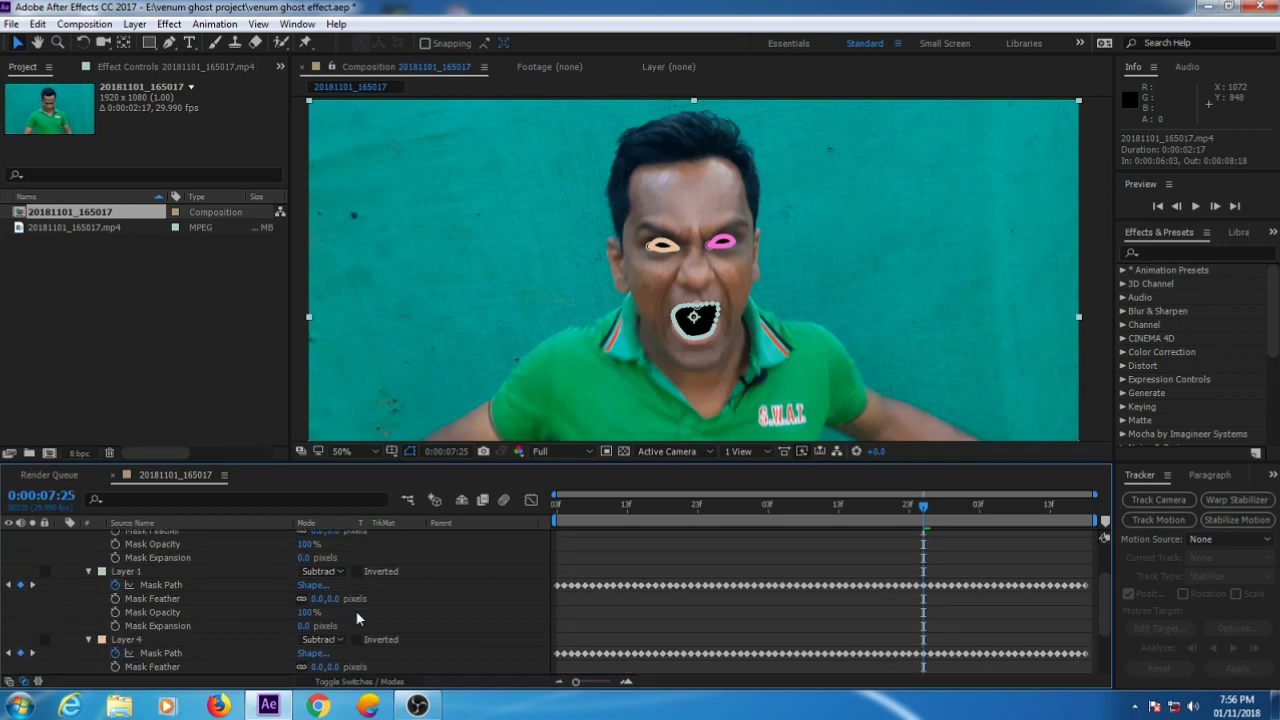
{"action": "scroll", "coordinate": [223, 577], "scroll_direction": "up", "scroll_amount": 3}
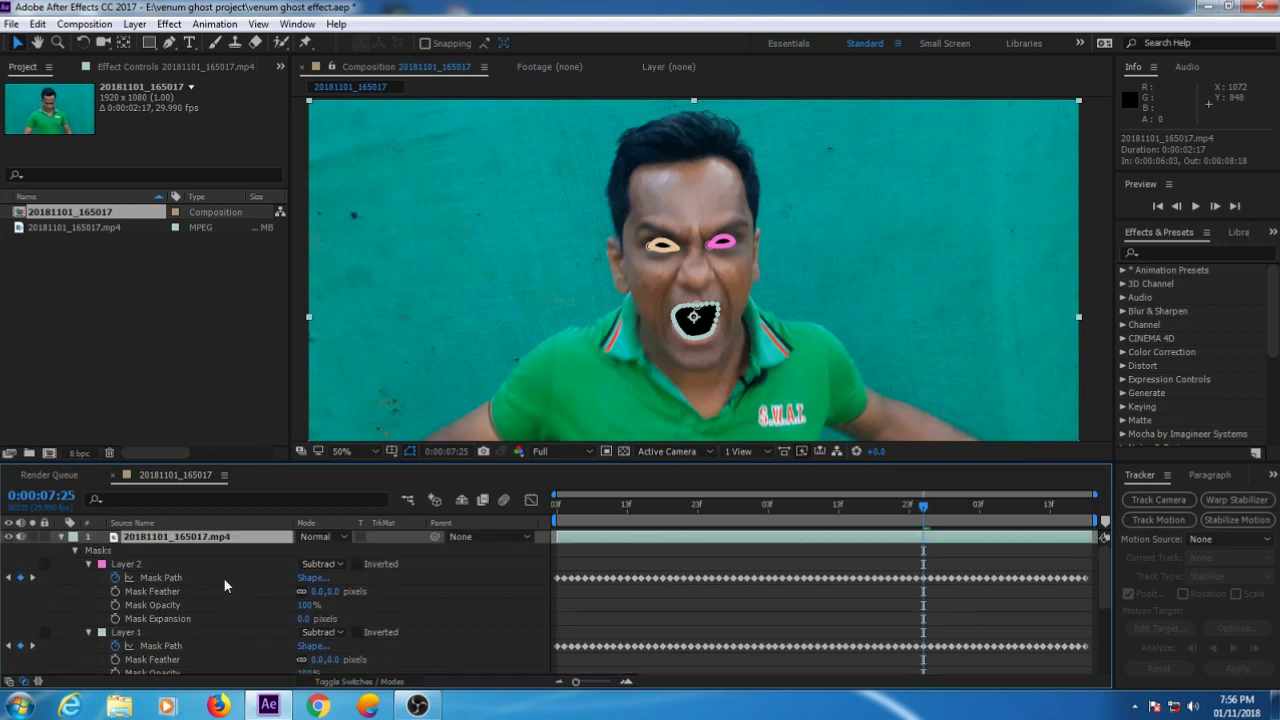
{"action": "left_click", "coordinate": [60, 537]}
{"action": "left_click", "coordinate": [140, 550]}
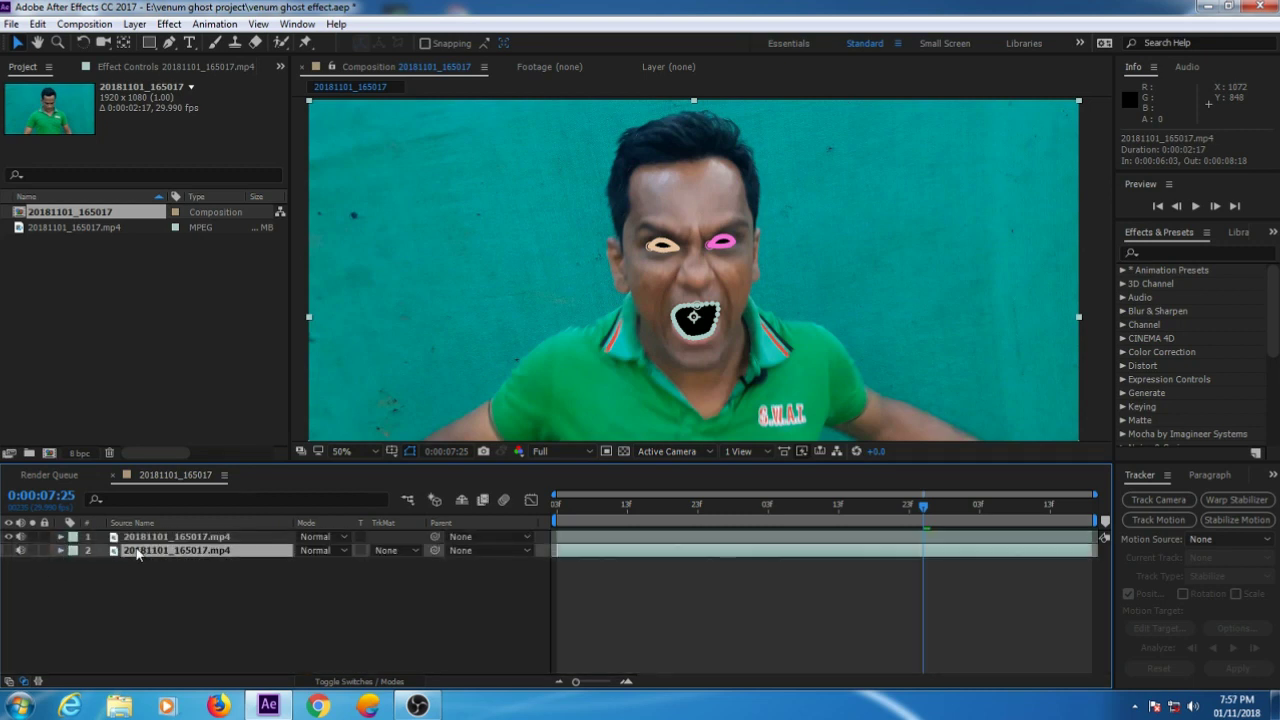
{"action": "left_click", "coordinate": [143, 583]}
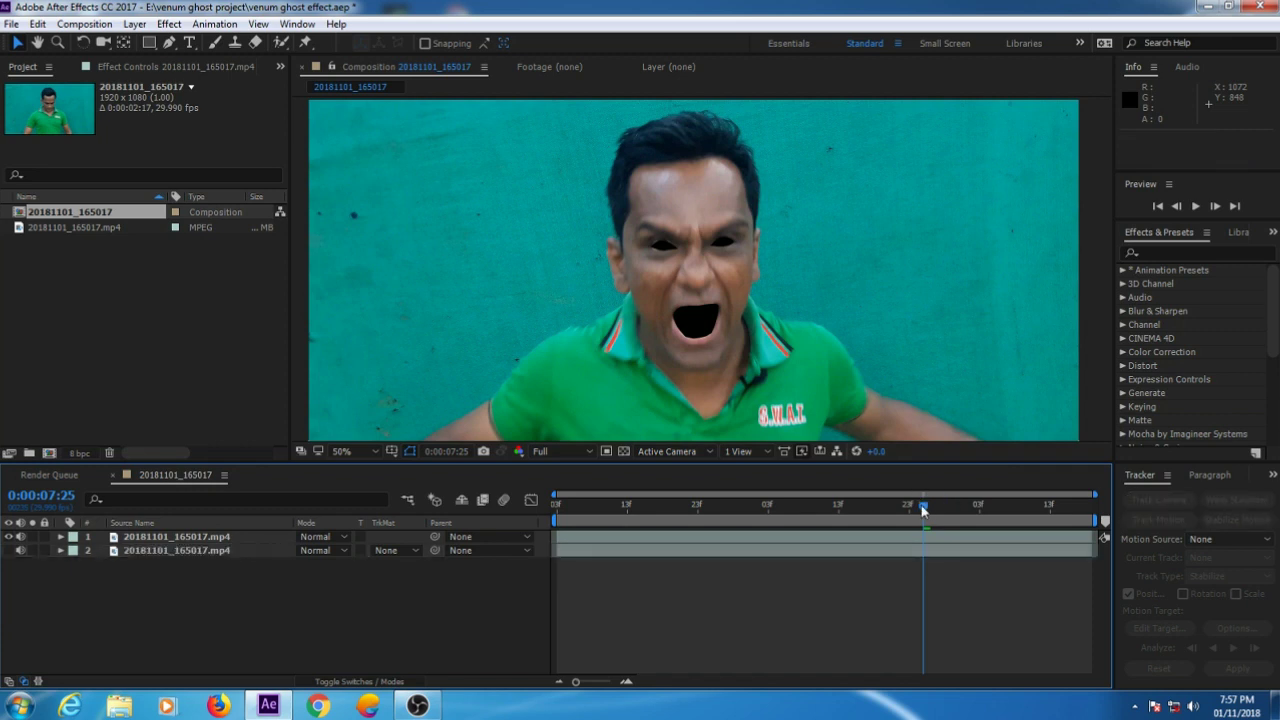
Step: Scrub to check the eye and mouth cut-outs, then select the lower footage layer at 0:00:07:20
{"action": "left_click_drag", "start_coordinate": [923, 511], "coordinate": [585, 519]}
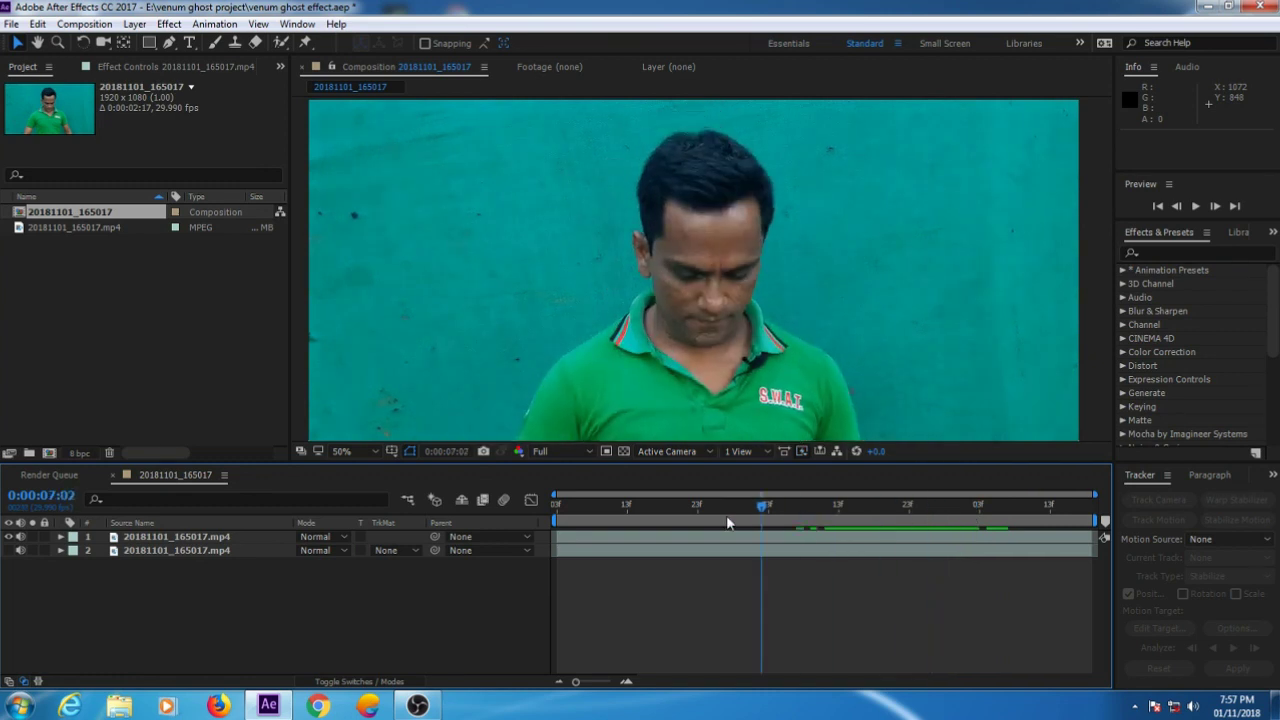
{"action": "left_click", "coordinate": [8, 536]}
{"action": "left_click", "coordinate": [8, 536]}
{"action": "left_click", "coordinate": [127, 556]}
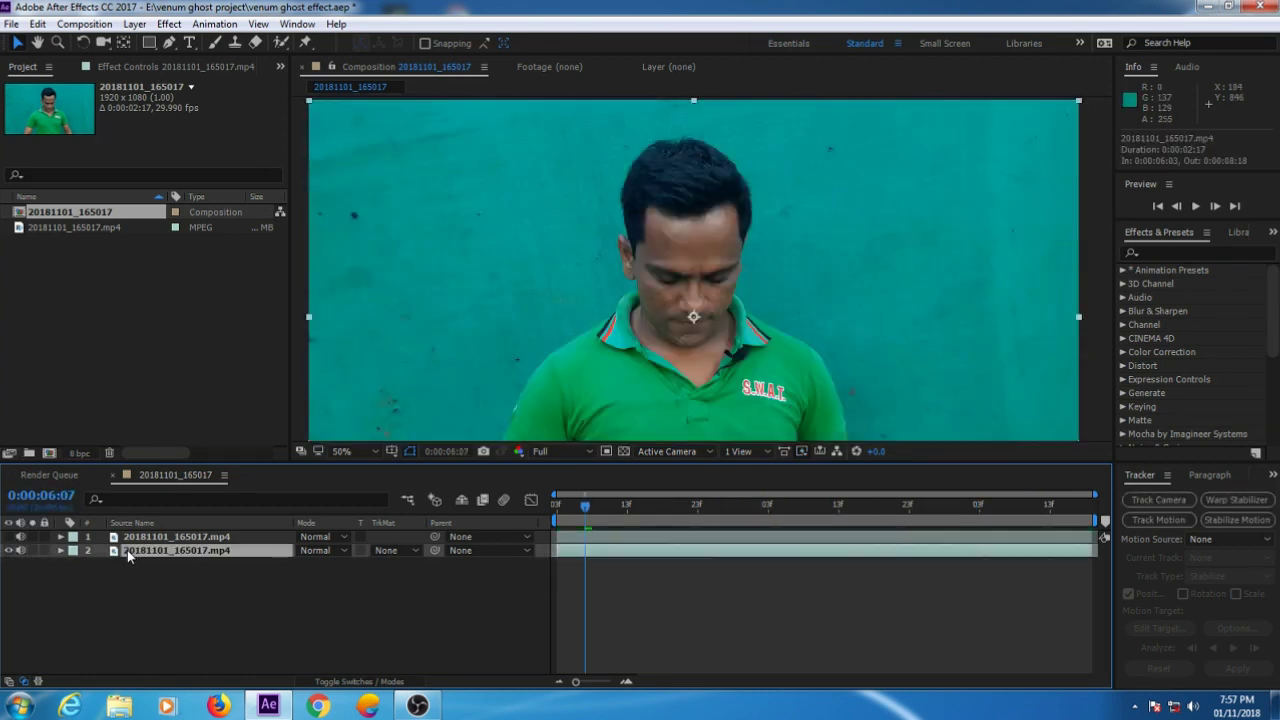
{"action": "mouse_move", "coordinate": [580, 510]}
{"action": "left_mouse_down"}
{"action": "mouse_move", "coordinate": [919, 537]}
{"action": "mouse_move", "coordinate": [866, 537]}
{"action": "mouse_move", "coordinate": [890, 537]}
{"action": "left_mouse_up"}
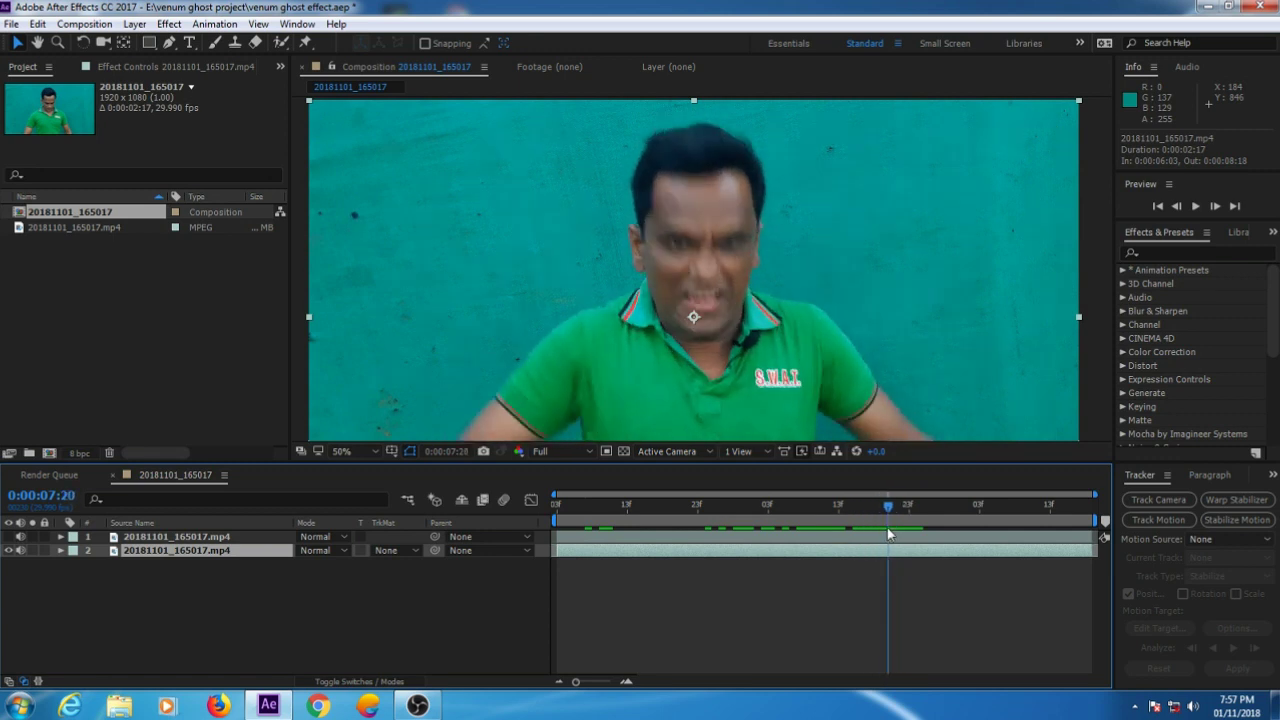
Step: Start Track Motion on the lower clip with Rotation and Scale, placing the two track points on the eyes
{"action": "right_click", "coordinate": [260, 553]}
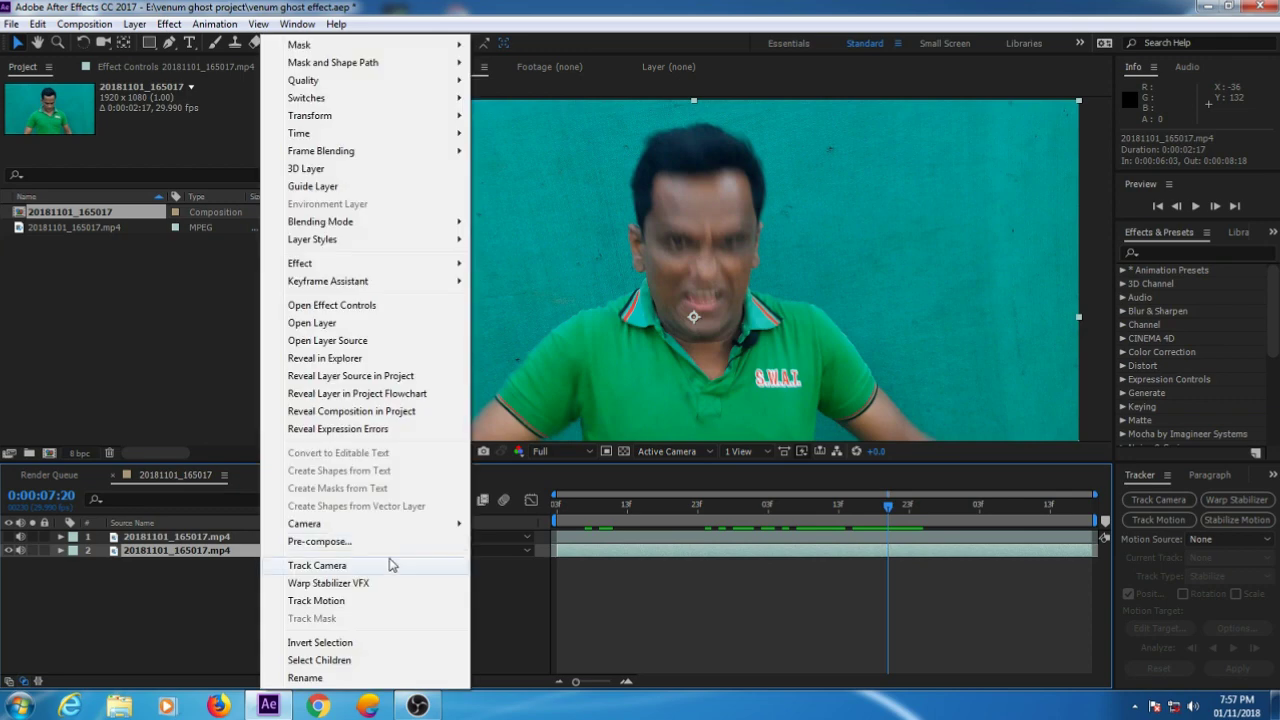
{"action": "mouse_move", "coordinate": [320, 526]}
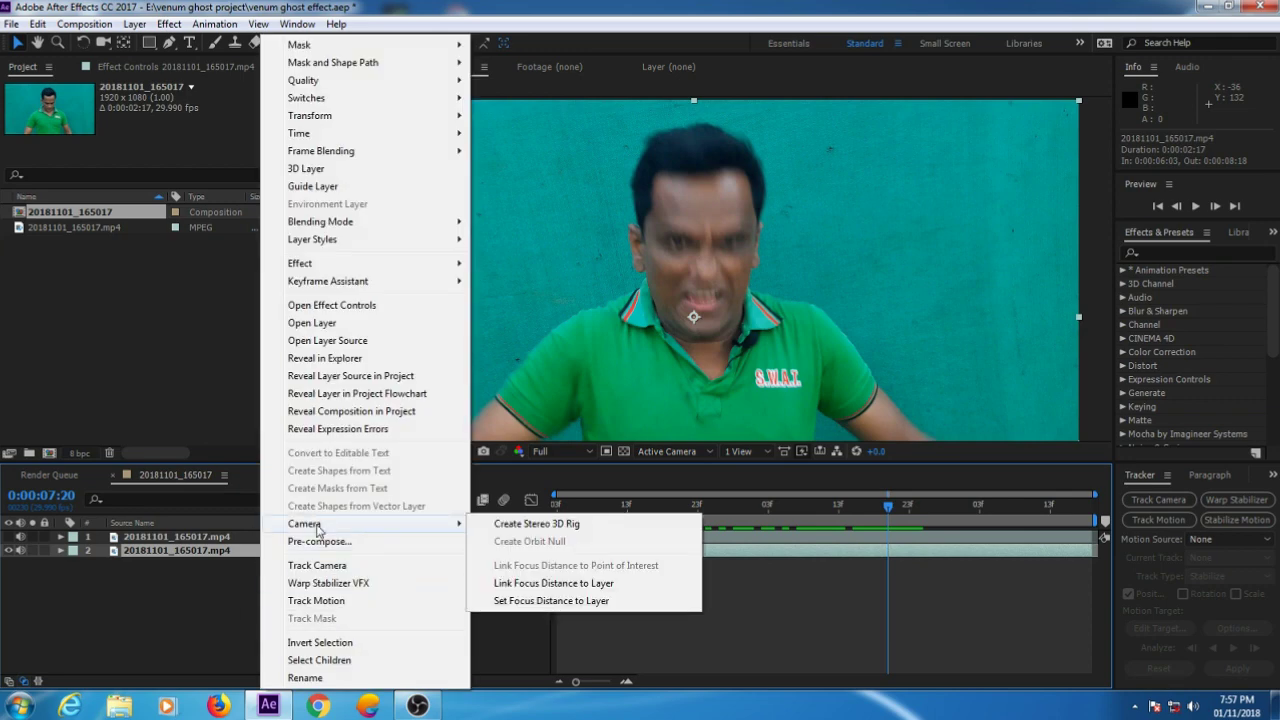
{"action": "left_click", "coordinate": [316, 601]}
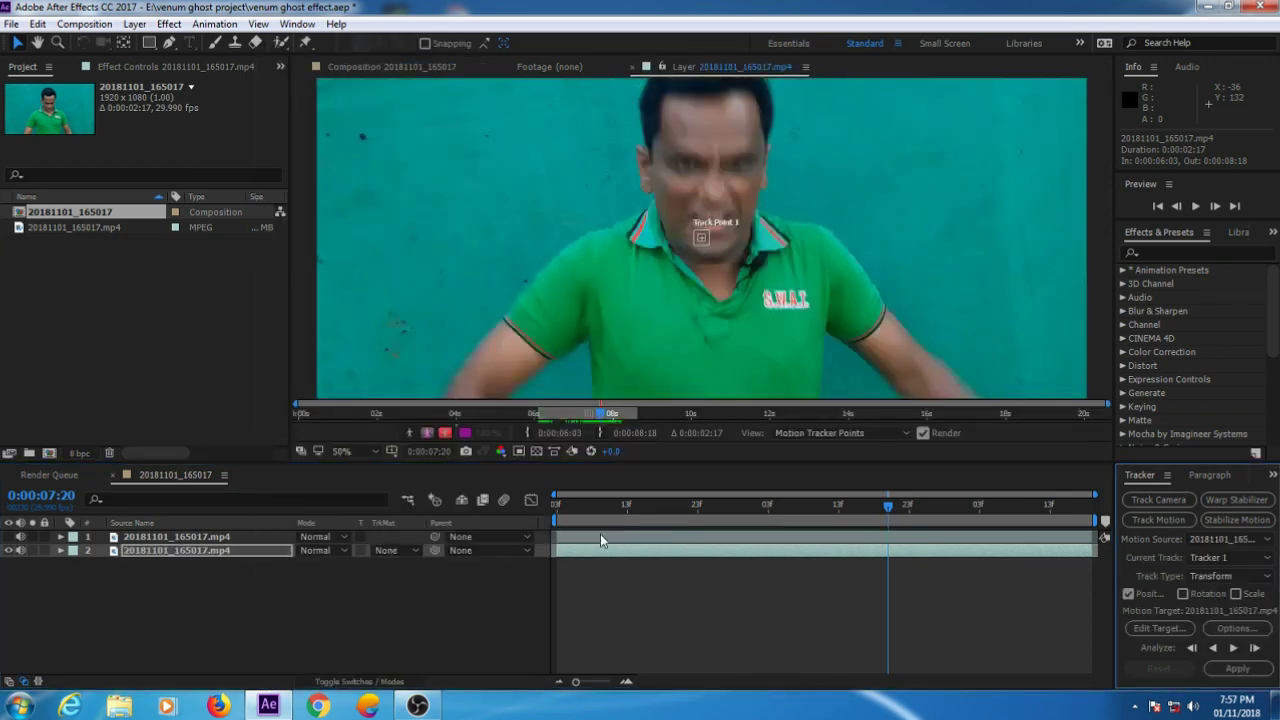
{"action": "left_click", "coordinate": [1184, 594]}
{"action": "scroll", "coordinate": [766, 303], "scroll_direction": "up", "scroll_amount": 4}
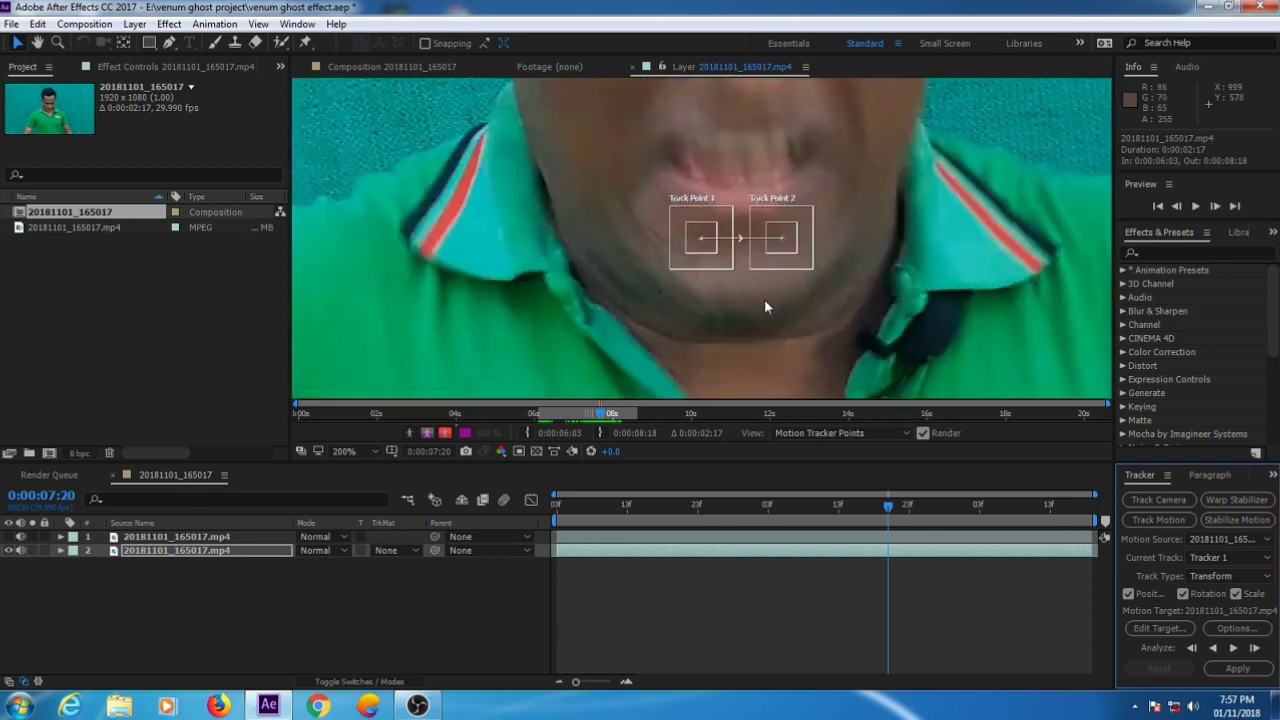
{"action": "mouse_move", "coordinate": [846, 229]}
{"action": "left_mouse_down"}
{"action": "mouse_move", "coordinate": [875, 405]}
{"action": "mouse_move", "coordinate": [871, 349]}
{"action": "left_mouse_up"}
{"action": "key", "text": "v"}
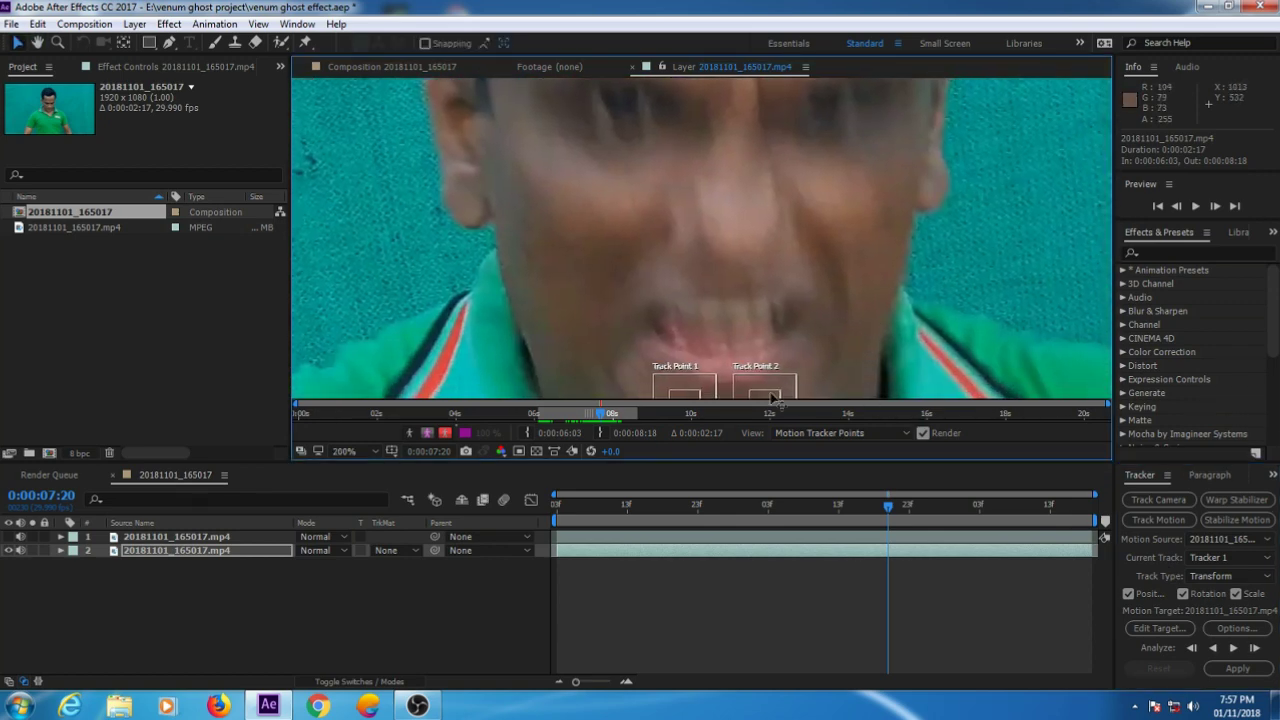
{"action": "mouse_move", "coordinate": [764, 360]}
{"action": "left_mouse_down"}
{"action": "mouse_move", "coordinate": [815, 190]}
{"action": "mouse_move", "coordinate": [825, 101]}
{"action": "left_mouse_up"}
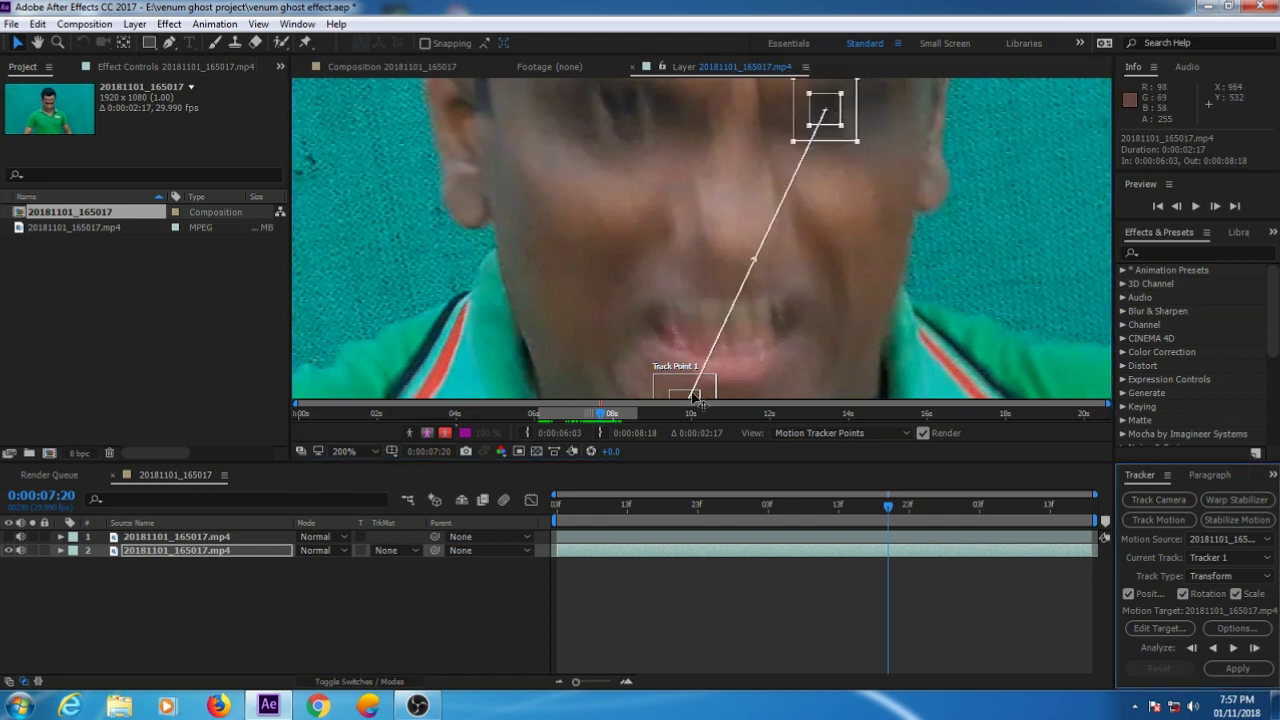
{"action": "left_click_drag", "start_coordinate": [690, 392], "coordinate": [636, 110]}
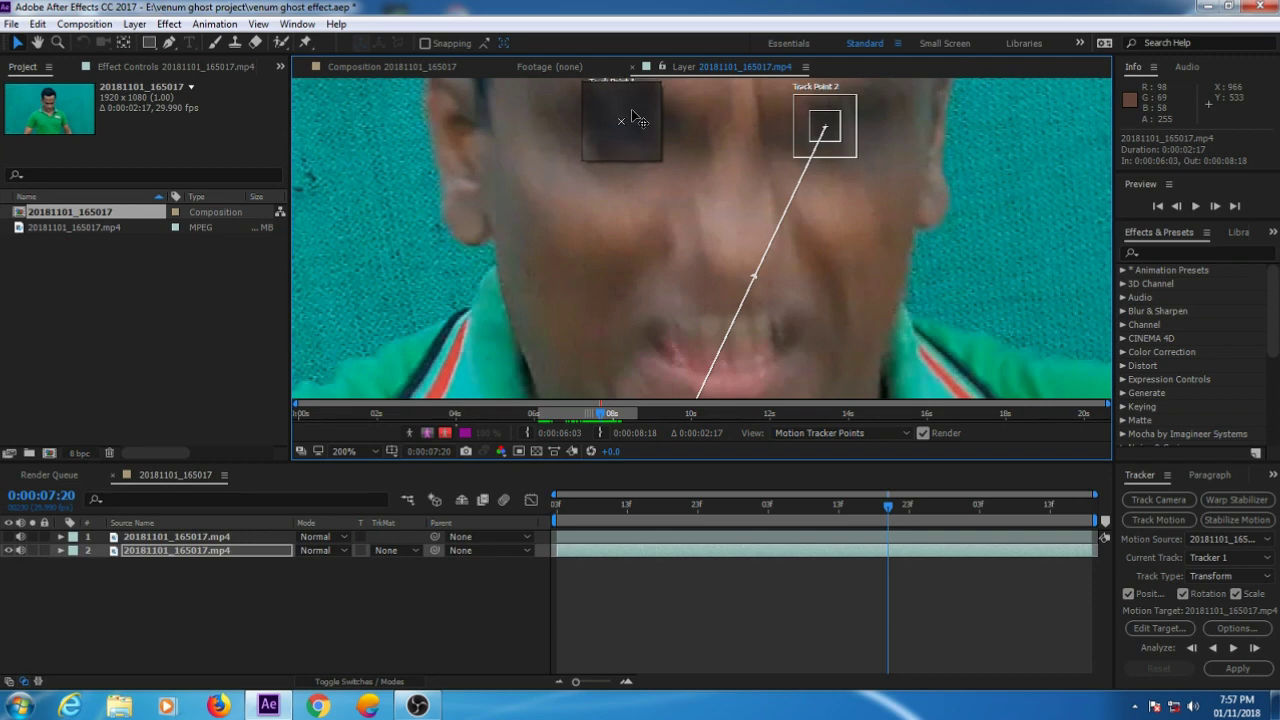
{"action": "left_click_drag", "start_coordinate": [636, 110], "coordinate": [633, 117]}
Step: Analyze the track frame by frame, re-centering both points on the eyes, then review it
{"action": "key", "text": "alt+Page_Down"}
{"action": "key", "text": "alt+Page_Down"}
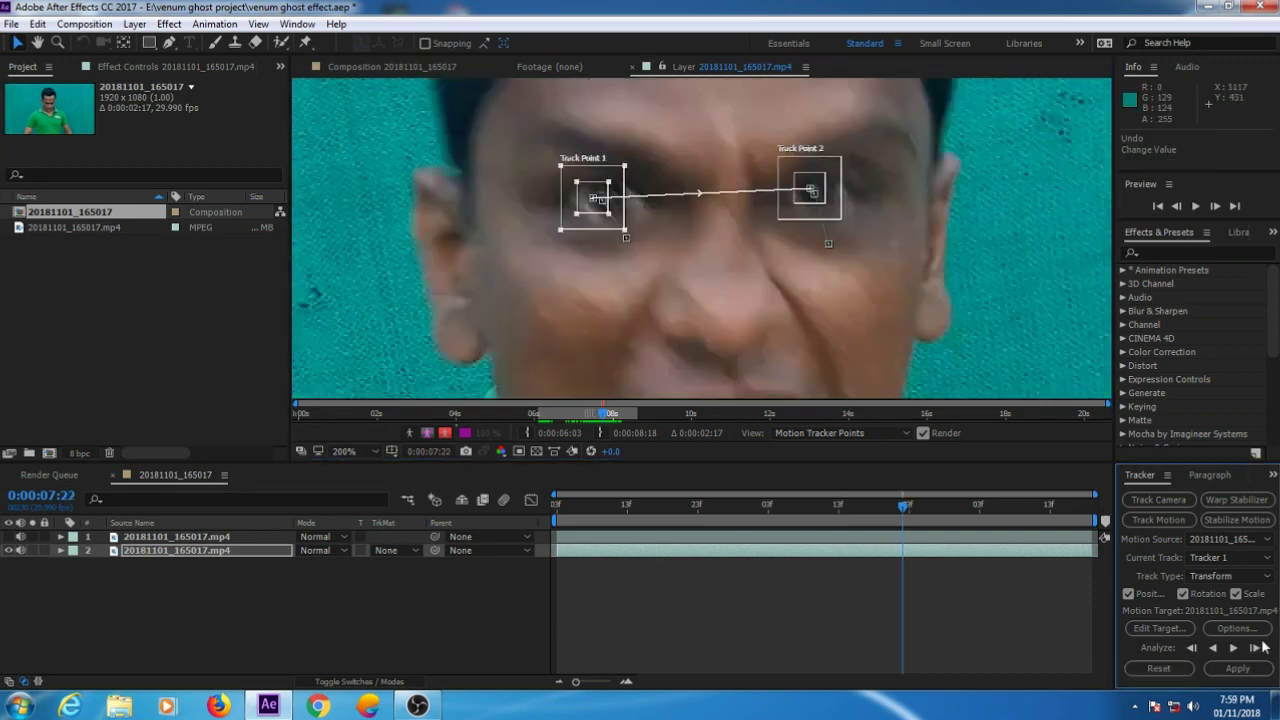
{"action": "left_click", "coordinate": [1256, 651]}
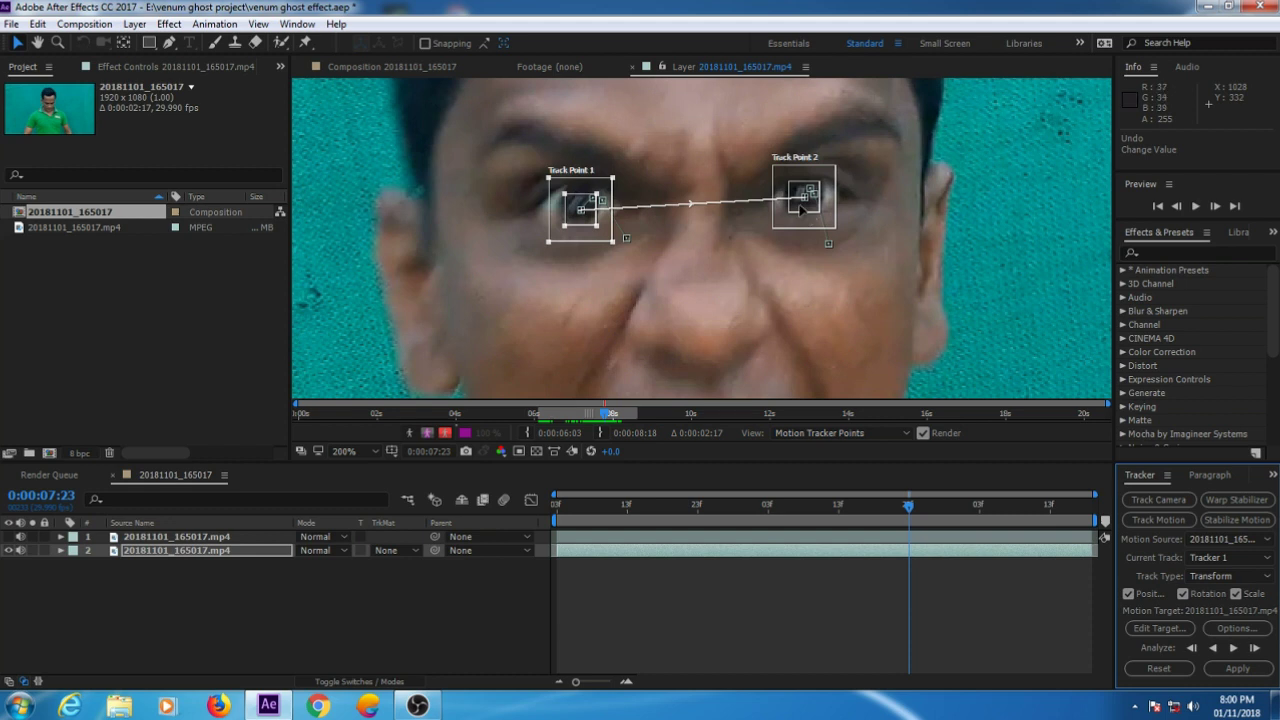
{"action": "left_click_drag", "start_coordinate": [580, 218], "coordinate": [578, 216]}
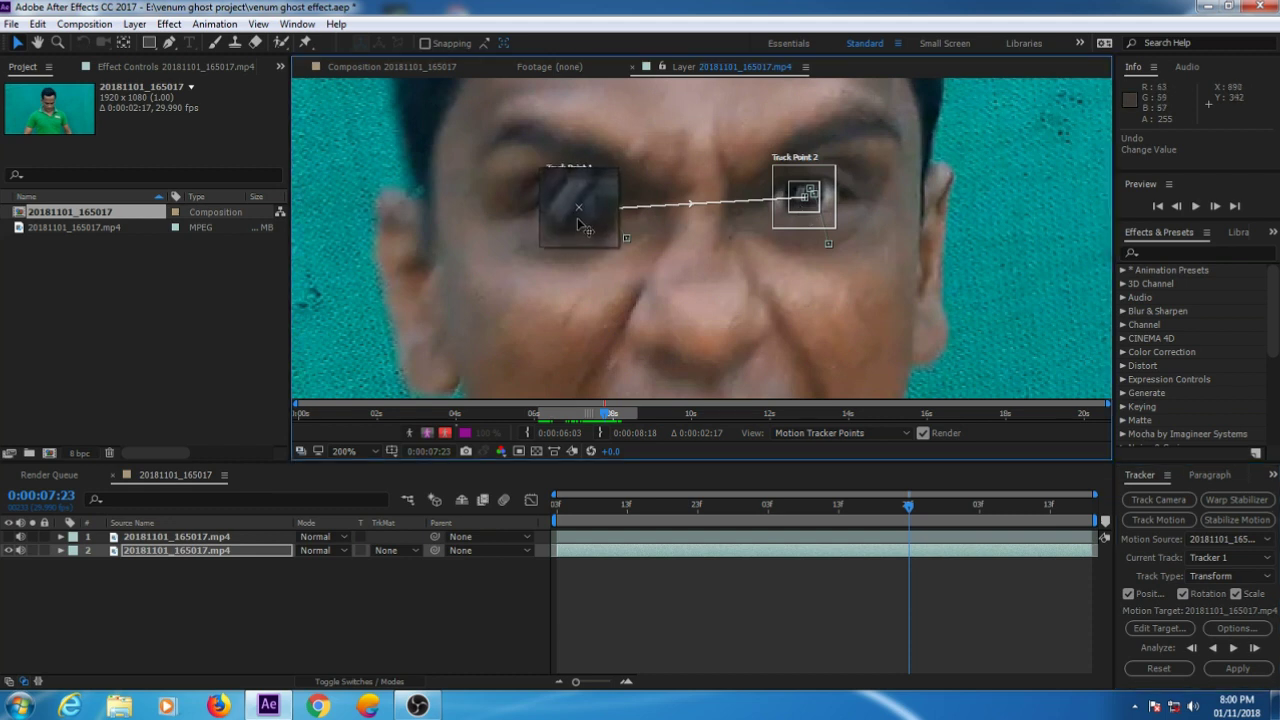
{"action": "left_click", "coordinate": [1256, 650]}
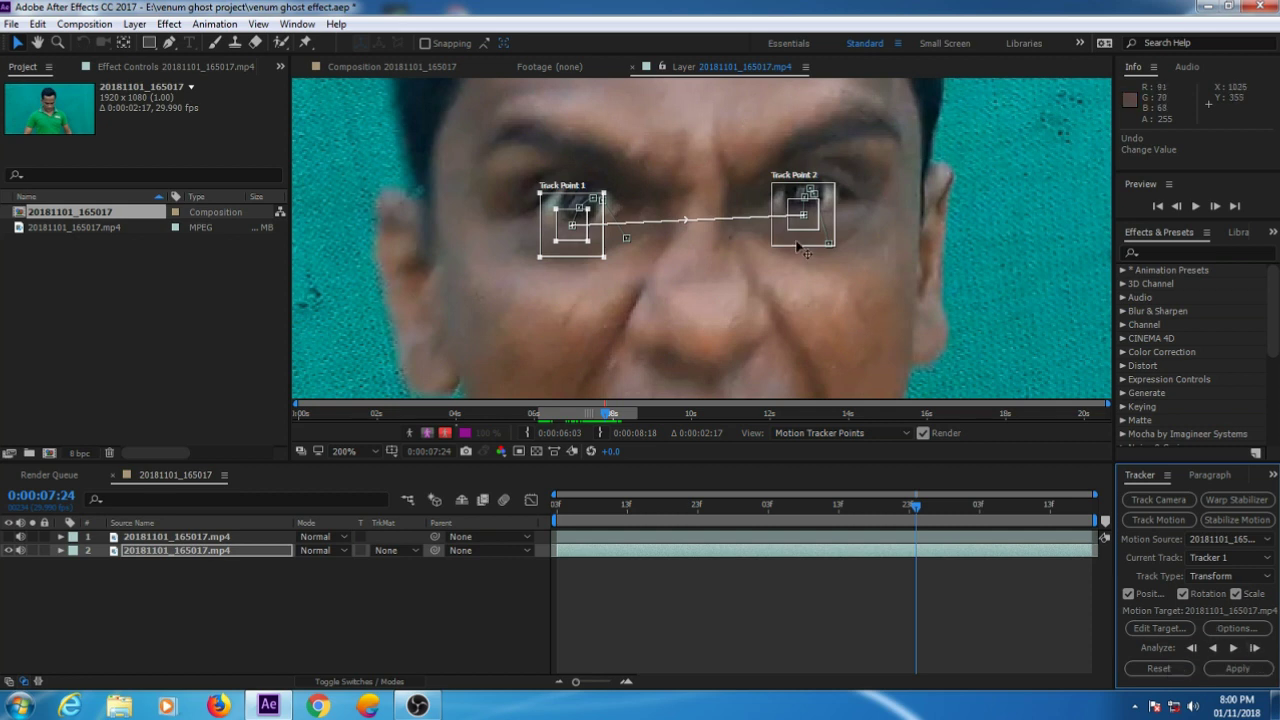
{"action": "left_click_drag", "start_coordinate": [800, 222], "coordinate": [800, 212]}
{"action": "mouse_move", "coordinate": [886, 505]}
{"action": "left_mouse_down"}
{"action": "mouse_move", "coordinate": [923, 517]}
{"action": "mouse_move", "coordinate": [867, 535]}
{"action": "left_mouse_up"}
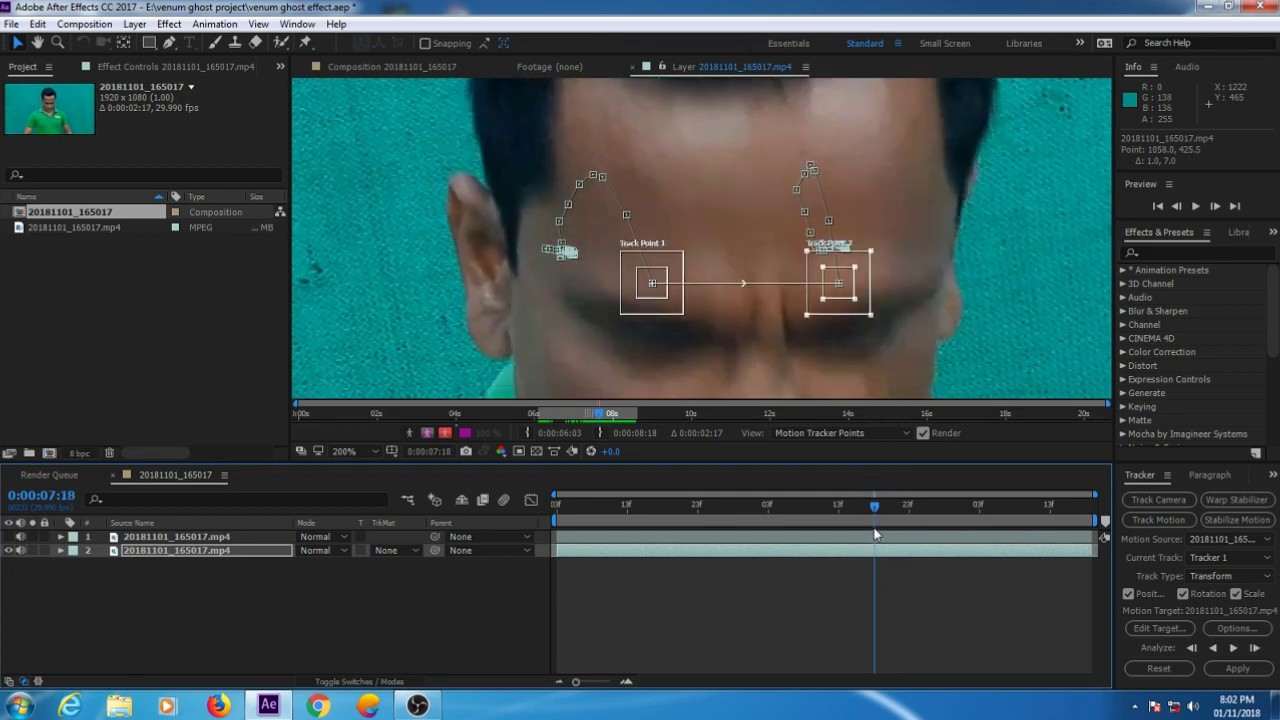
{"action": "left_click", "coordinate": [966, 505]}
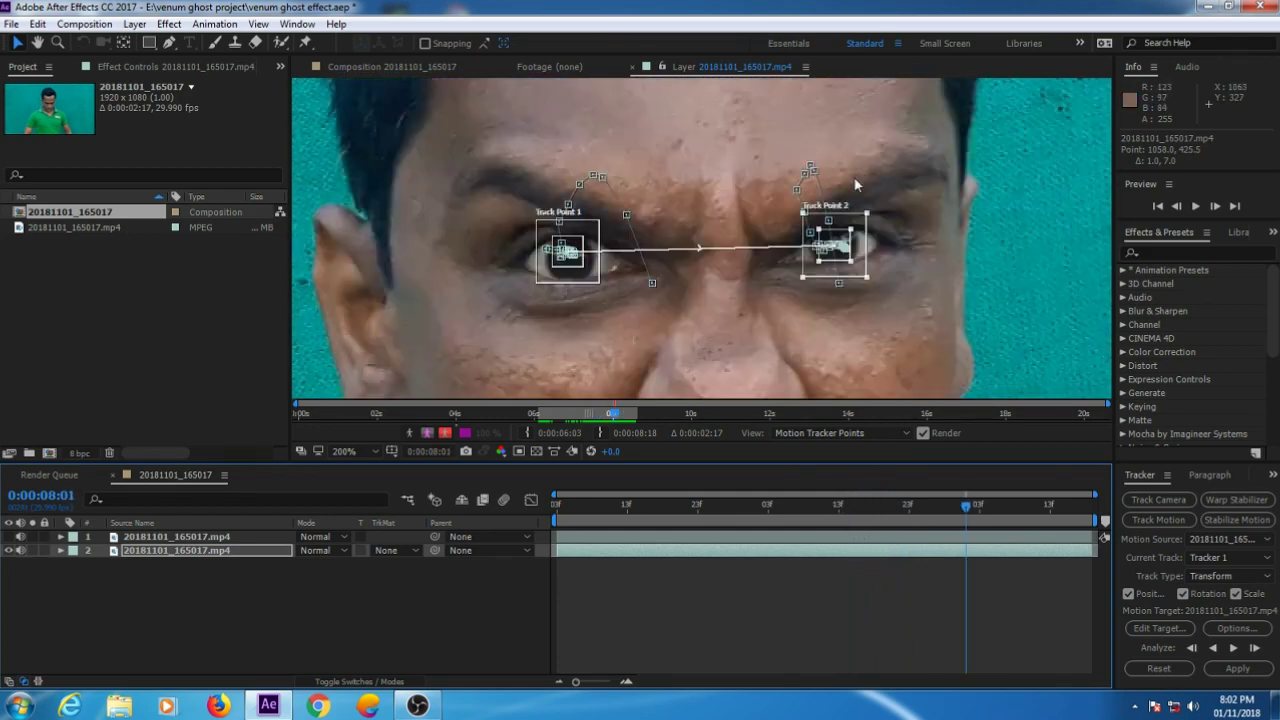
{"action": "scroll", "coordinate": [870, 198], "scroll_direction": "down", "scroll_amount": 4}
{"action": "left_click_drag", "start_coordinate": [965, 509], "coordinate": [556, 540]}
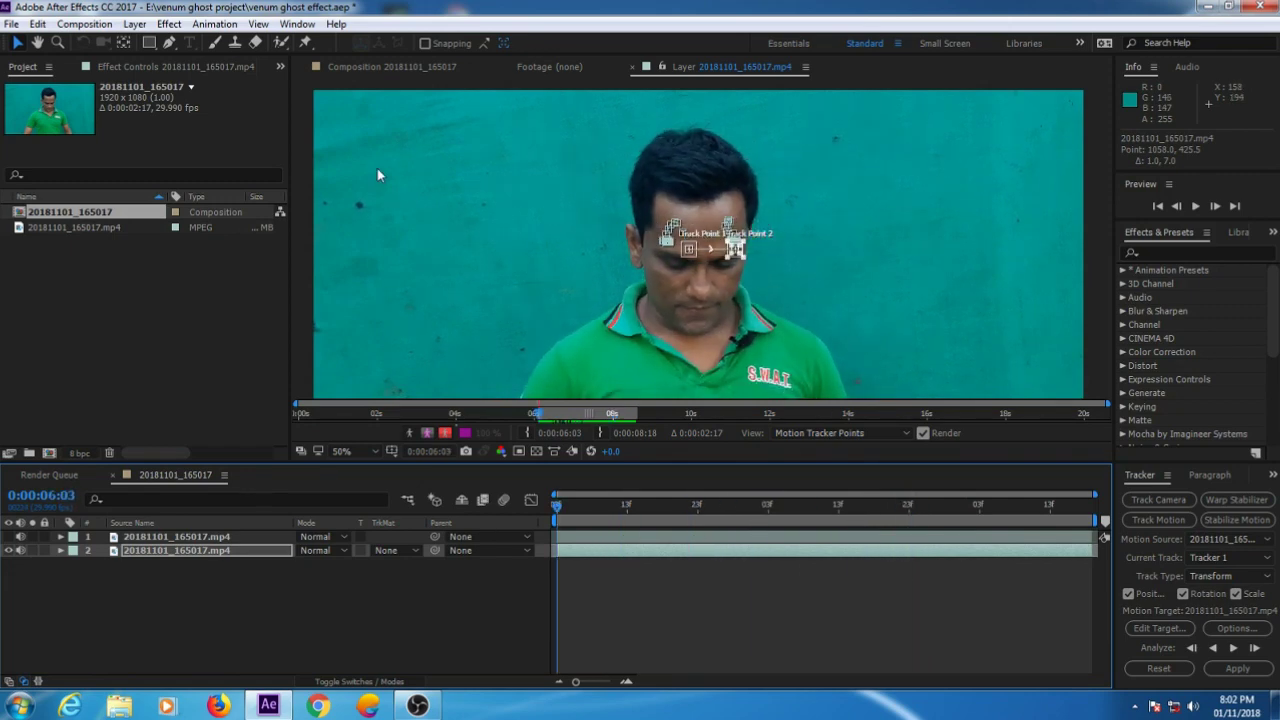
Step: Add a Null 1 layer and apply the tracker's motion to it as the target
{"action": "left_click", "coordinate": [134, 24]}
{"action": "mouse_move", "coordinate": [160, 42]}
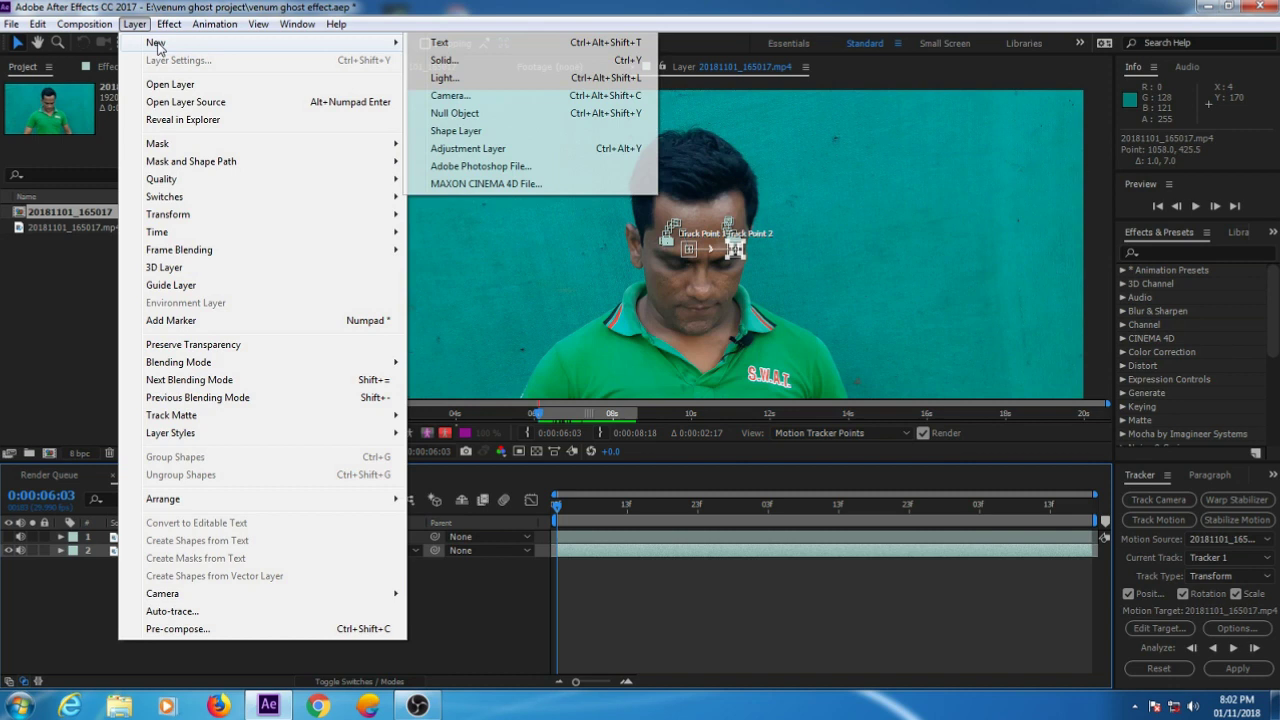
{"action": "left_click", "coordinate": [455, 113]}
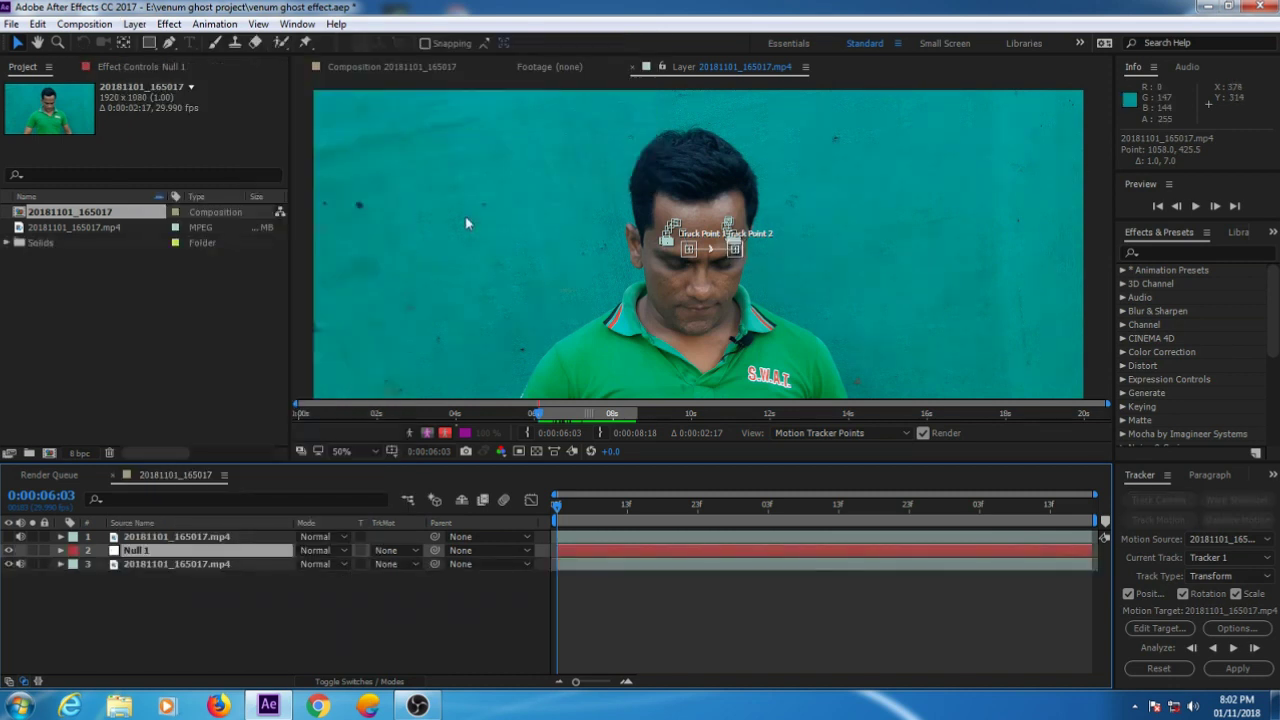
{"action": "left_click", "coordinate": [1161, 627]}
{"action": "left_click", "coordinate": [700, 328]}
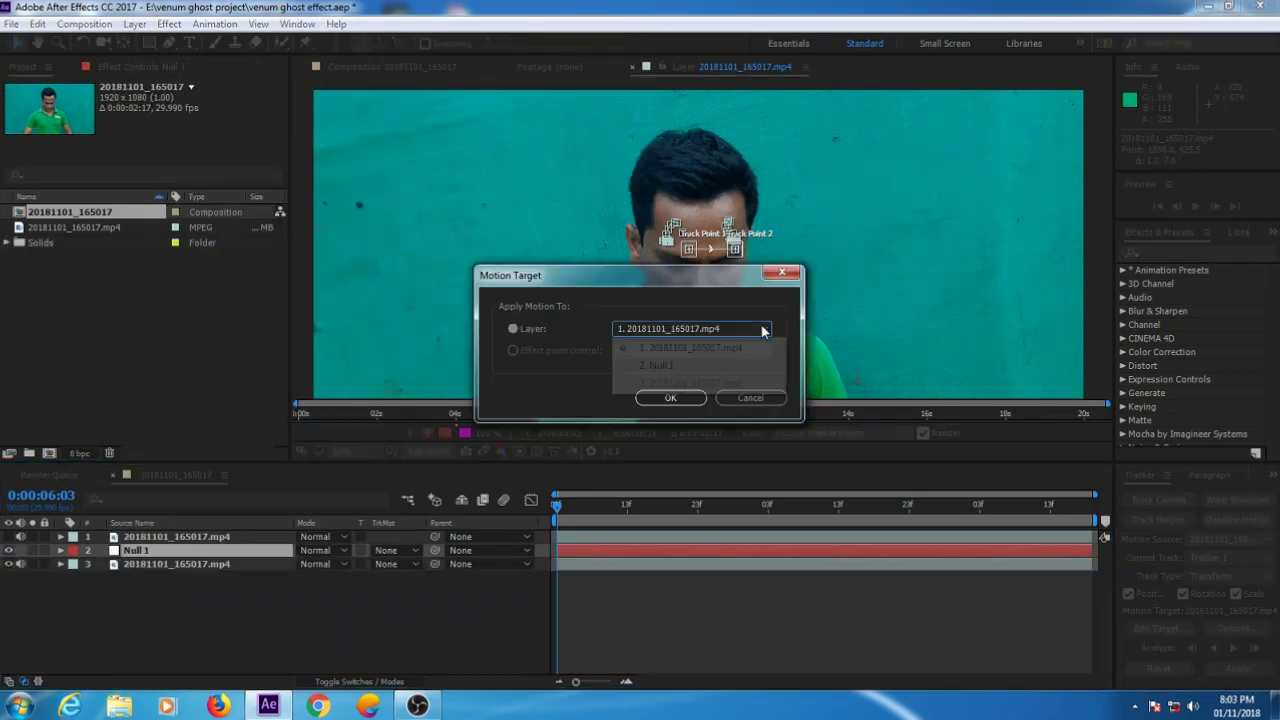
{"action": "left_click", "coordinate": [662, 365]}
{"action": "left_click", "coordinate": [671, 397]}
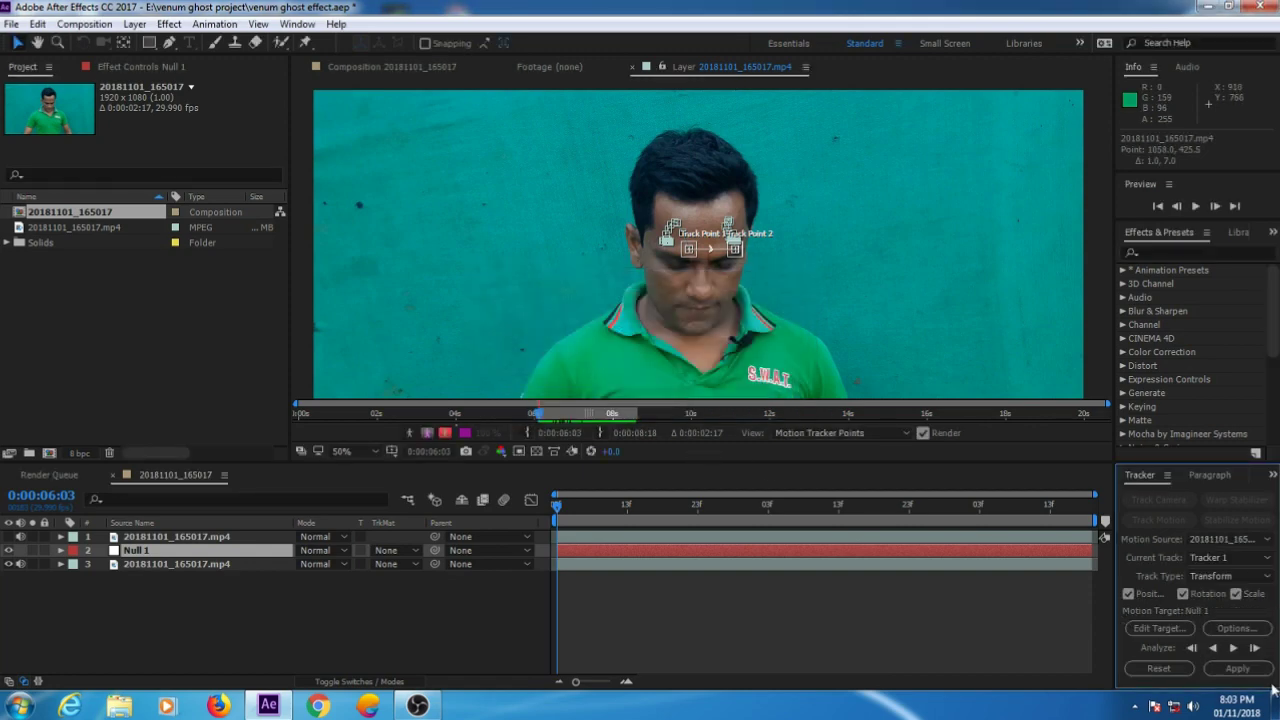
{"action": "left_click", "coordinate": [1237, 668]}
{"action": "left_click", "coordinate": [632, 368]}
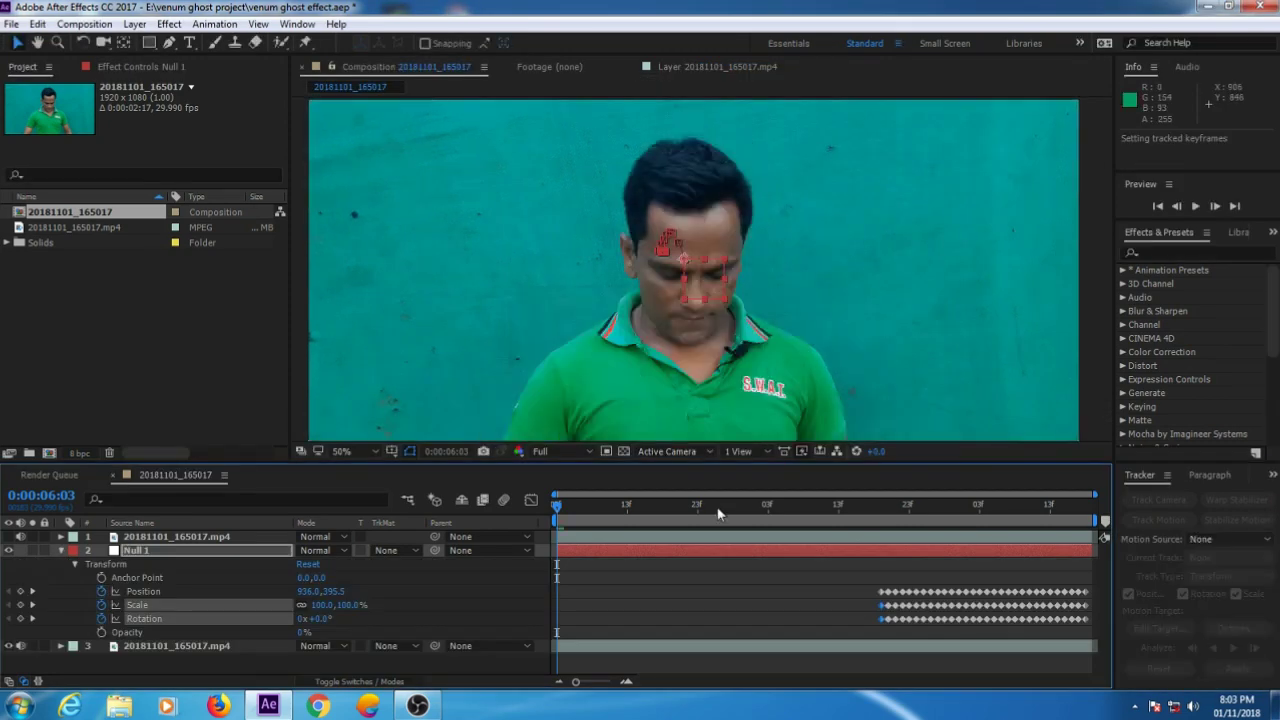
Step: Scrub to verify Null 1 follows the eyes, then return to the start and collapse its transform
{"action": "left_click_drag", "start_coordinate": [556, 505], "coordinate": [839, 505]}
{"action": "mouse_move", "coordinate": [851, 568]}
{"action": "left_mouse_down"}
{"action": "mouse_move", "coordinate": [998, 594]}
{"action": "mouse_move", "coordinate": [878, 627]}
{"action": "left_mouse_up"}
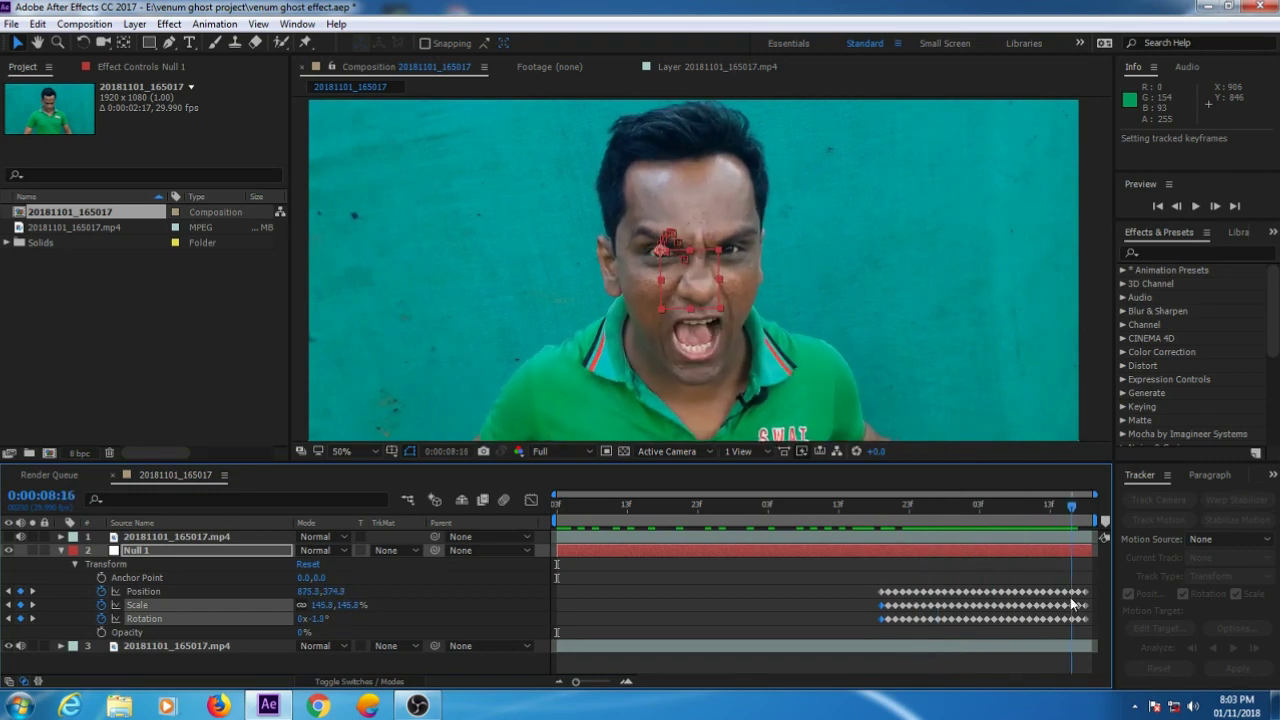
{"action": "key", "text": "Home"}
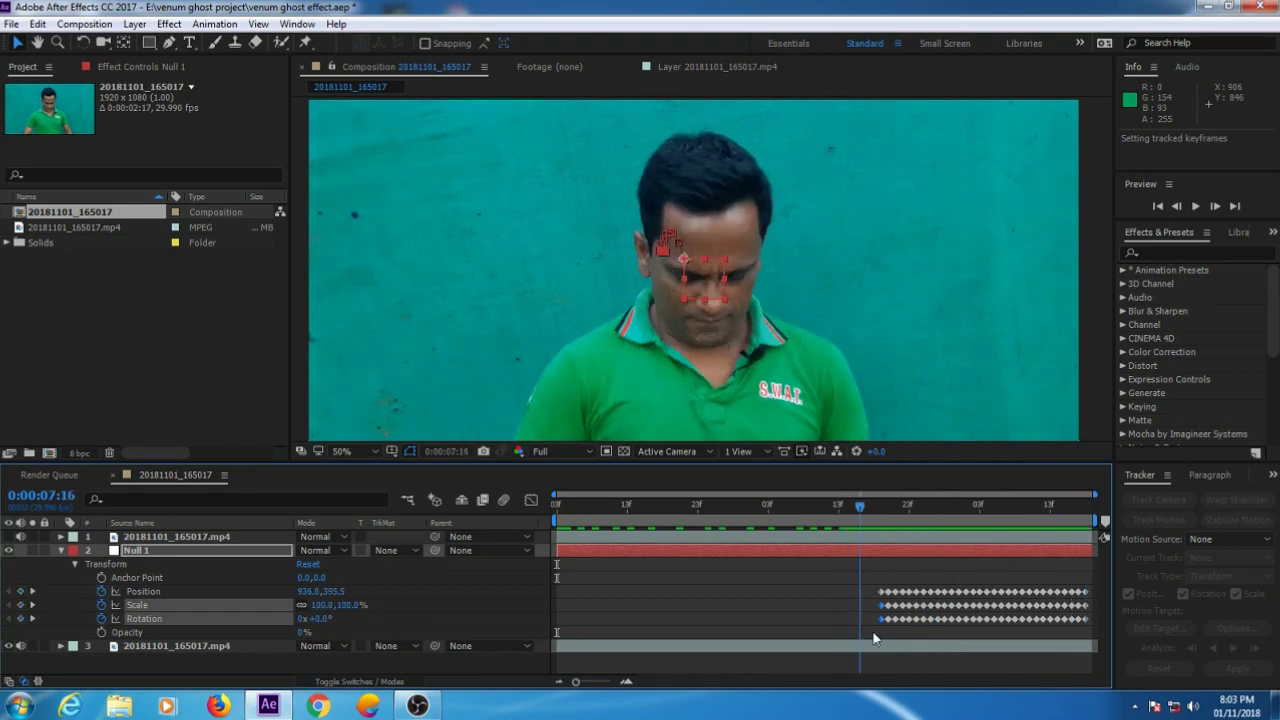
{"action": "left_click", "coordinate": [61, 550]}
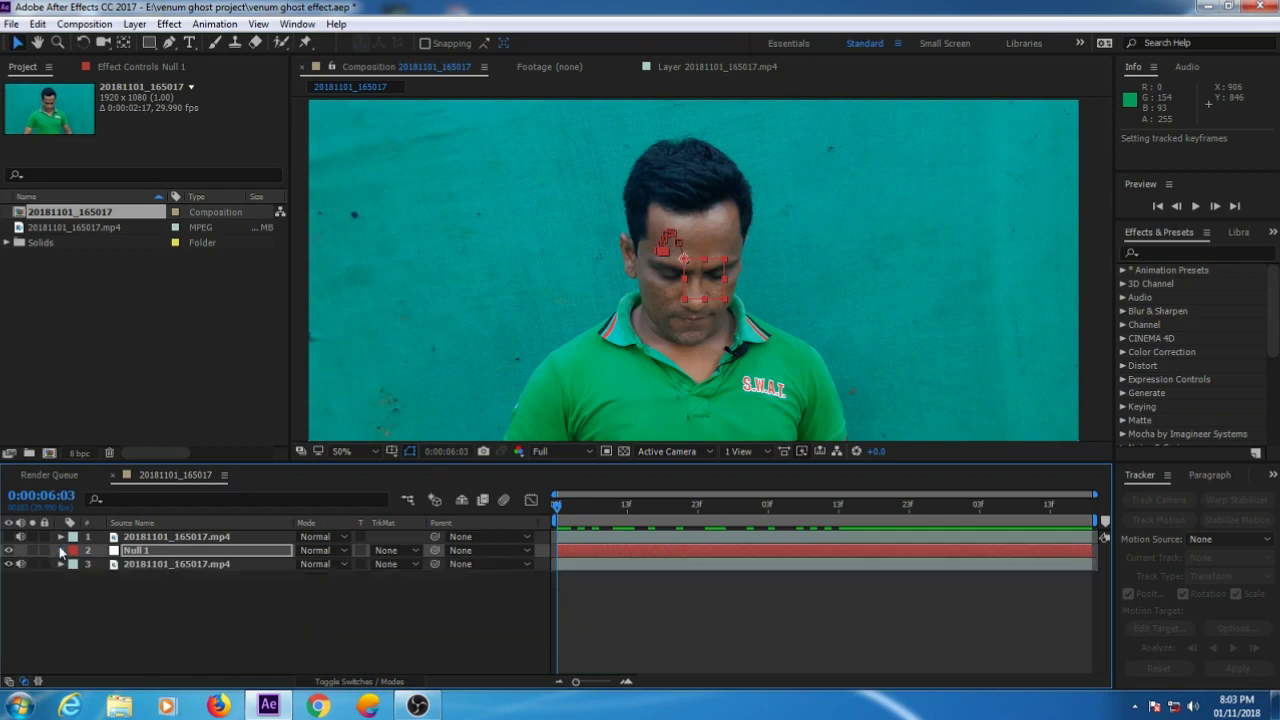
Step: Import Venom_Face_Effect.jpg and place it as layer 2 above the face footage
{"action": "double_click", "coordinate": [42, 282]}
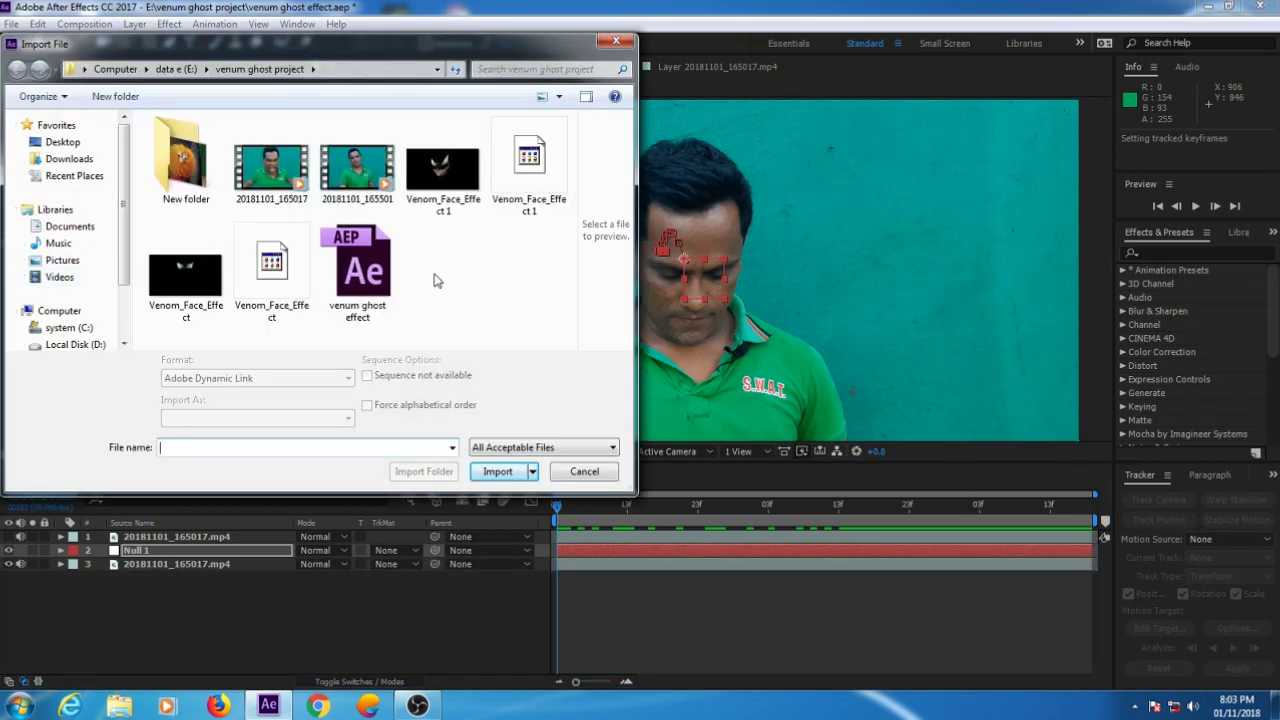
{"action": "left_click", "coordinate": [193, 286]}
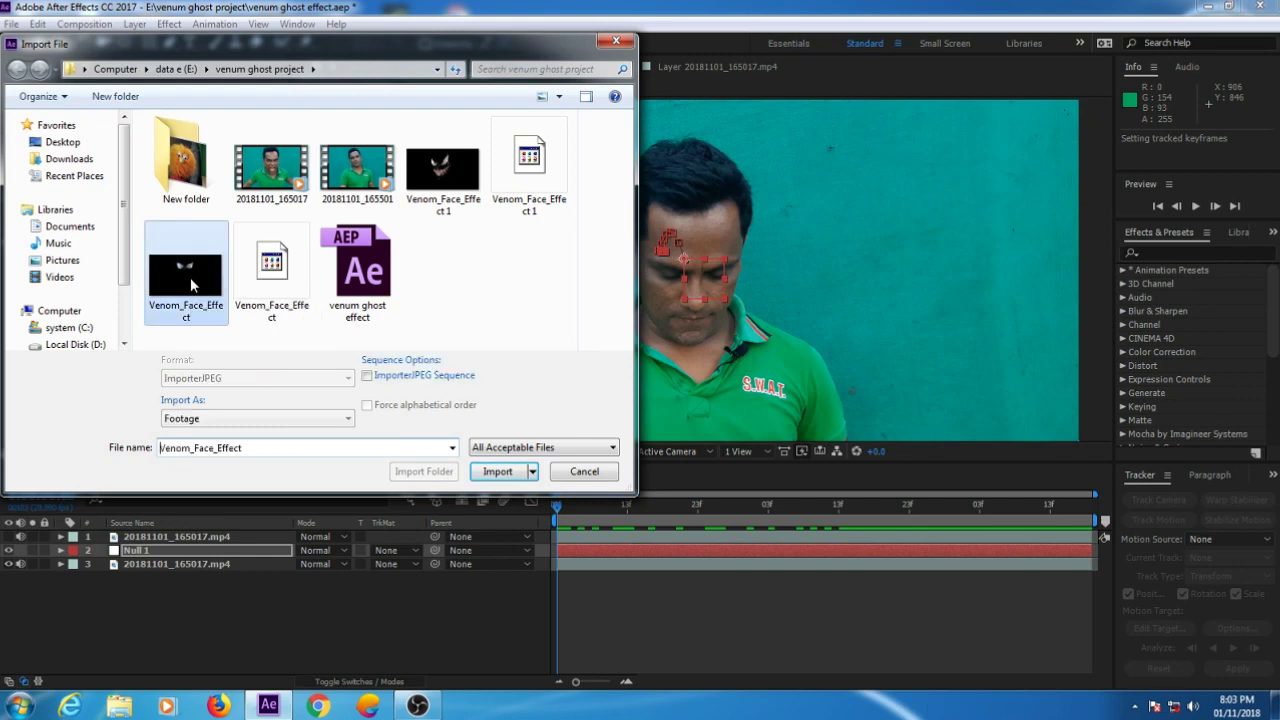
{"action": "left_click", "coordinate": [500, 471]}
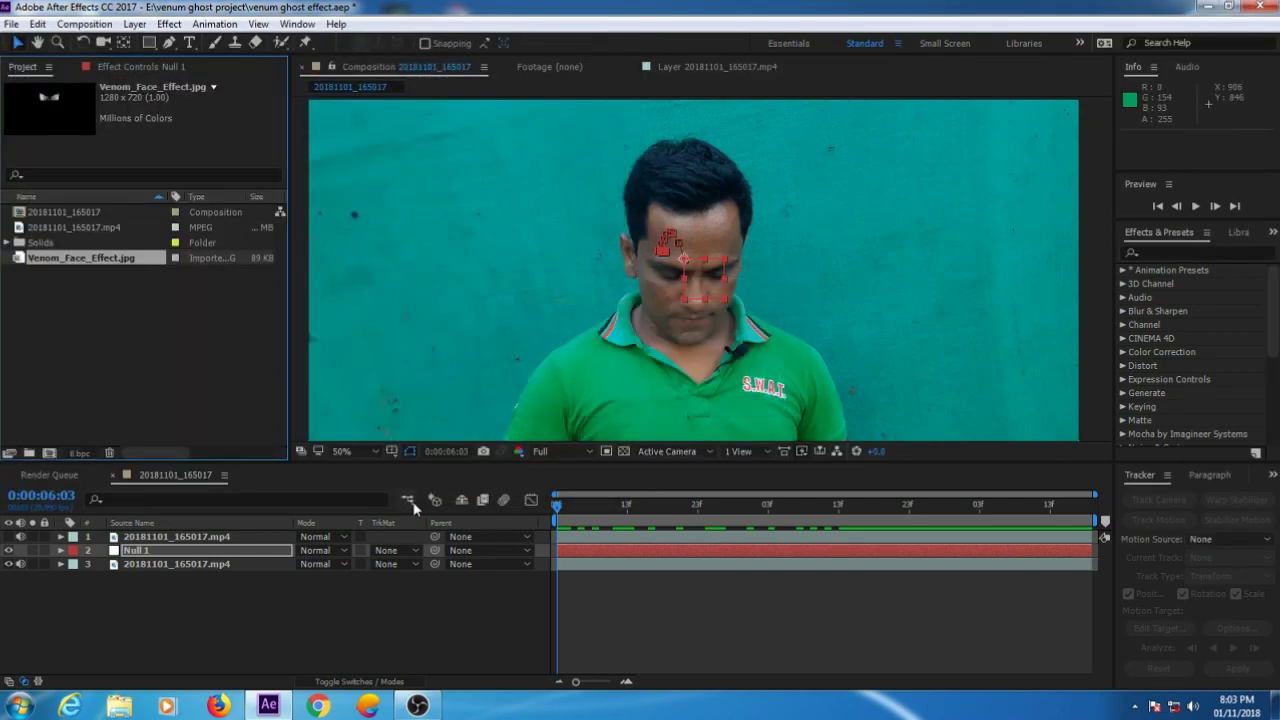
{"action": "left_click_drag", "start_coordinate": [87, 260], "coordinate": [105, 545]}
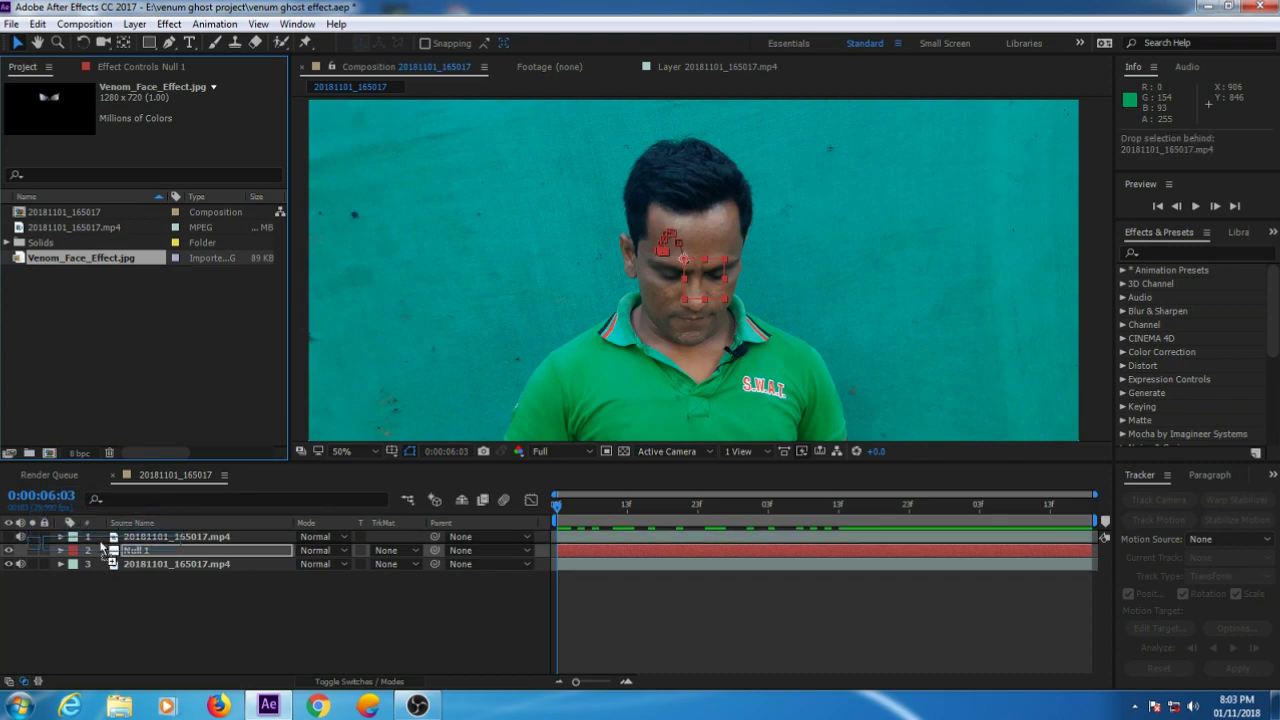
{"action": "left_click", "coordinate": [343, 551]}
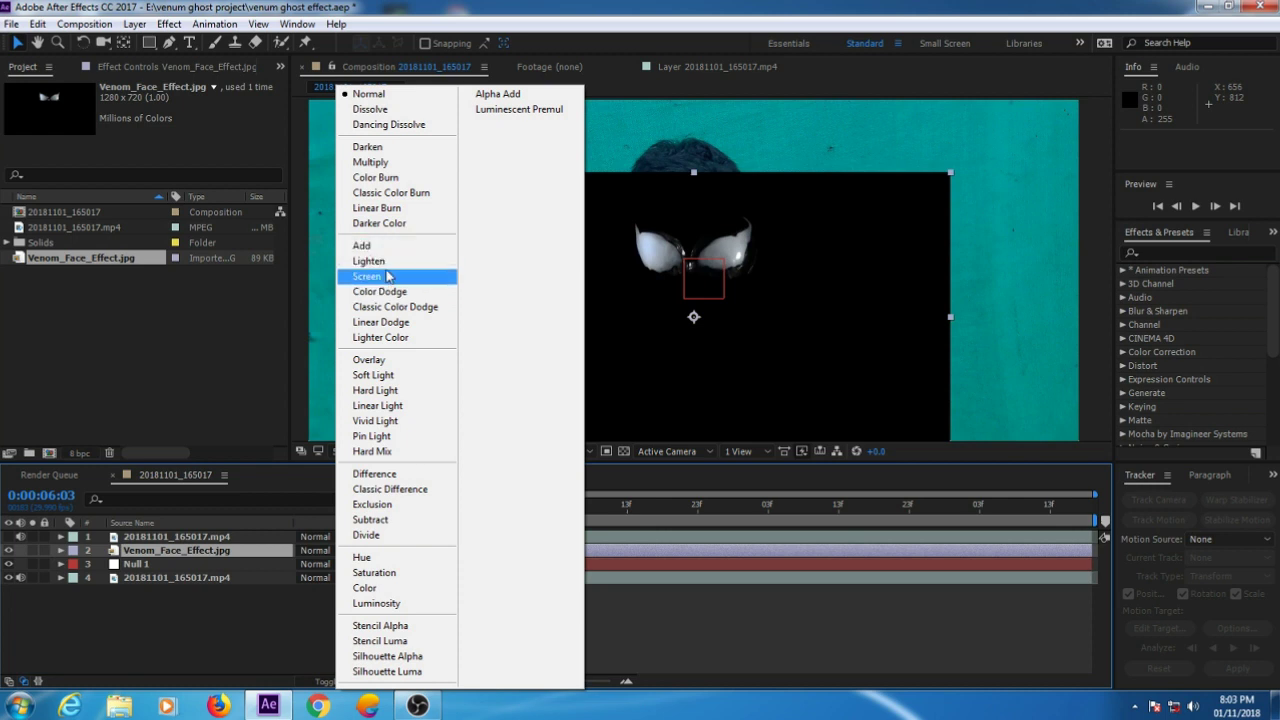
Step: Set the eyes layer to Screen mode and move it down over the man's eyes
{"action": "left_click", "coordinate": [390, 276]}
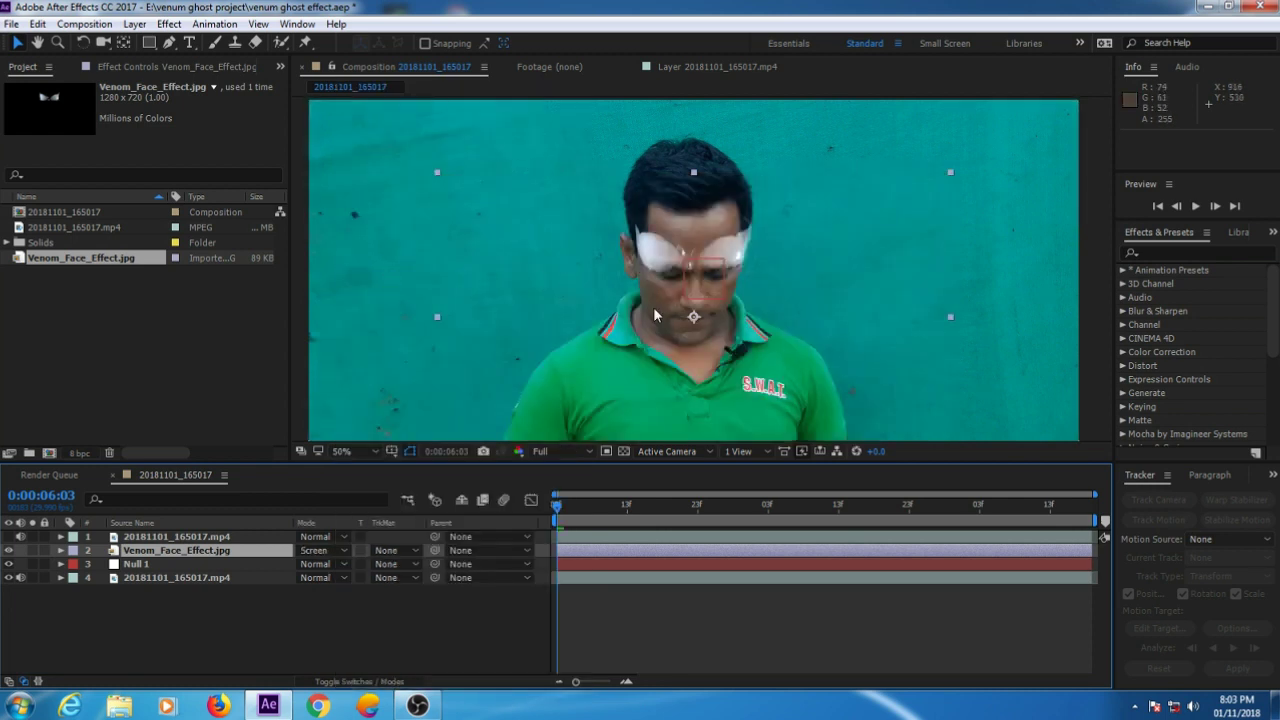
{"action": "left_click", "coordinate": [808, 298]}
{"action": "left_click_drag", "start_coordinate": [808, 298], "coordinate": [804, 318]}
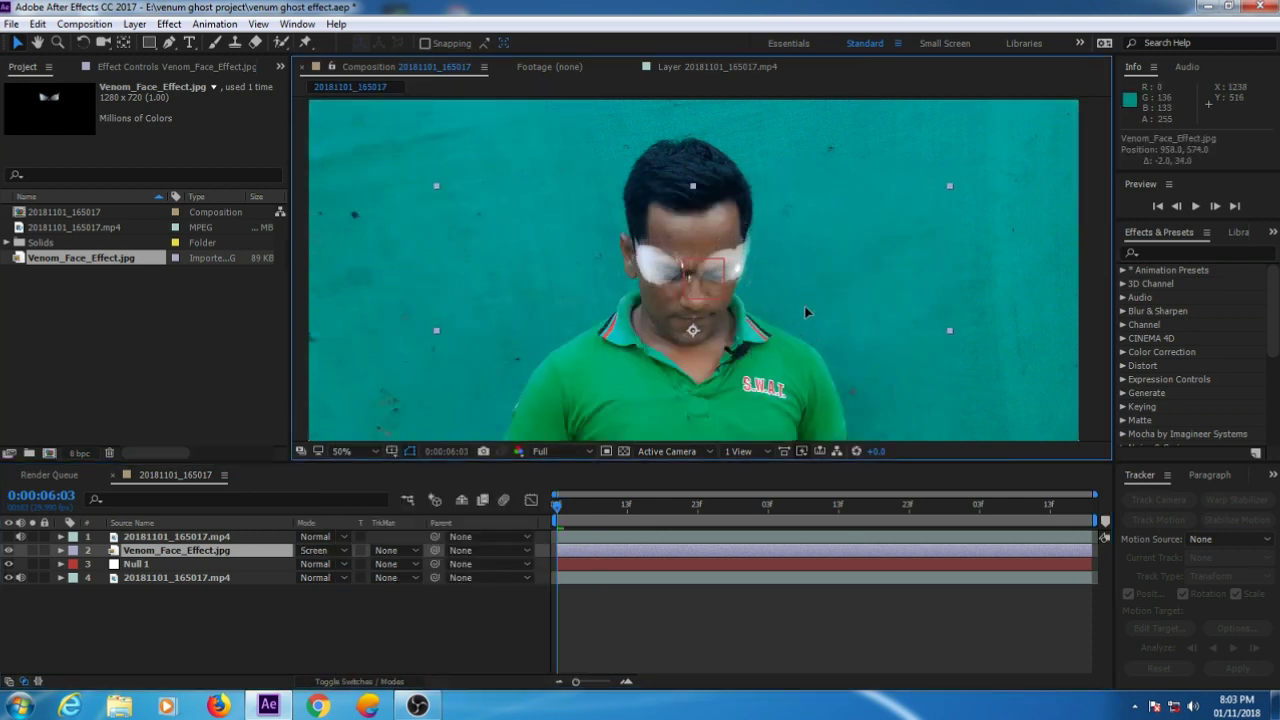
{"action": "key", "text": "Return"}
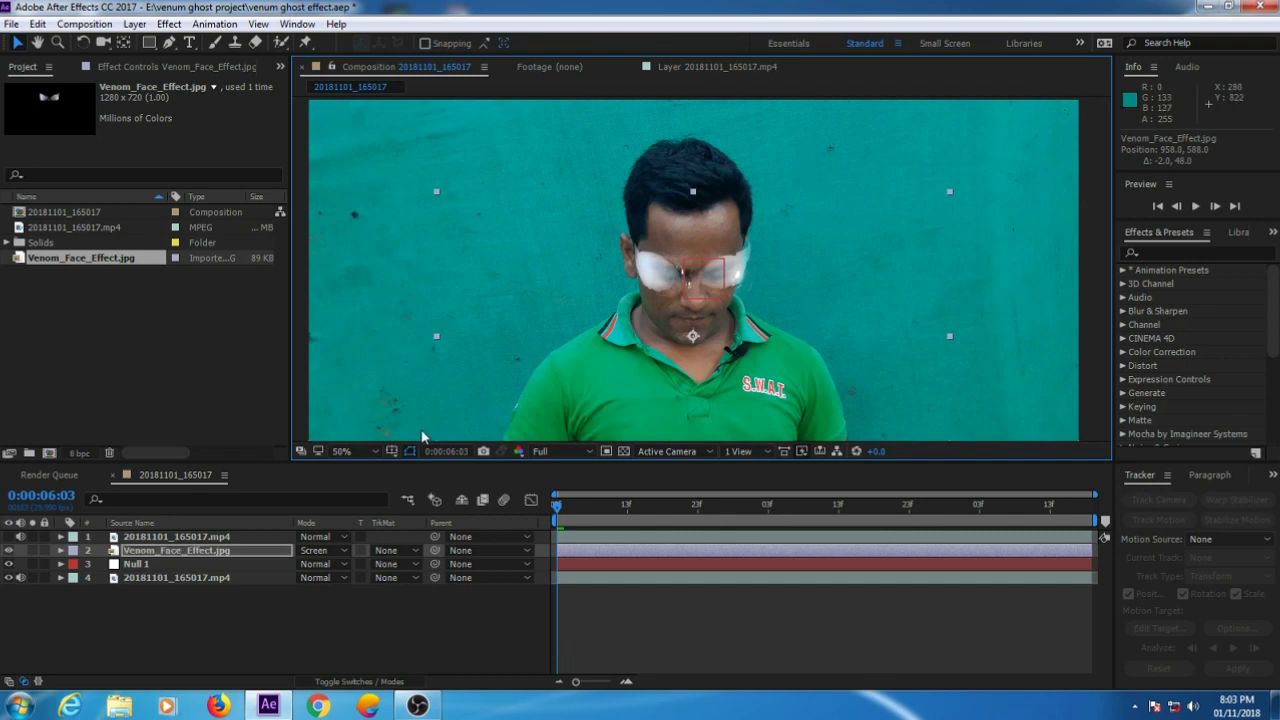
{"action": "left_click", "coordinate": [210, 555]}
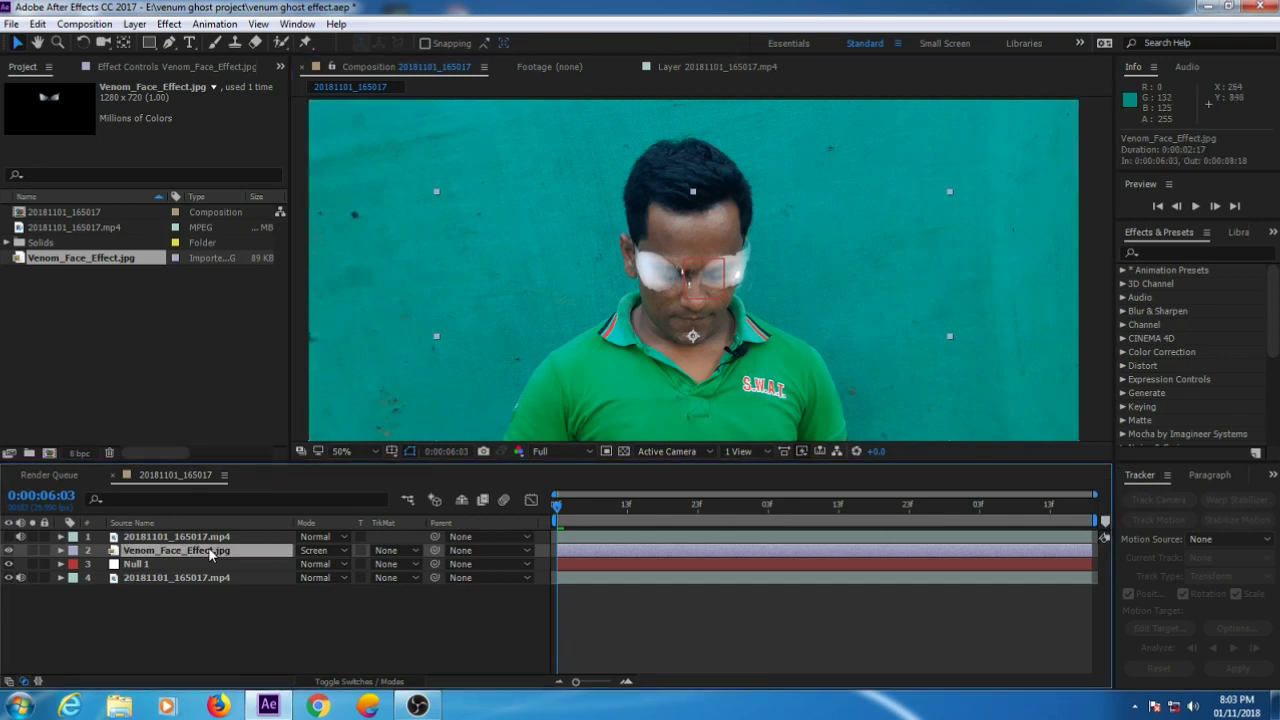
Step: Scale the eyes to 68%, flip them horizontally, and align them over his eyes
{"action": "key", "text": "s"}
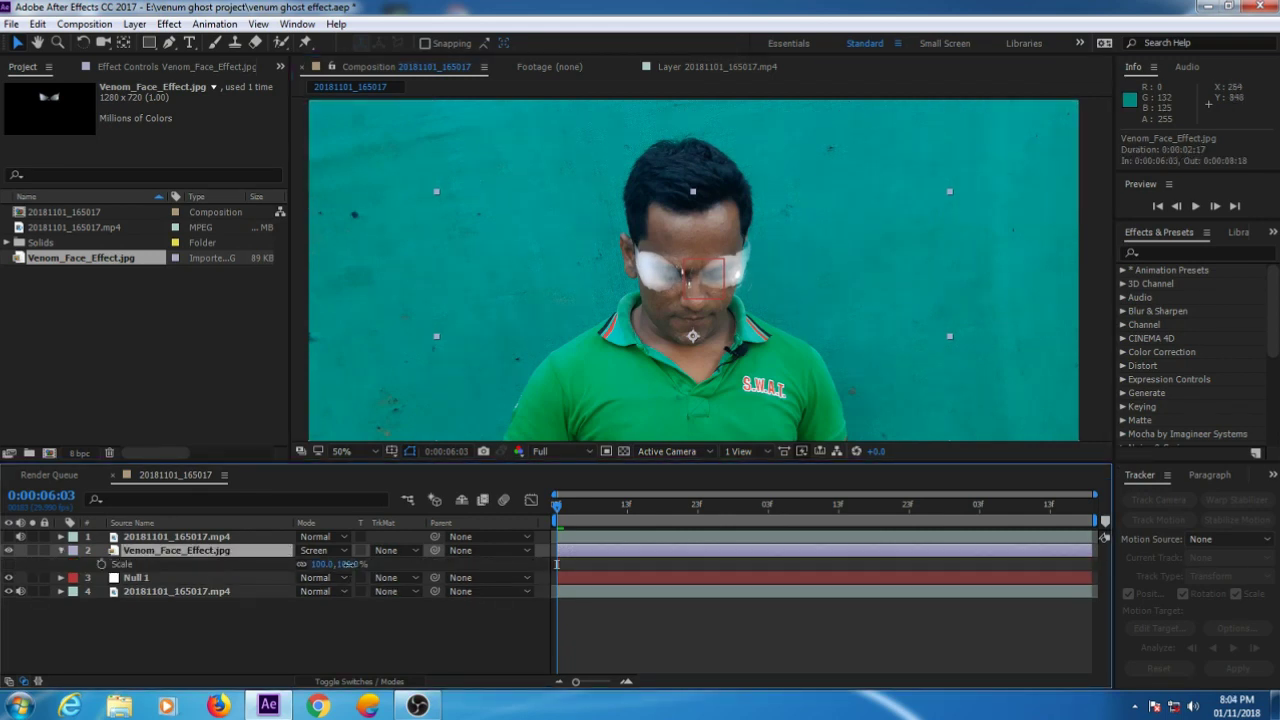
{"action": "left_click_drag", "start_coordinate": [355, 564], "coordinate": [326, 565]}
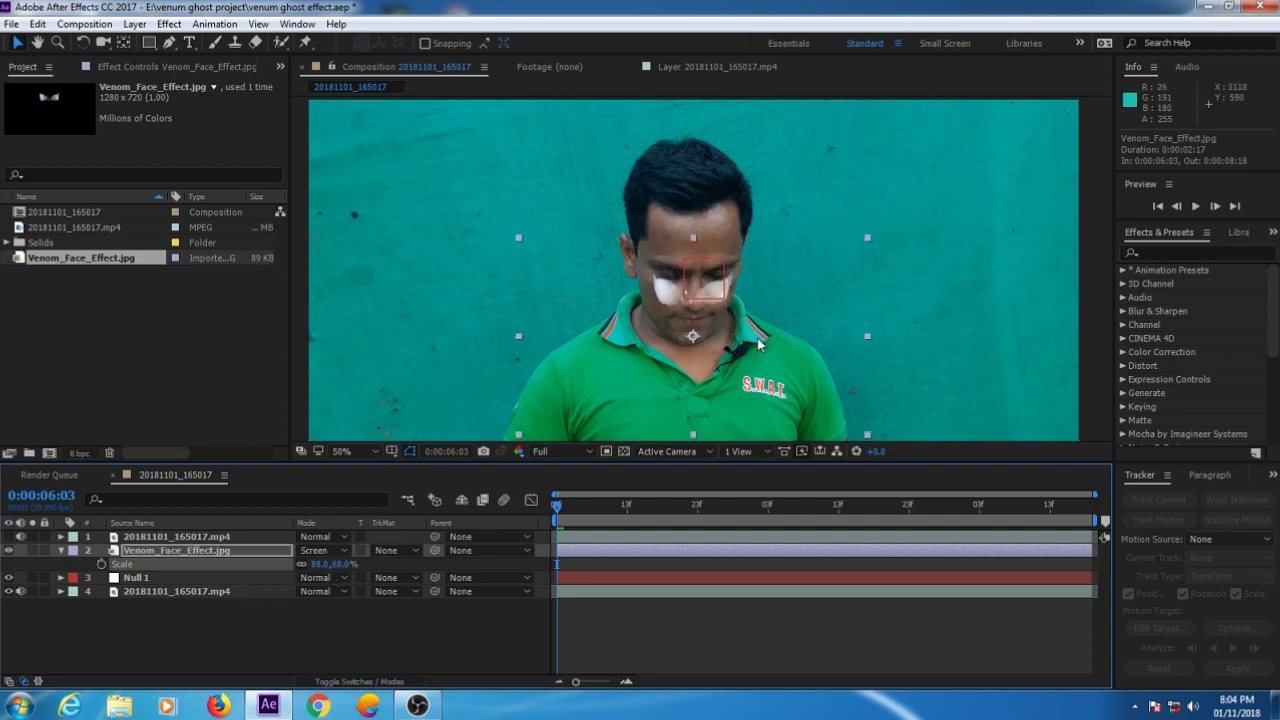
{"action": "left_click_drag", "start_coordinate": [752, 334], "coordinate": [756, 311]}
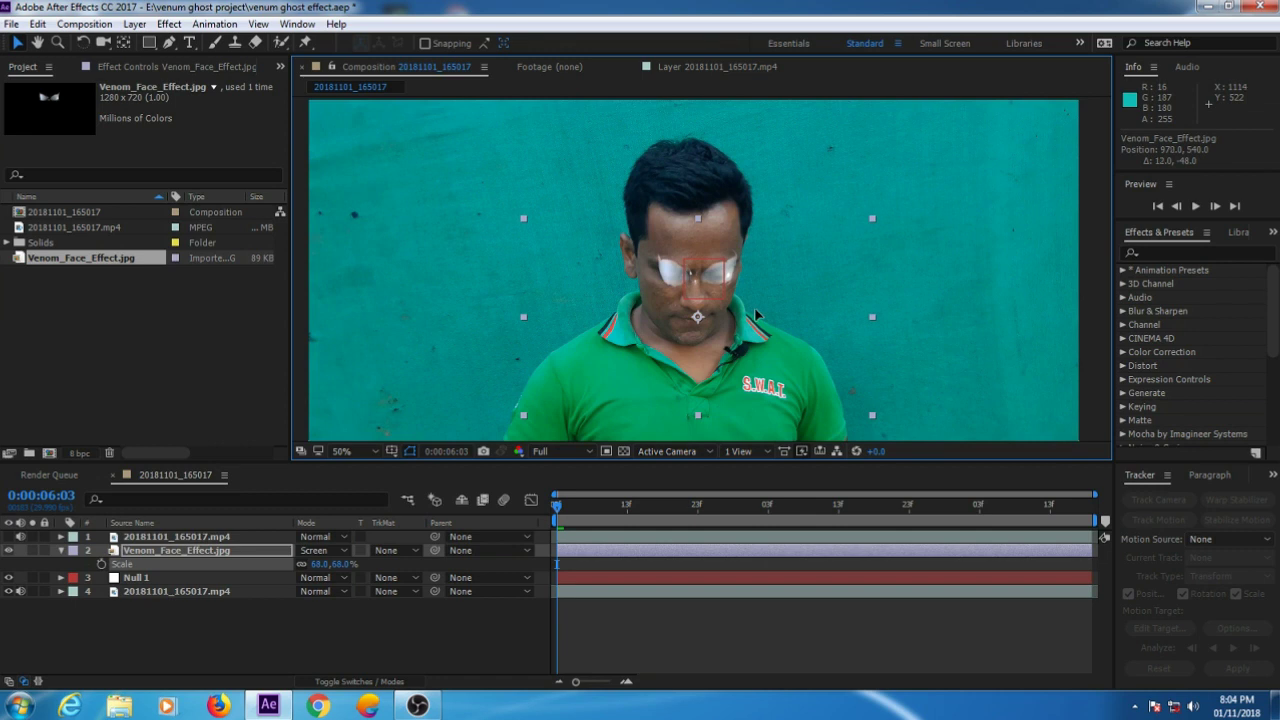
{"action": "left_click_drag", "start_coordinate": [755, 310], "coordinate": [754, 310]}
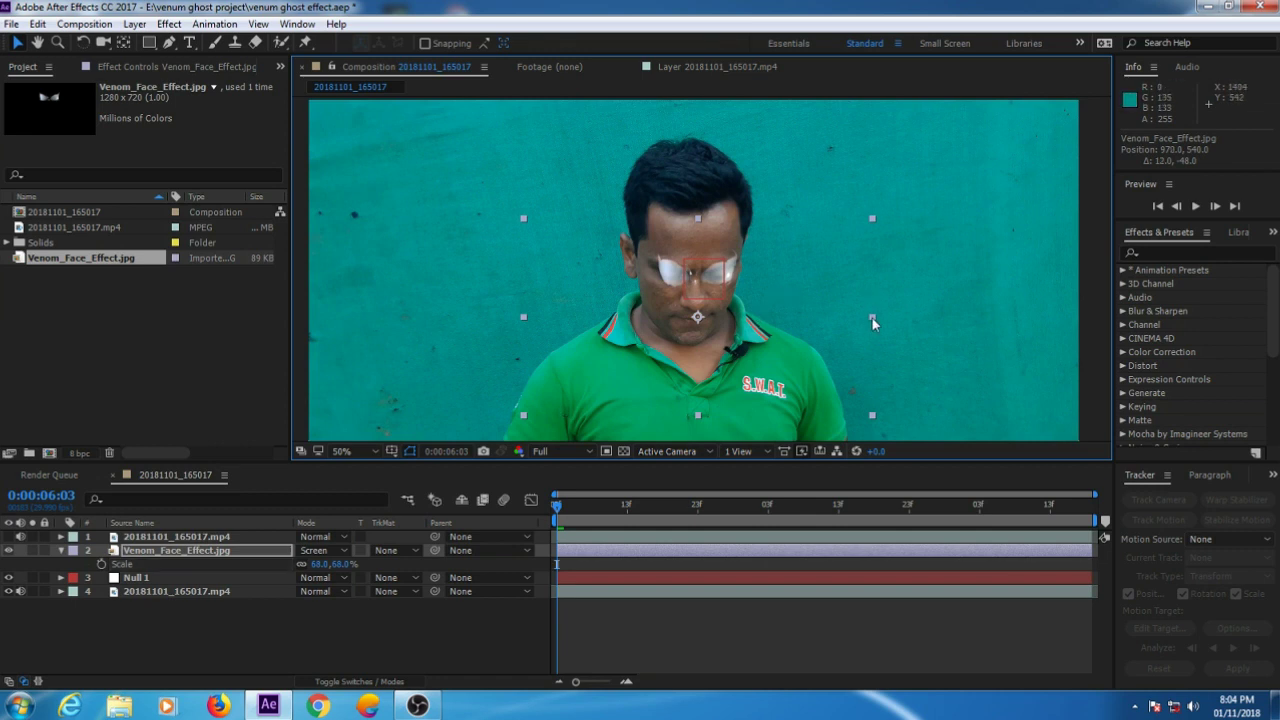
{"action": "left_click_drag", "start_coordinate": [872, 318], "coordinate": [486, 318]}
{"action": "left_click_drag", "start_coordinate": [776, 295], "coordinate": [775, 297]}
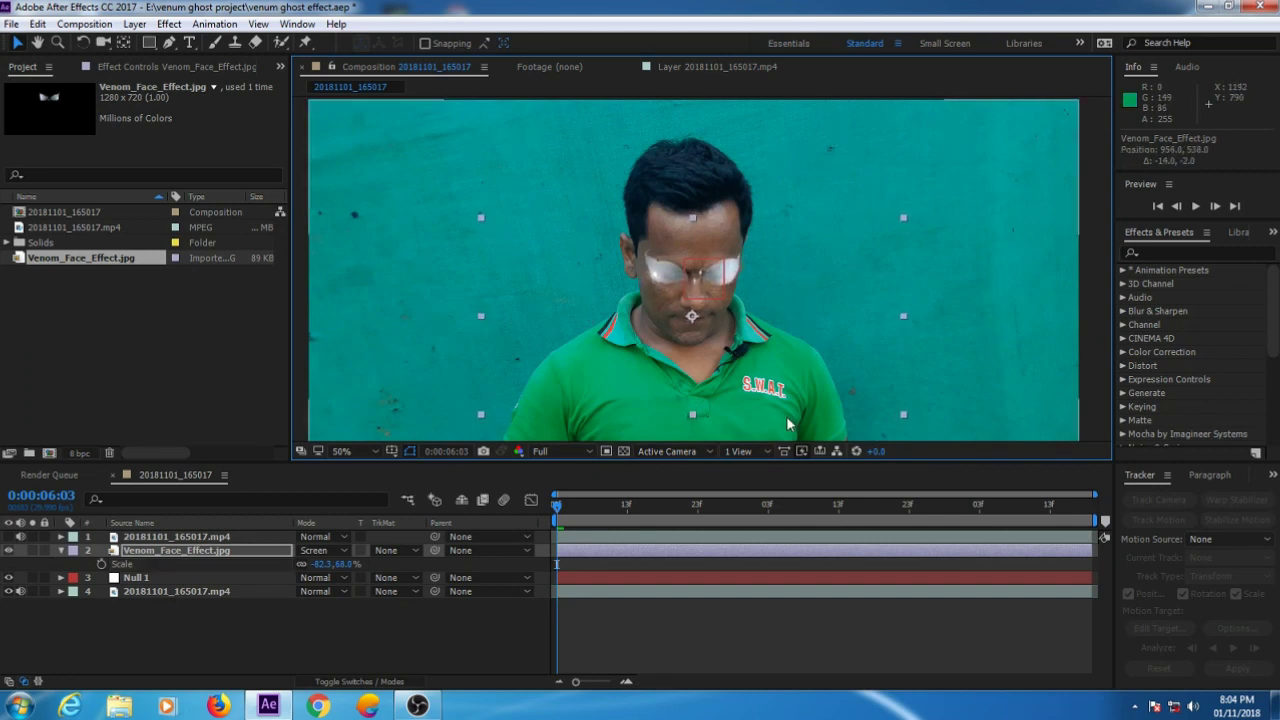
Step: Compare the eyes overlay hidden and shown, then parent it to Null 1
{"action": "left_click", "coordinate": [8, 543]}
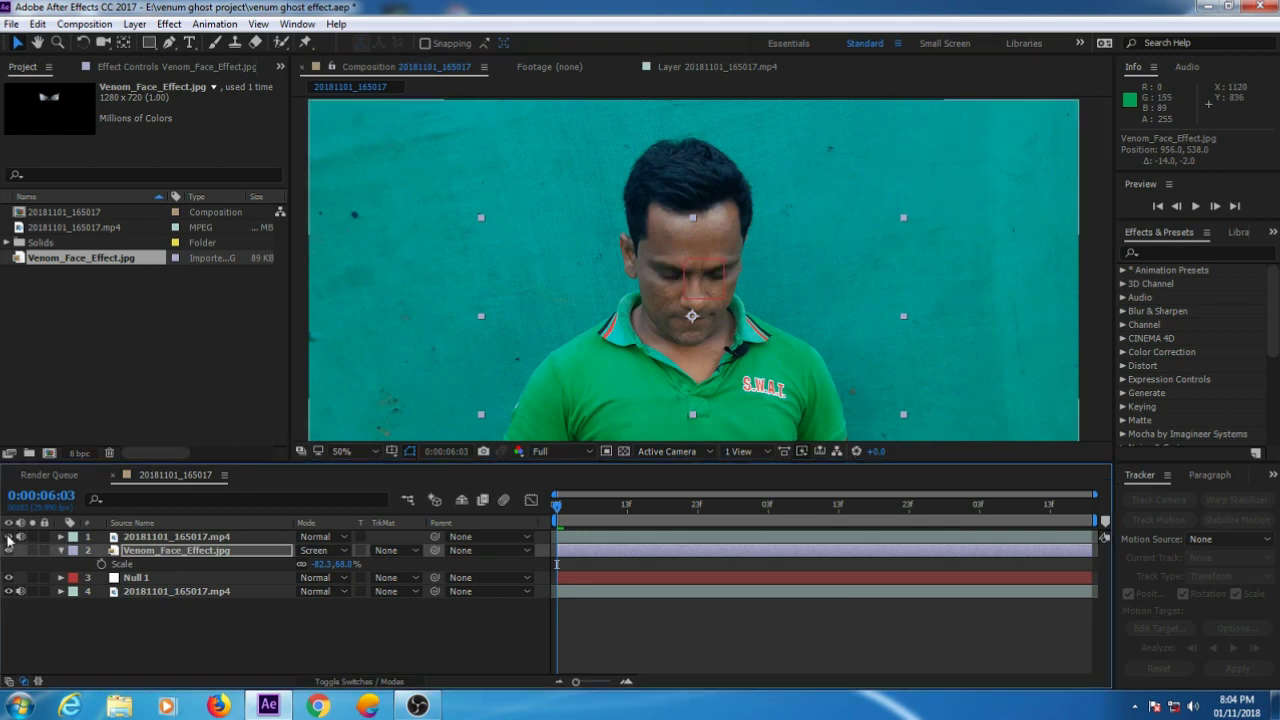
{"action": "left_click", "coordinate": [8, 543]}
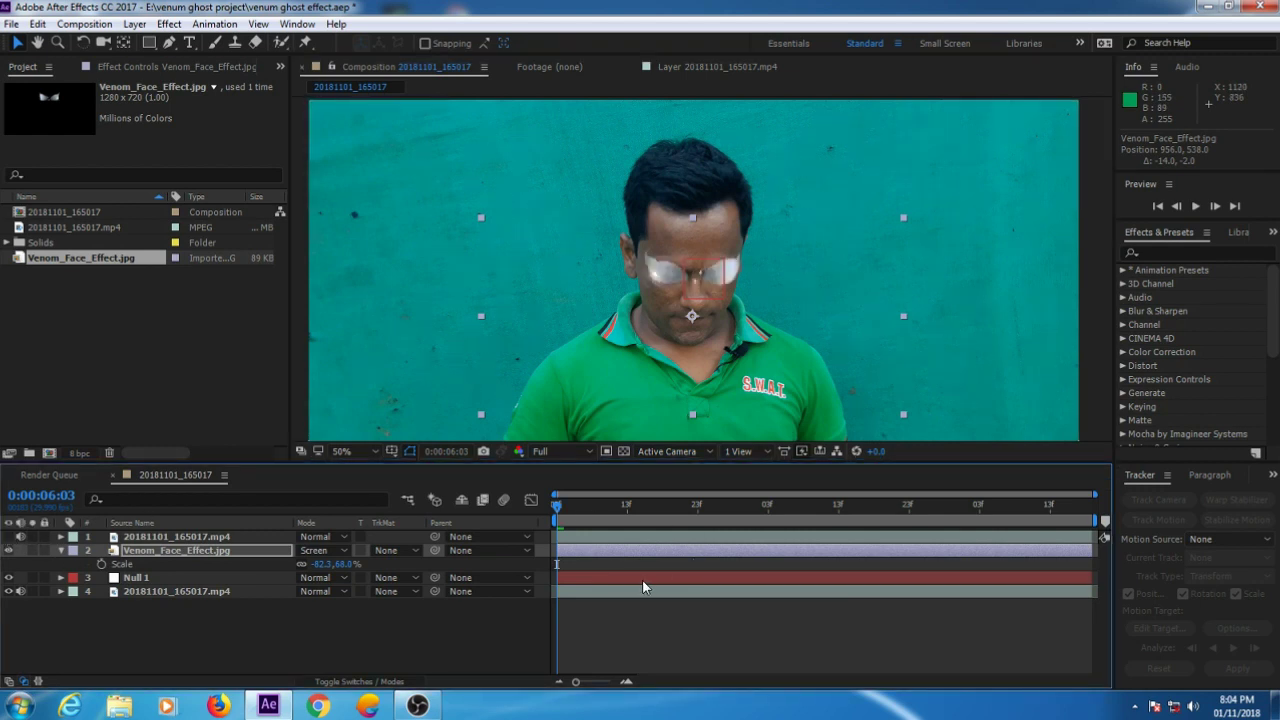
{"action": "left_click_drag", "start_coordinate": [435, 550], "coordinate": [396, 578]}
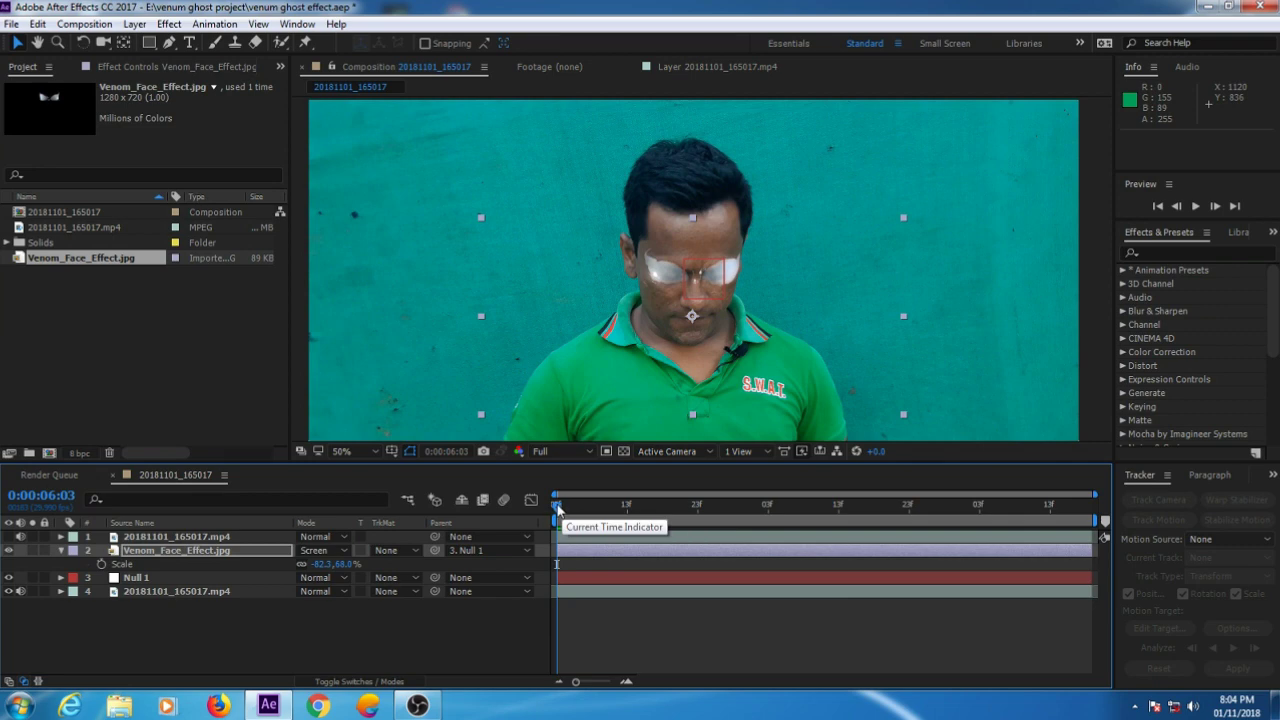
Step: On a later frame, unparent the eyes and resize them to -73.8, 60.9% over his eyes
{"action": "left_click_drag", "start_coordinate": [558, 510], "coordinate": [896, 566]}
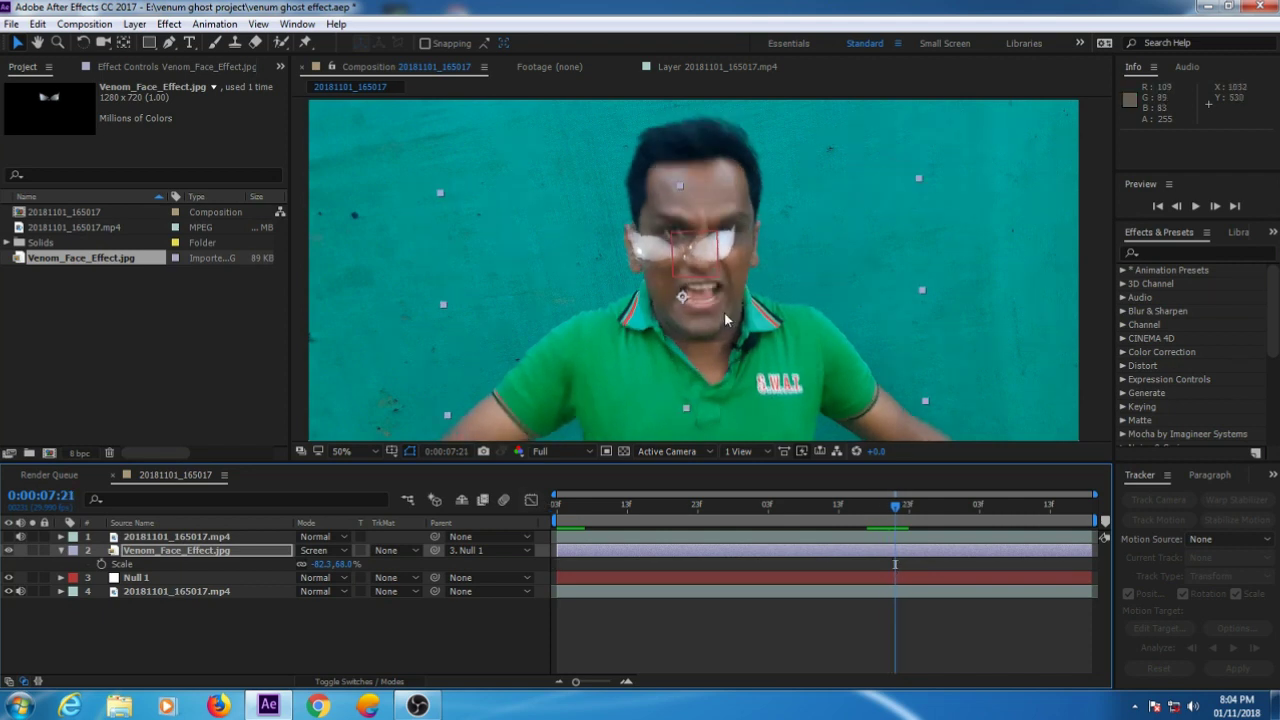
{"action": "left_click", "coordinate": [500, 551]}
{"action": "left_click", "coordinate": [500, 566]}
{"action": "left_click_drag", "start_coordinate": [726, 313], "coordinate": [745, 298]}
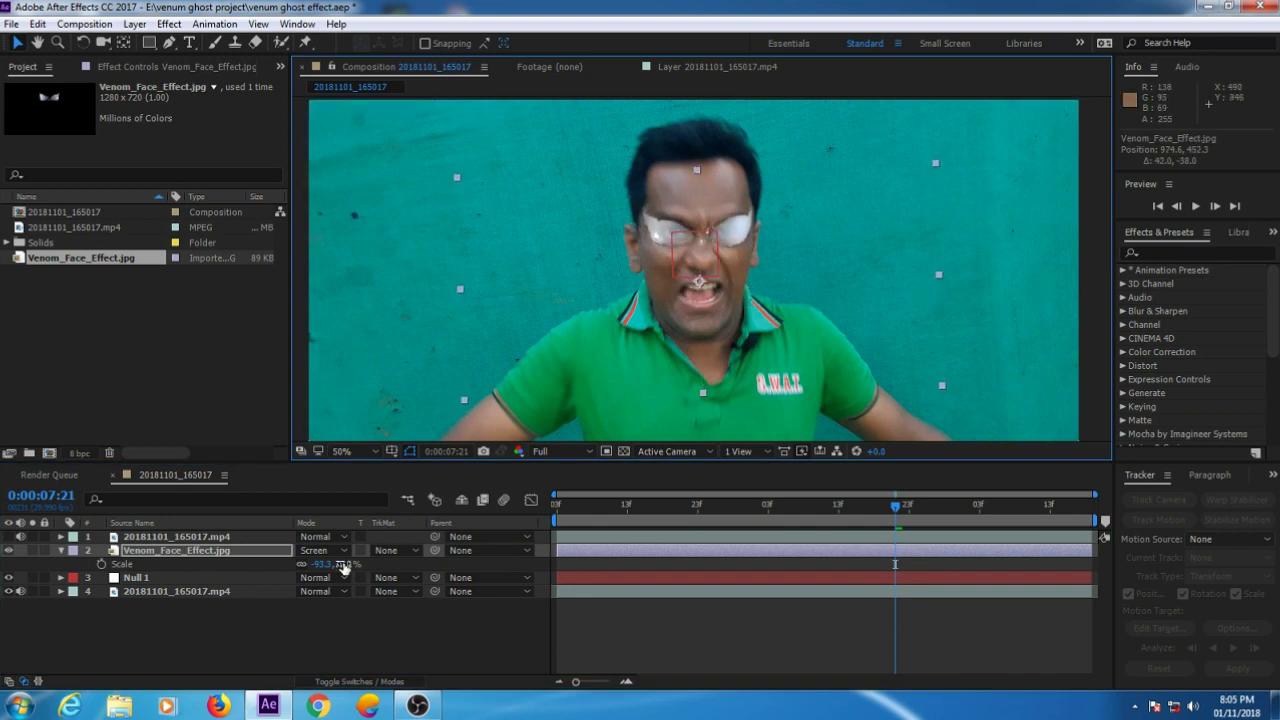
{"action": "left_click_drag", "start_coordinate": [343, 564], "coordinate": [350, 566]}
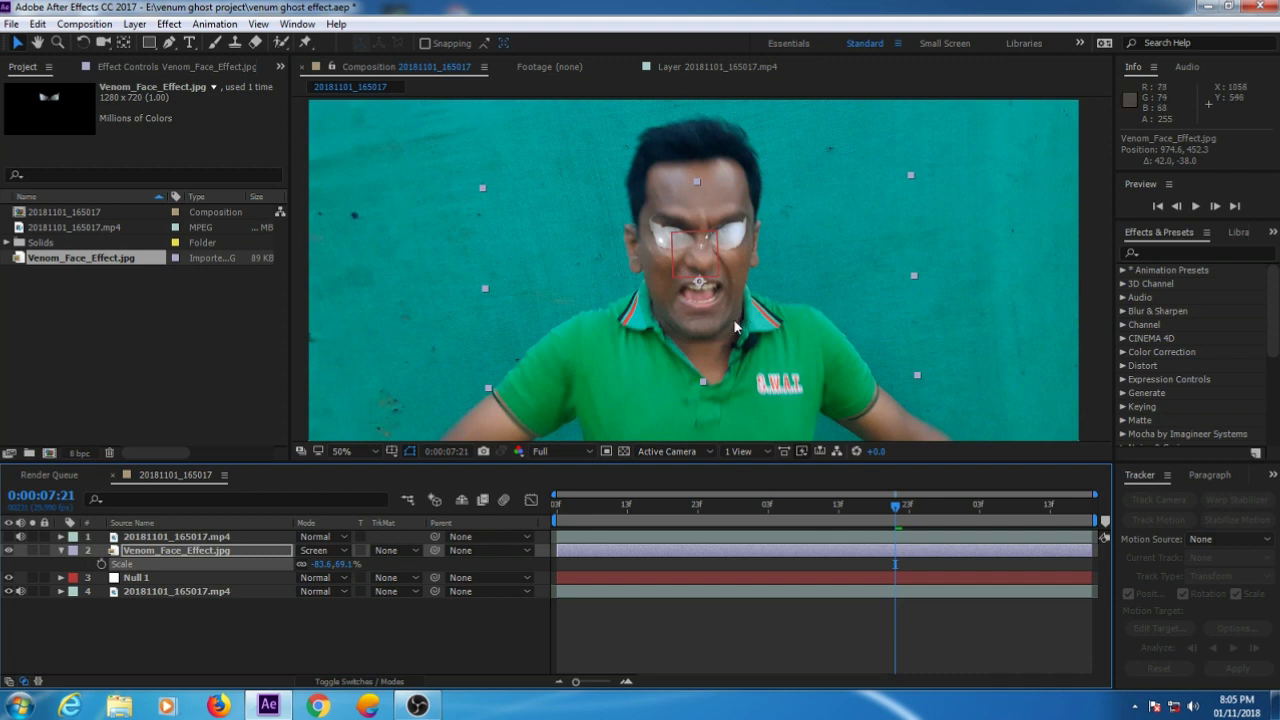
{"action": "left_click_drag", "start_coordinate": [740, 333], "coordinate": [735, 319]}
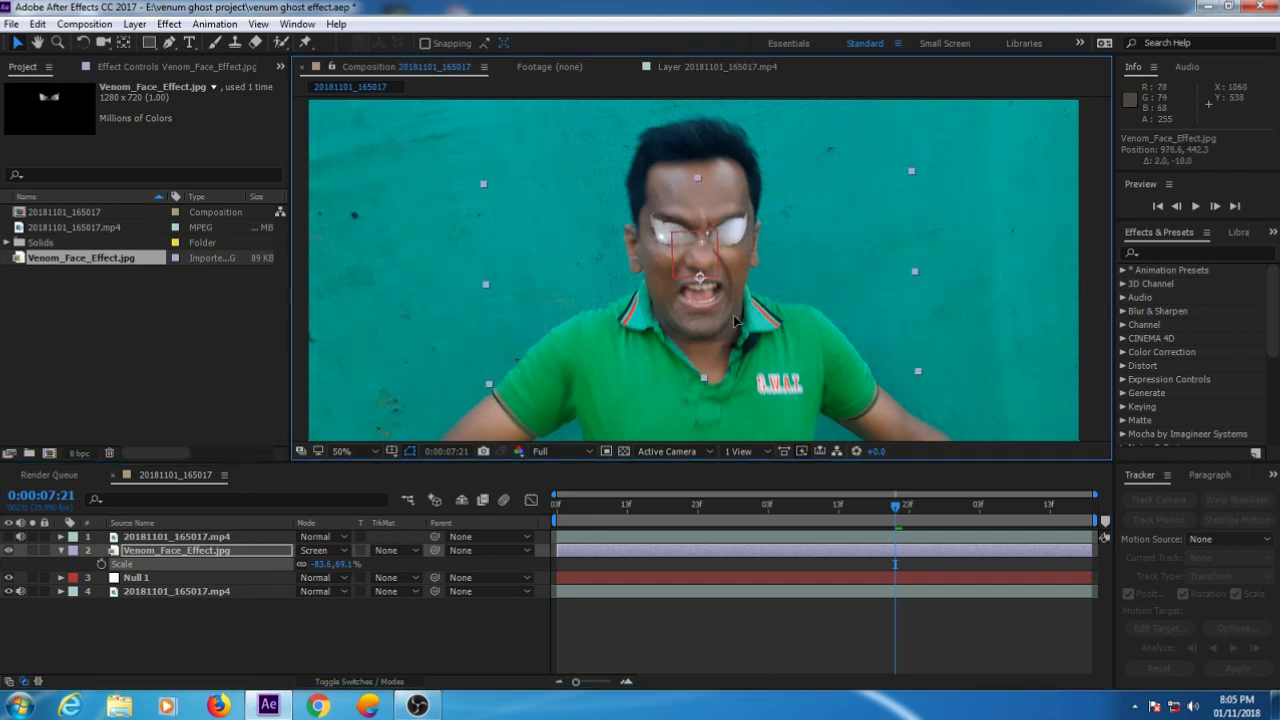
Step: Re-parent the eyes layer to Null 1 and scrub ahead to check tracking
{"action": "mouse_move", "coordinate": [897, 513]}
{"action": "left_mouse_down"}
{"action": "mouse_move", "coordinate": [918, 521]}
{"action": "mouse_move", "coordinate": [897, 521]}
{"action": "left_mouse_up"}
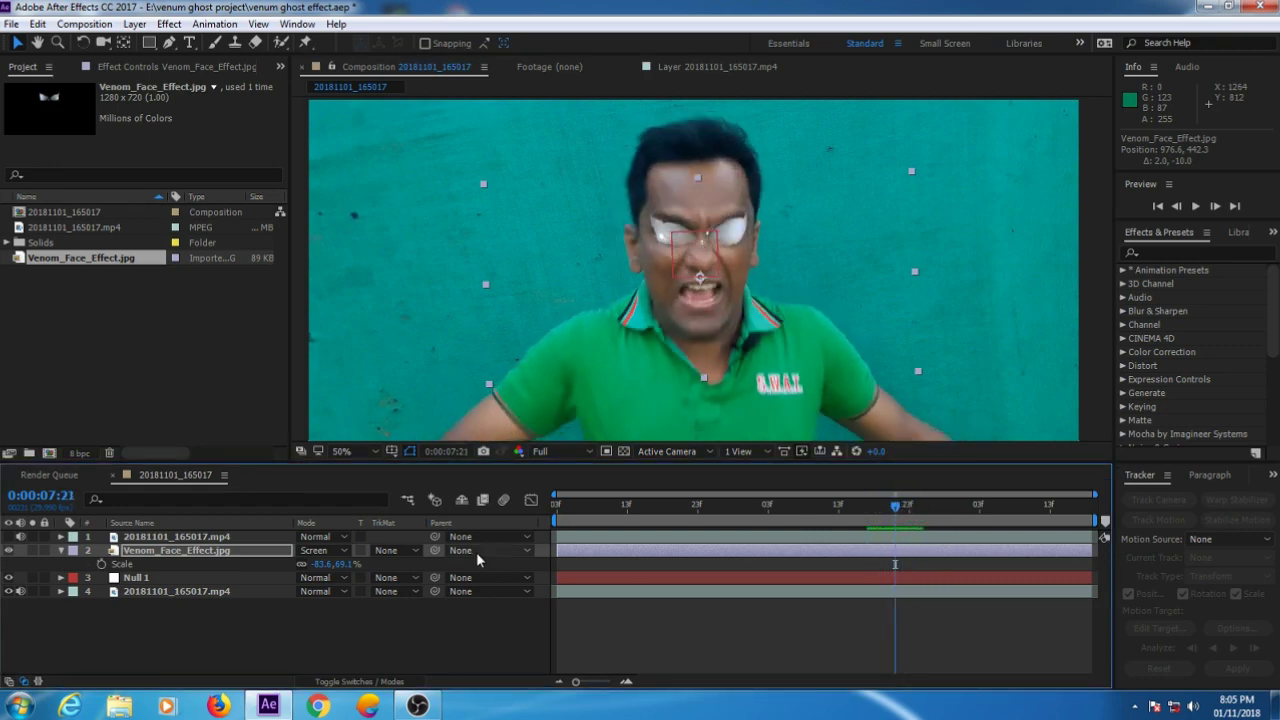
{"action": "left_click", "coordinate": [501, 555]}
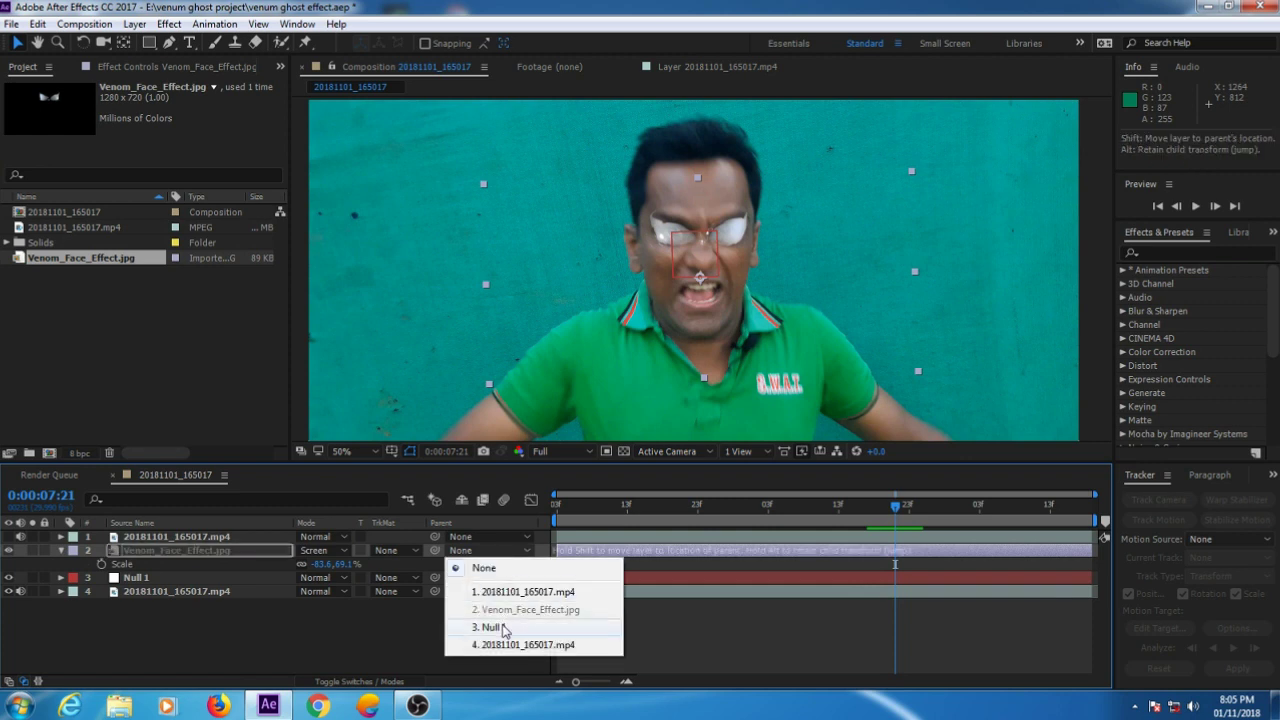
{"action": "left_click", "coordinate": [504, 627]}
{"action": "mouse_move", "coordinate": [898, 509]}
{"action": "left_mouse_down"}
{"action": "mouse_move", "coordinate": [985, 521]}
{"action": "mouse_move", "coordinate": [679, 549]}
{"action": "mouse_move", "coordinate": [531, 542]}
{"action": "mouse_move", "coordinate": [979, 563]}
{"action": "left_mouse_up"}
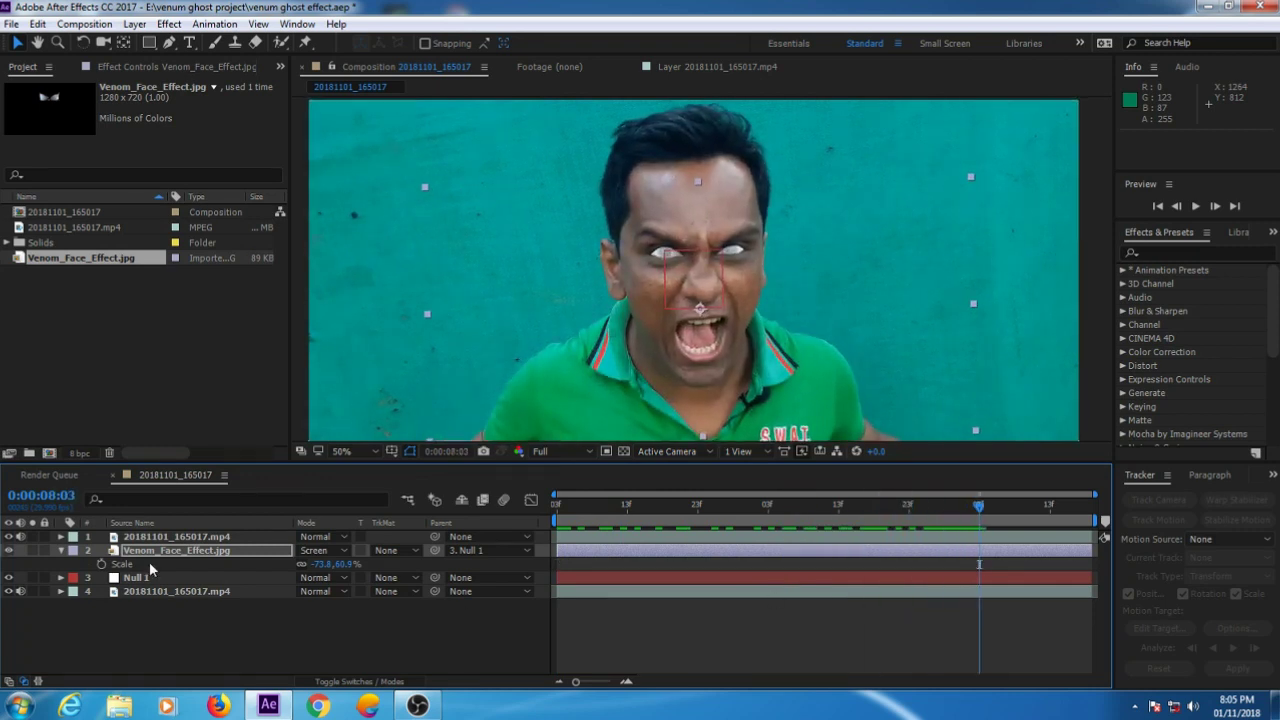
Step: Hide the bottom video layer, scrub back, and preview the tracked Venom eyes
{"action": "left_click", "coordinate": [9, 591]}
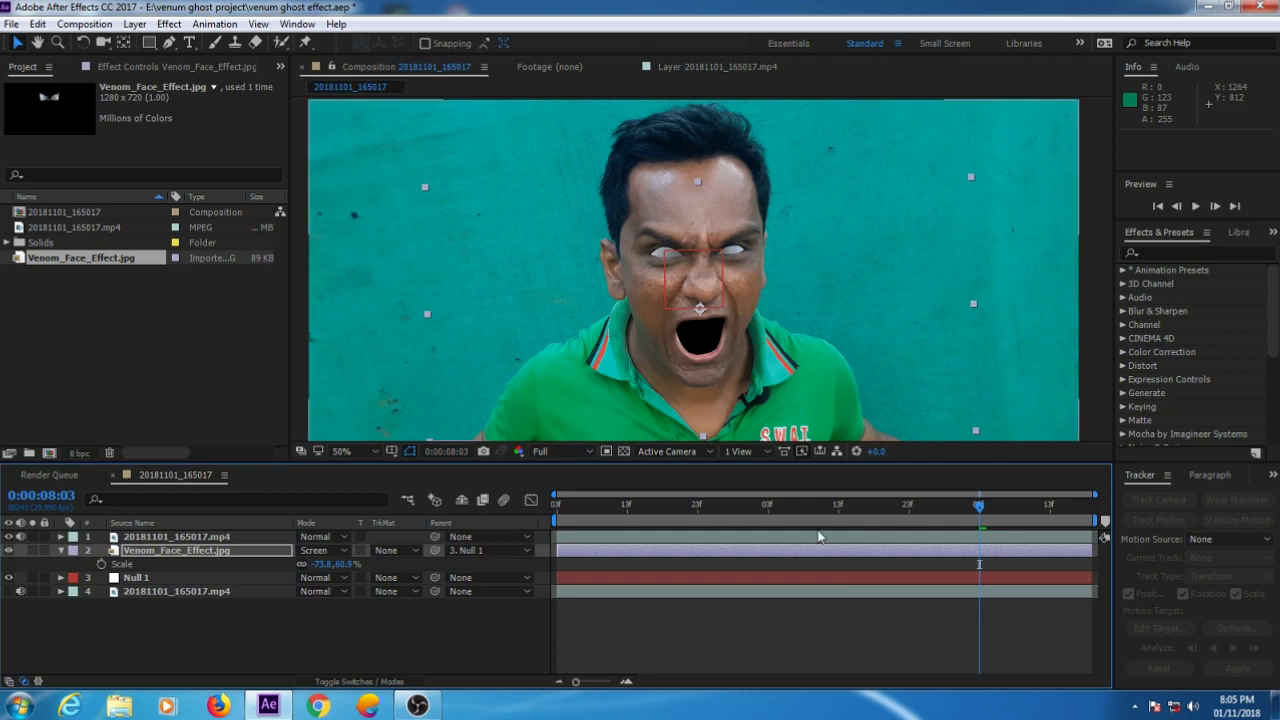
{"action": "left_click_drag", "start_coordinate": [979, 506], "coordinate": [931, 512]}
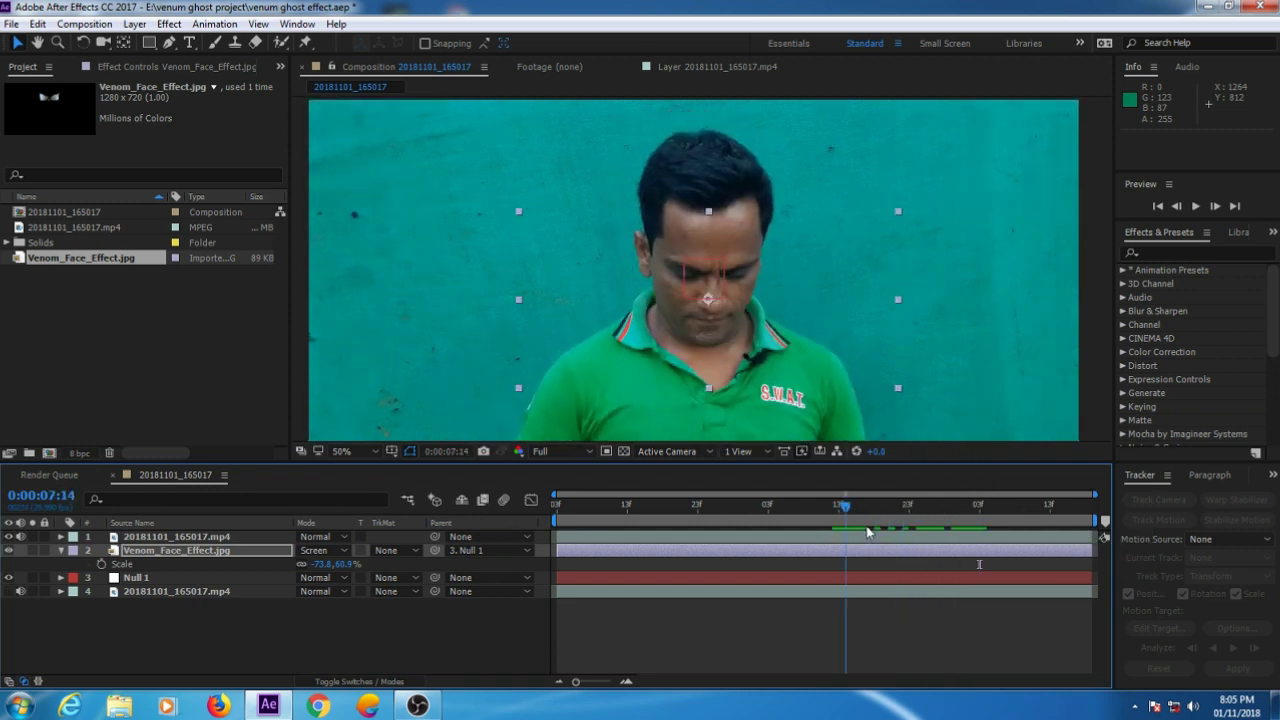
{"action": "key", "text": "space"}
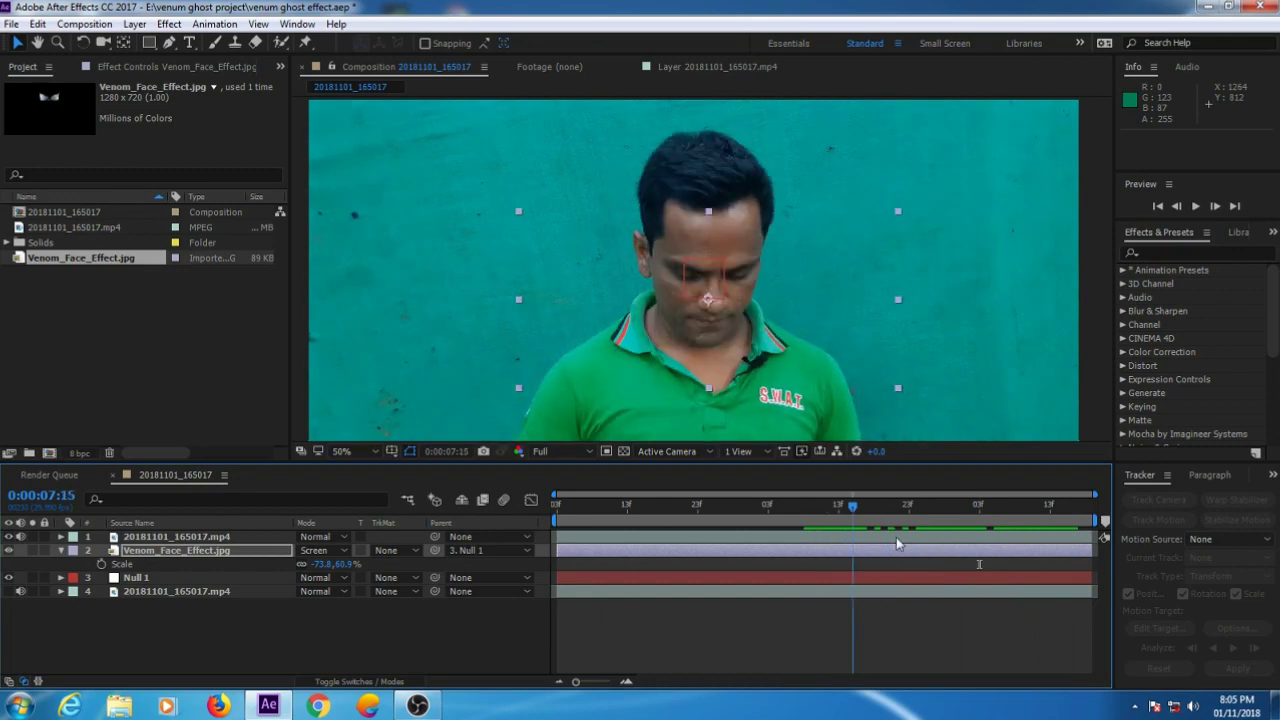
{"action": "key", "text": "space"}
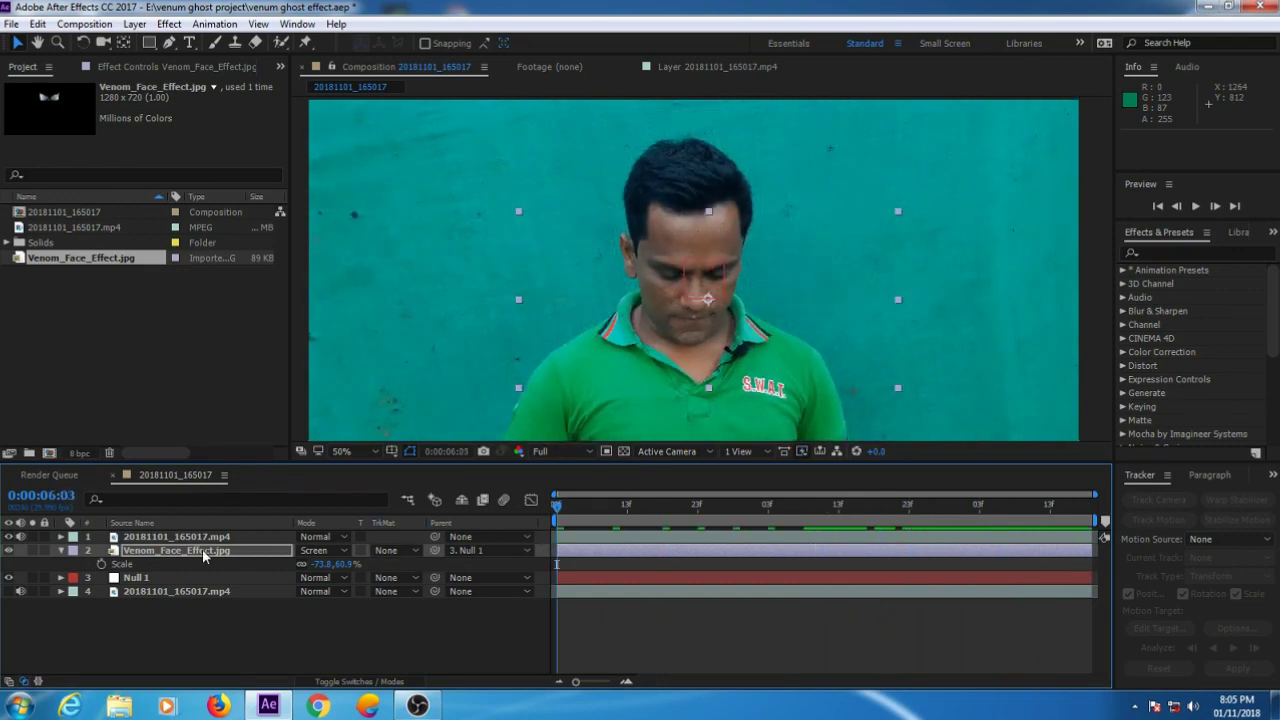
Step: Collapse the eyes' Scale, then import Venom_Face_Effect 1.jpg into the timeline as layer 2
{"action": "key", "text": "s"}
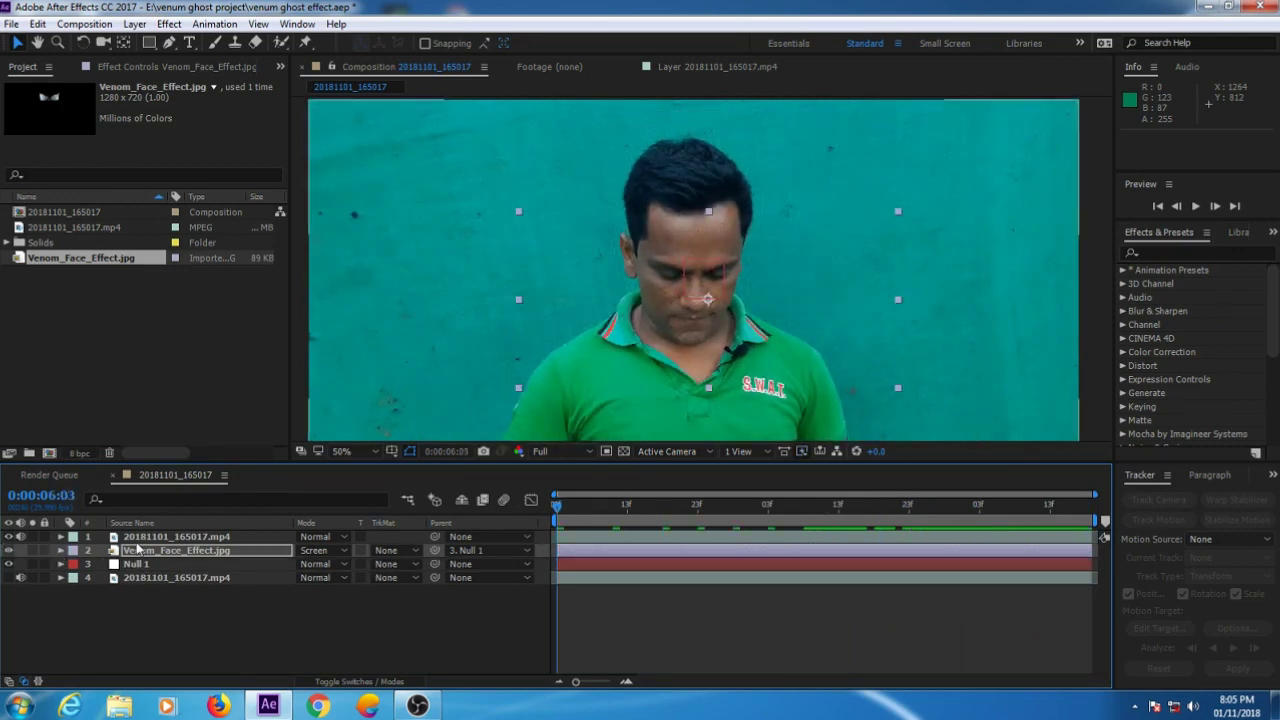
{"action": "double_click", "coordinate": [64, 308]}
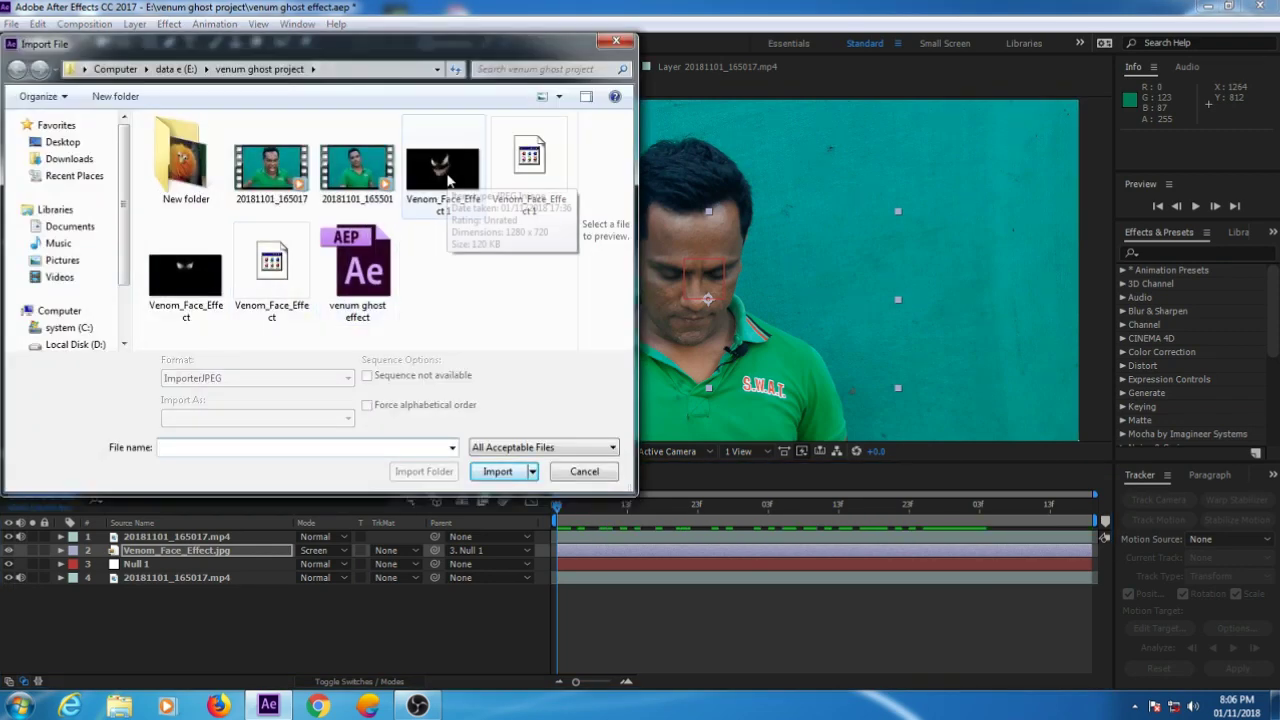
{"action": "double_click", "coordinate": [447, 176]}
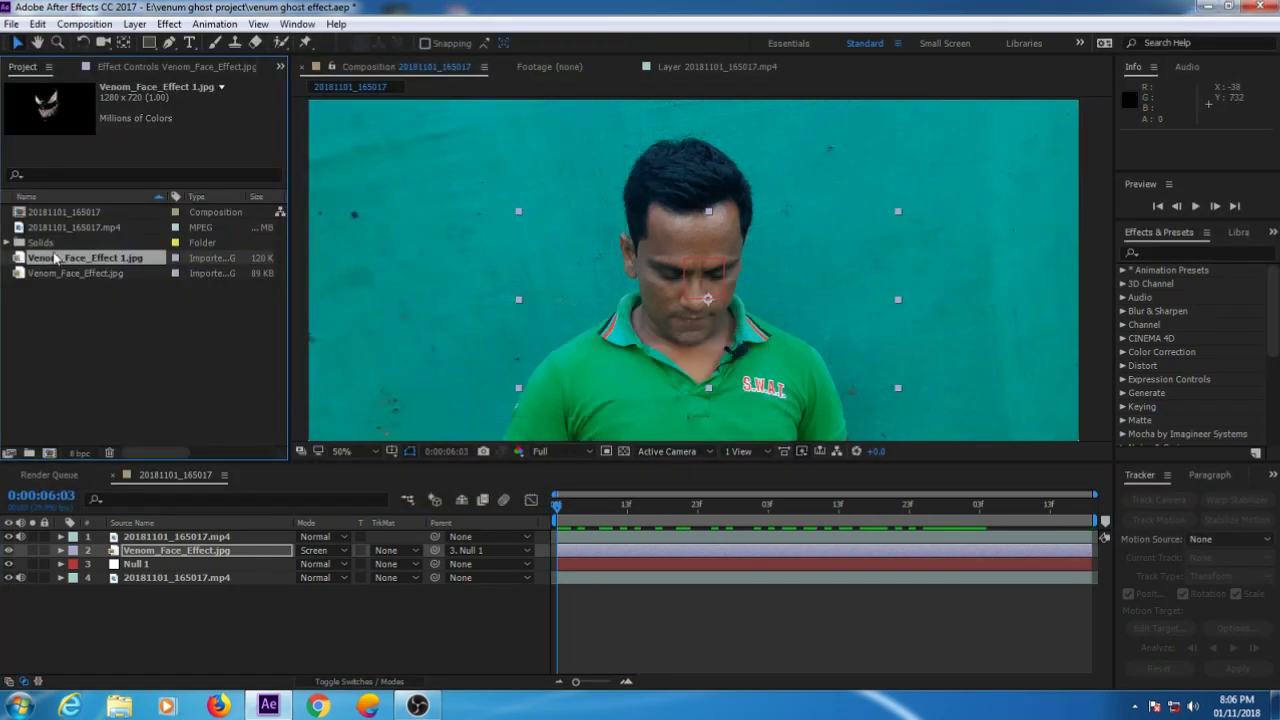
{"action": "left_click_drag", "start_coordinate": [57, 258], "coordinate": [97, 551]}
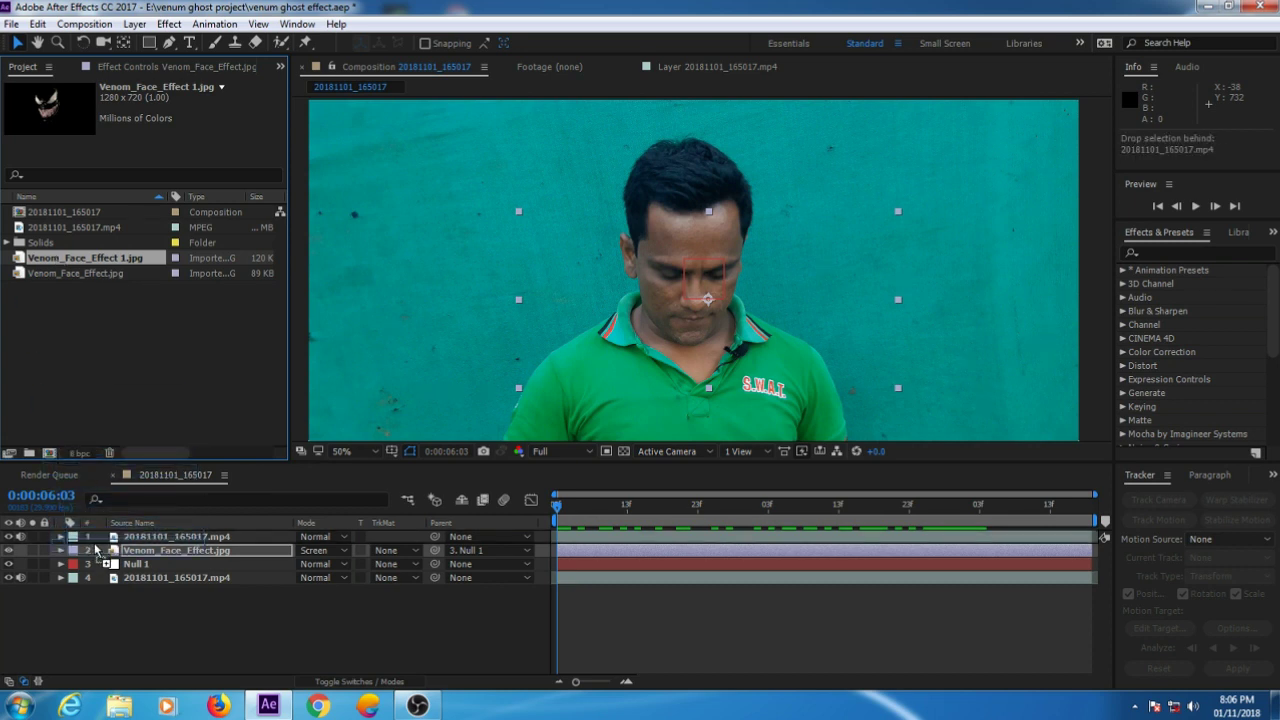
{"action": "left_click_drag", "start_coordinate": [97, 551], "coordinate": [96, 550]}
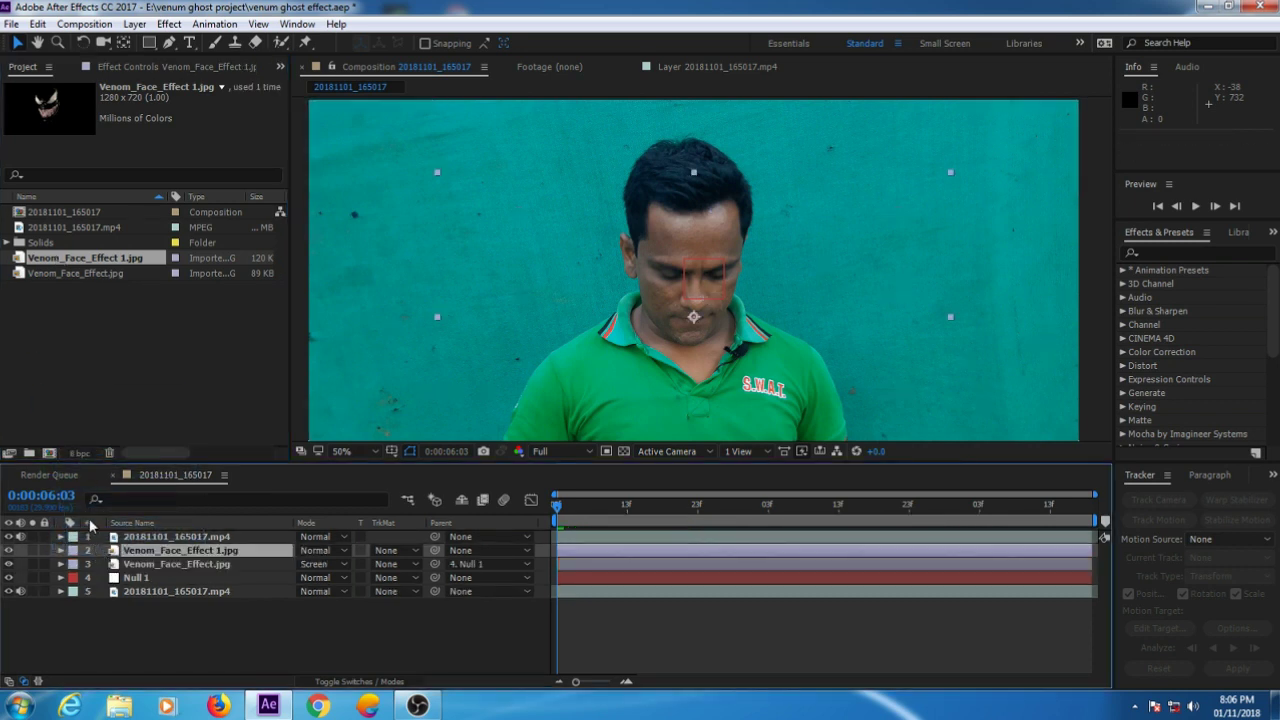
Step: Hide the top video layer, move the Venom image up over the face, and flip it horizontally
{"action": "left_click", "coordinate": [9, 537]}
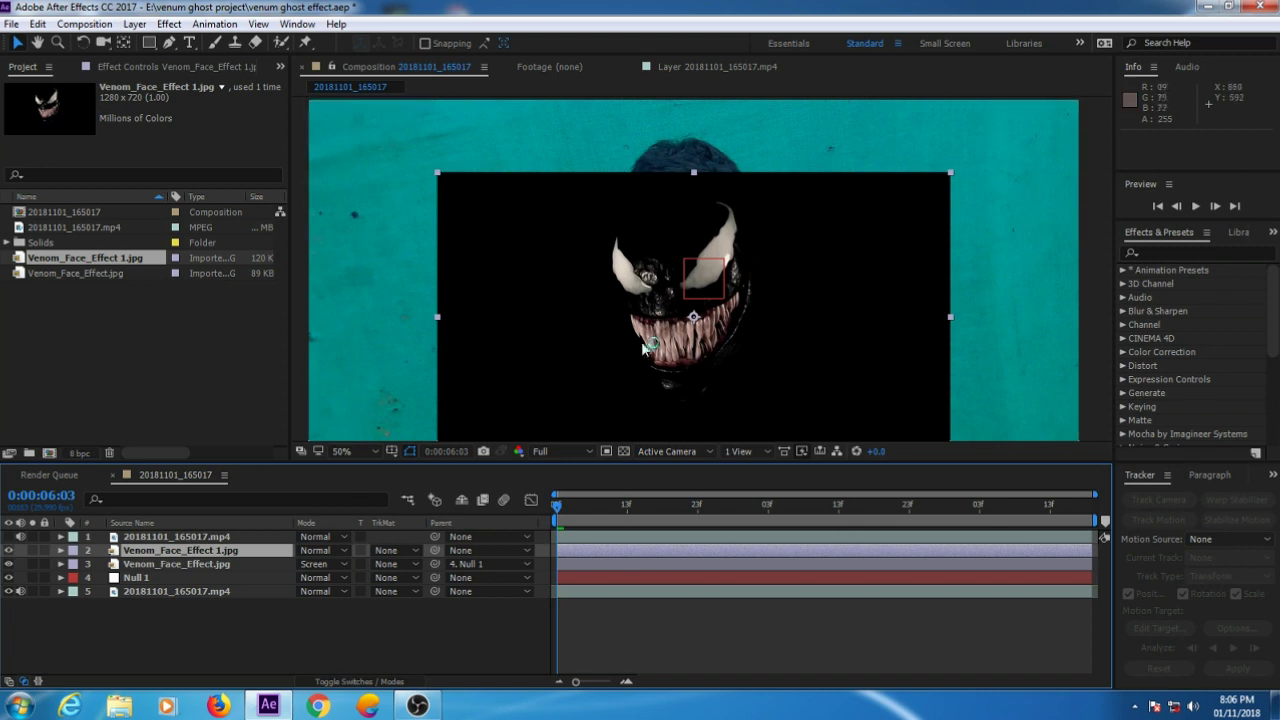
{"action": "left_click_drag", "start_coordinate": [727, 384], "coordinate": [716, 343]}
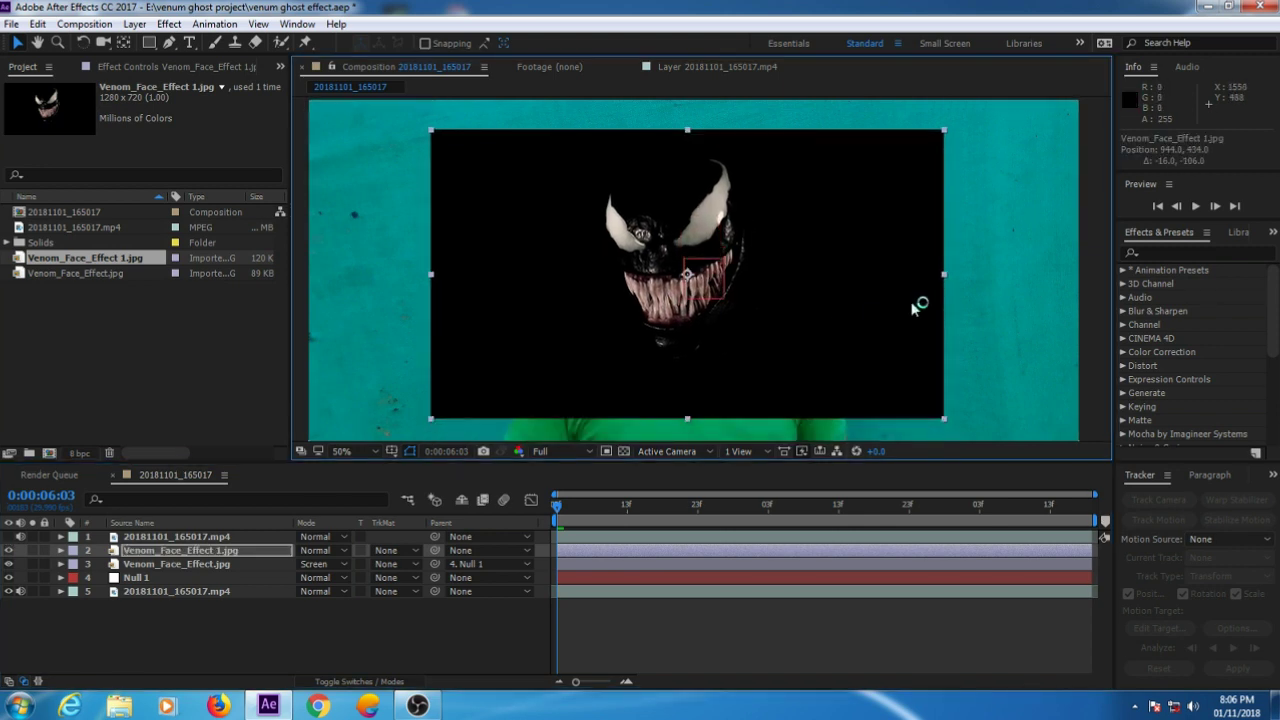
{"action": "left_click_drag", "start_coordinate": [947, 277], "coordinate": [437, 292]}
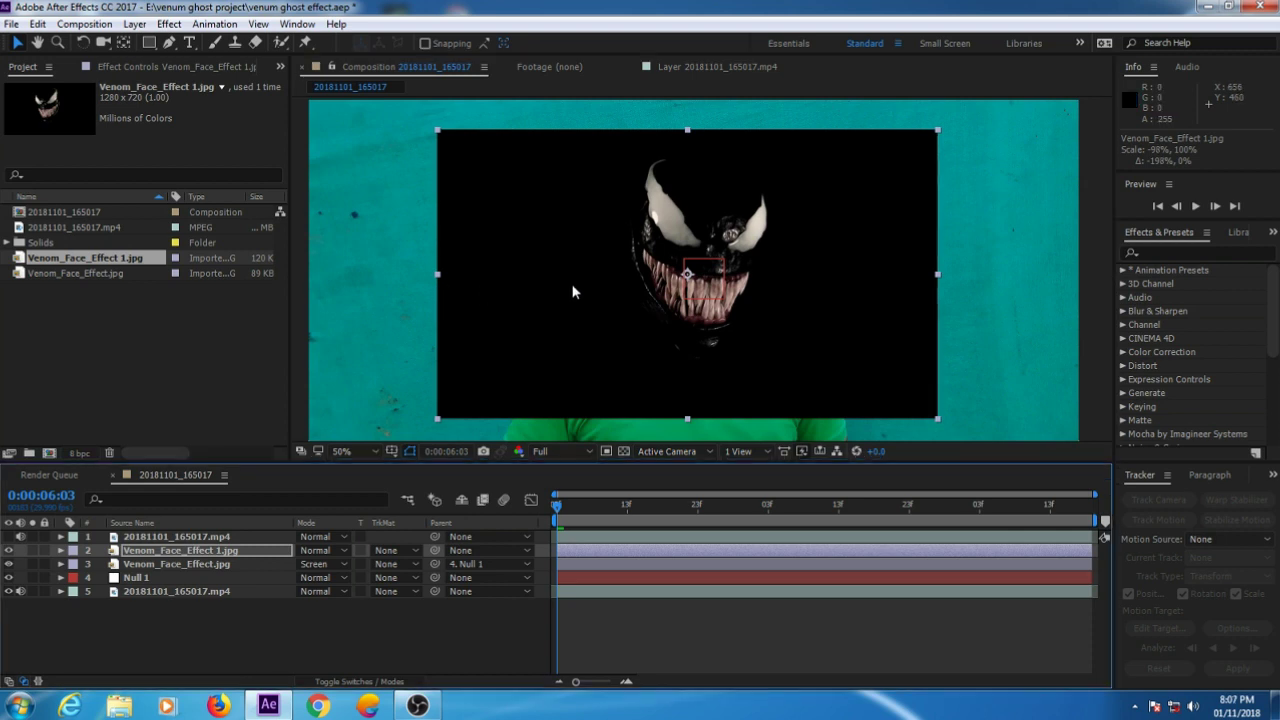
Step: Draw a closed 13-point Pen mask around Venom's fanged mouth and teeth
{"action": "left_click", "coordinate": [168, 42]}
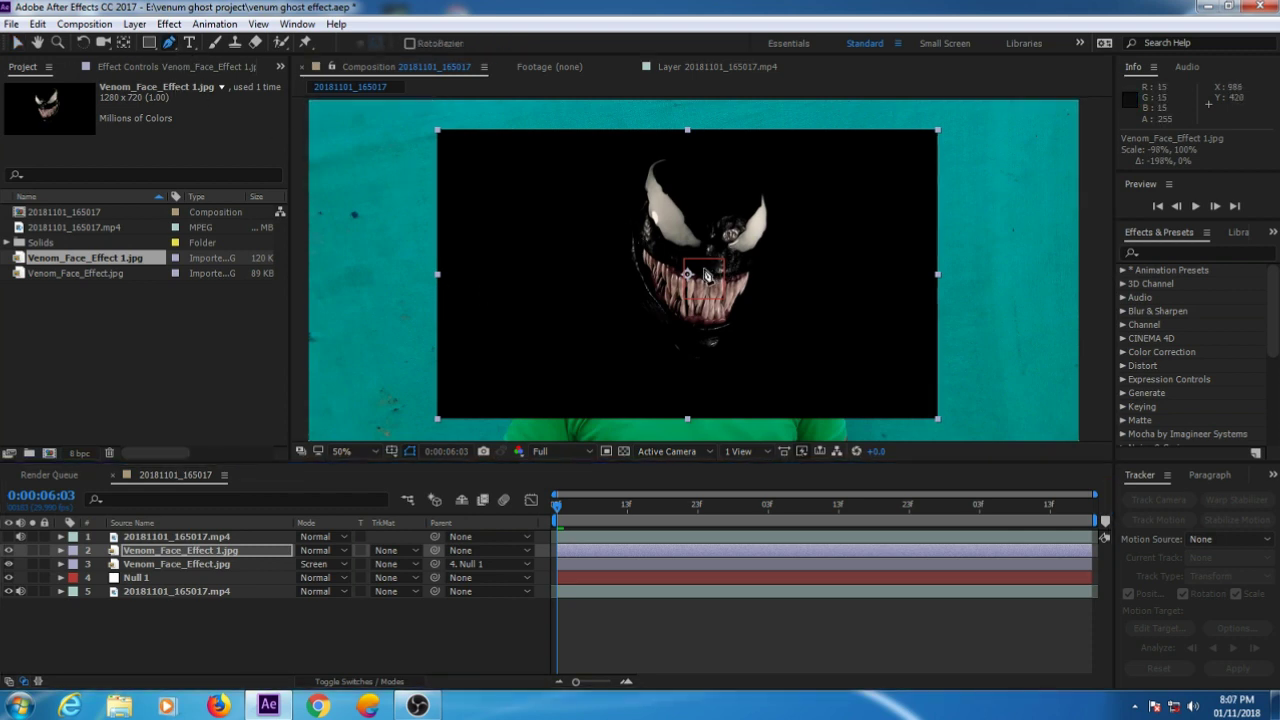
{"action": "left_click", "coordinate": [701, 266]}
{"action": "left_click", "coordinate": [734, 266]}
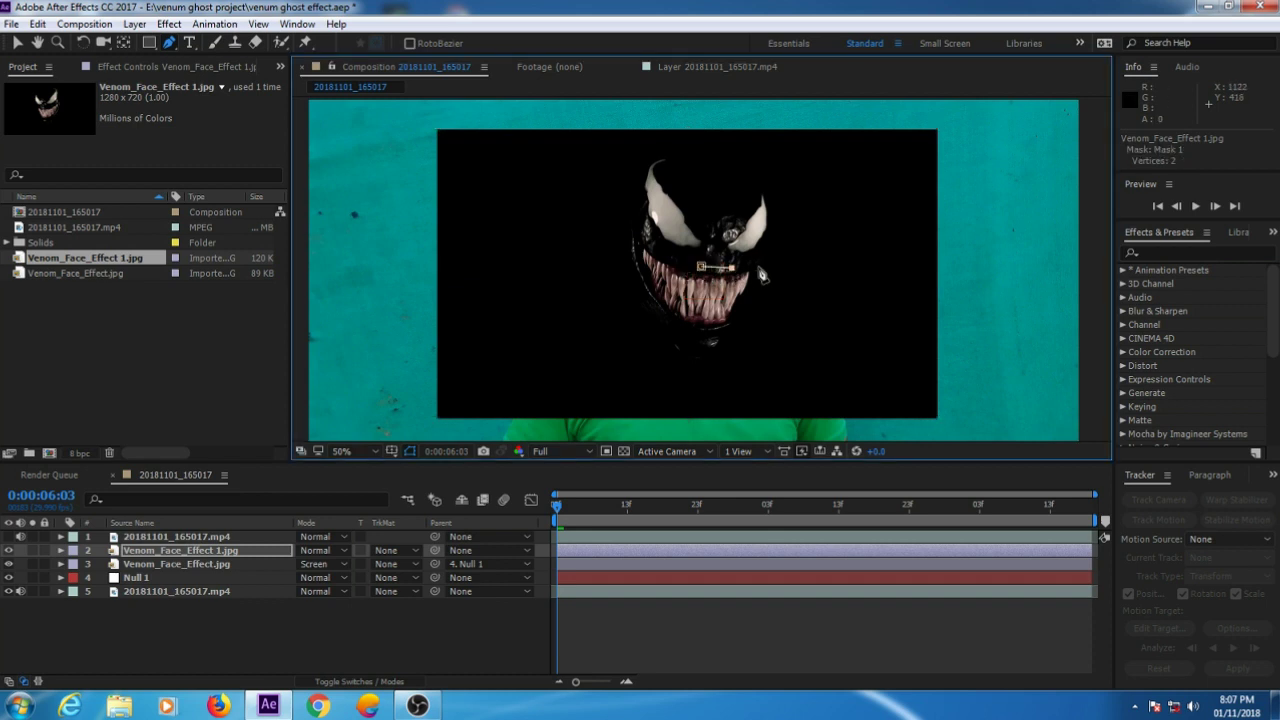
{"action": "left_click", "coordinate": [756, 260]}
{"action": "left_click", "coordinate": [759, 288]}
{"action": "left_click", "coordinate": [738, 331]}
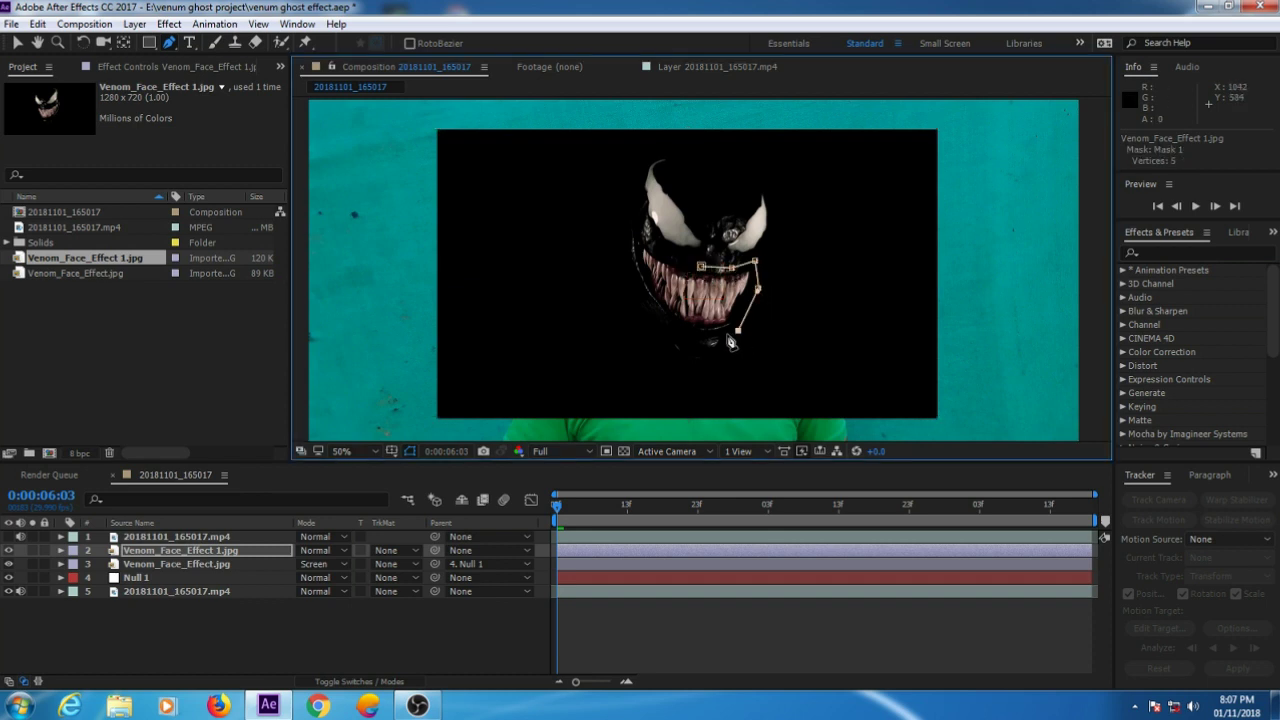
{"action": "left_click", "coordinate": [713, 339]}
{"action": "left_click", "coordinate": [667, 326]}
{"action": "left_click", "coordinate": [632, 292]}
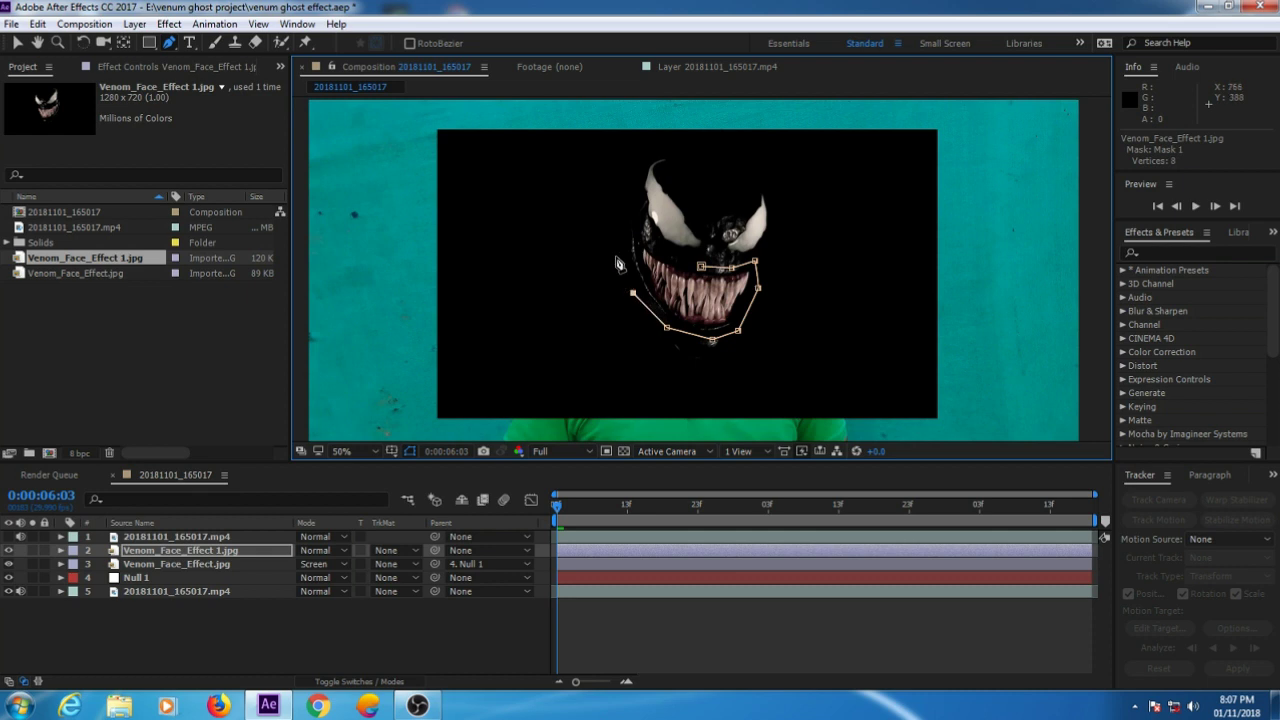
{"action": "left_click", "coordinate": [614, 254]}
{"action": "left_click", "coordinate": [614, 220]}
{"action": "left_click", "coordinate": [658, 251]}
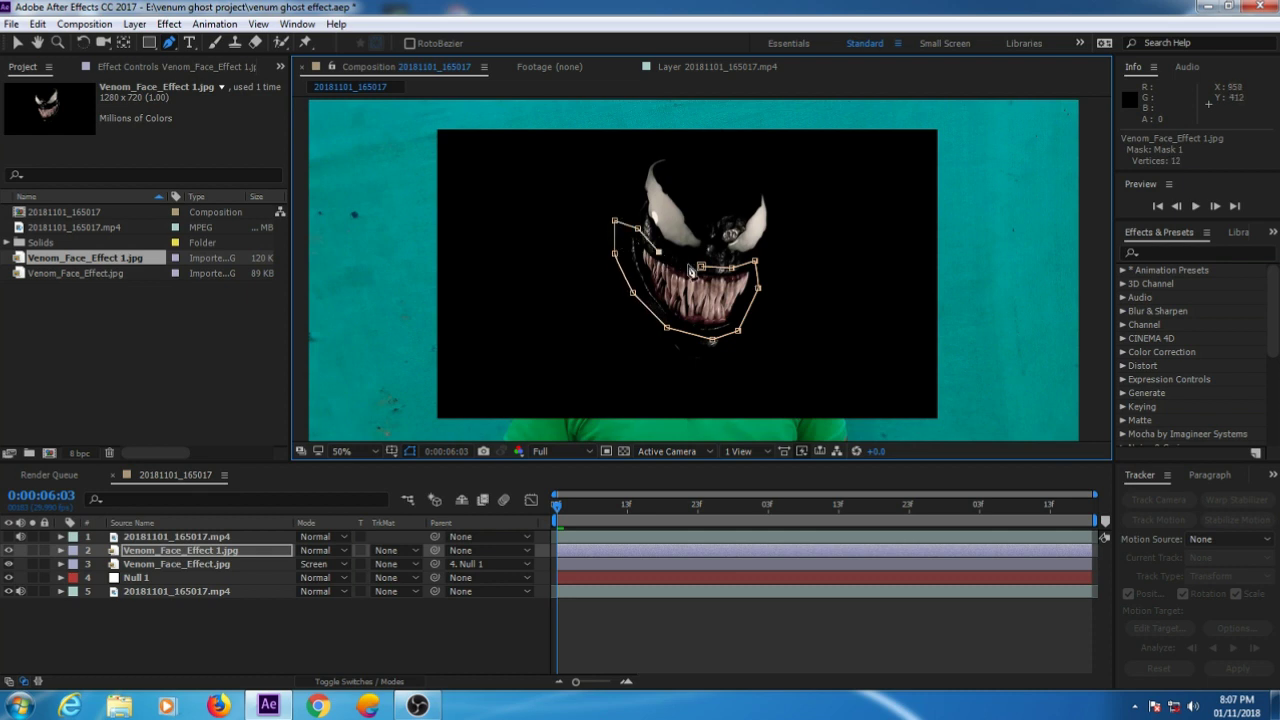
{"action": "left_click", "coordinate": [698, 266]}
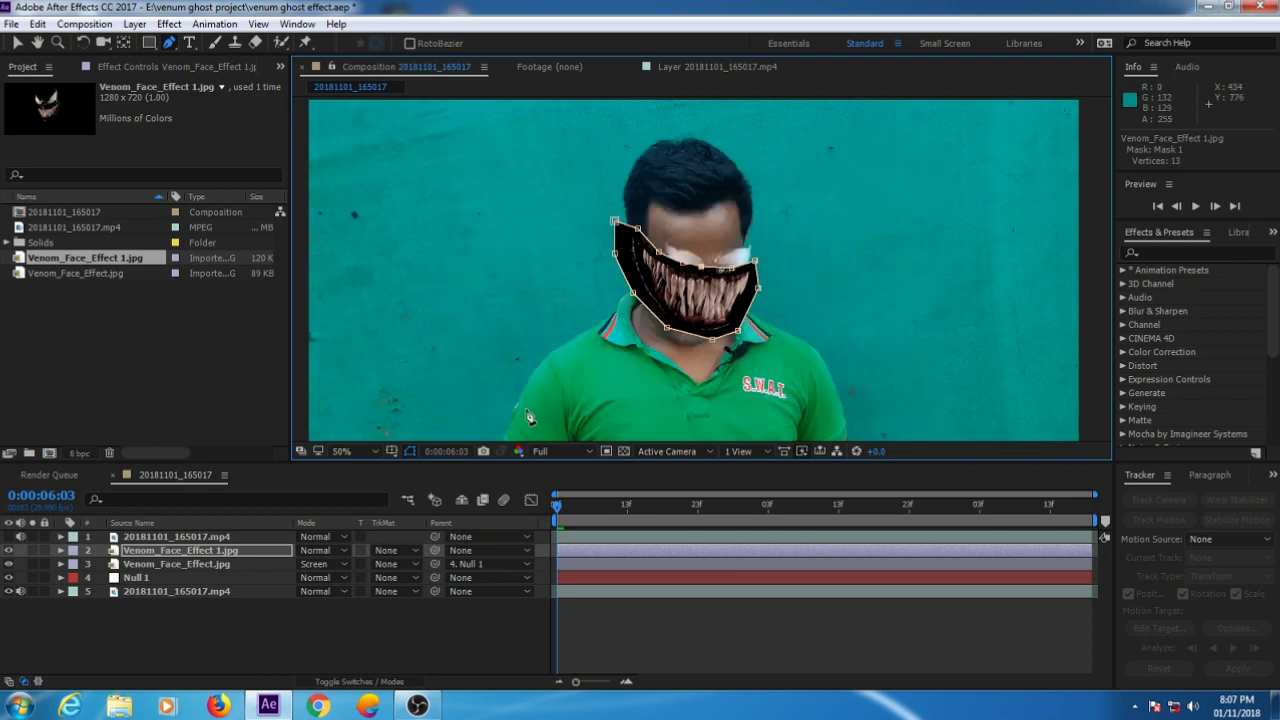
{"action": "left_click", "coordinate": [17, 42]}
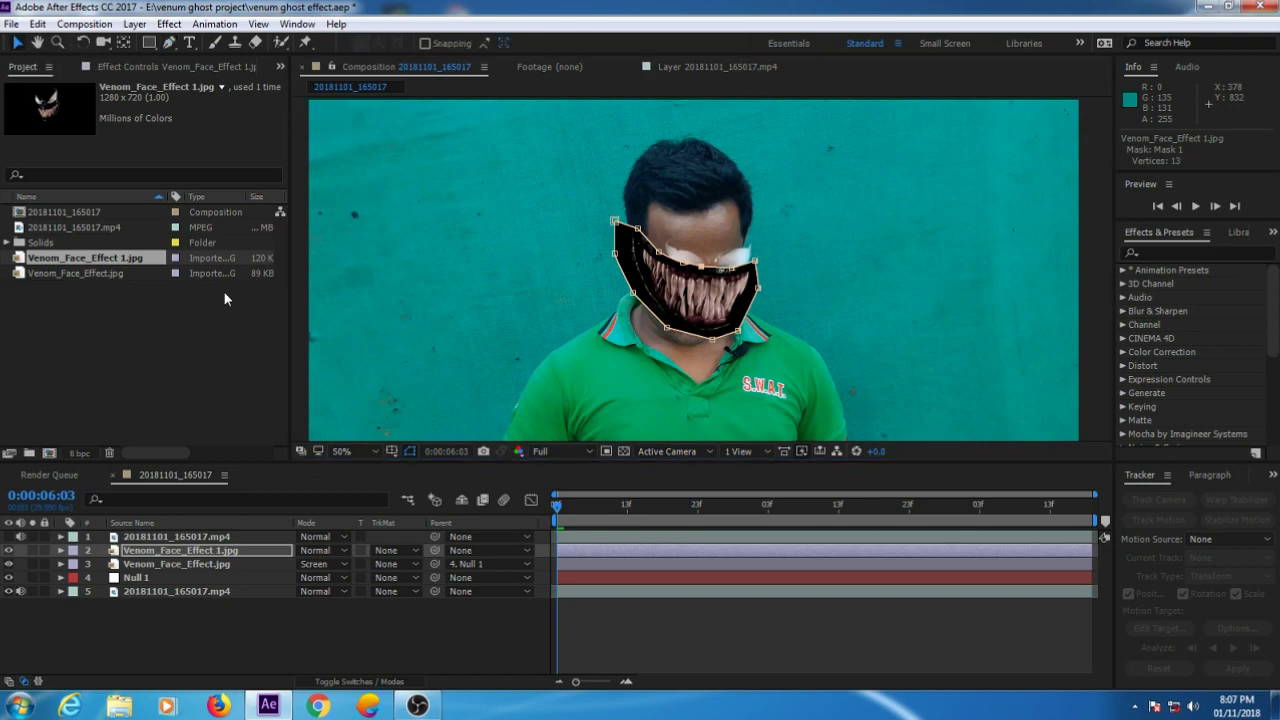
Step: Set the teeth layer to Screen mode and rotate it to -6°
{"action": "left_click", "coordinate": [348, 551]}
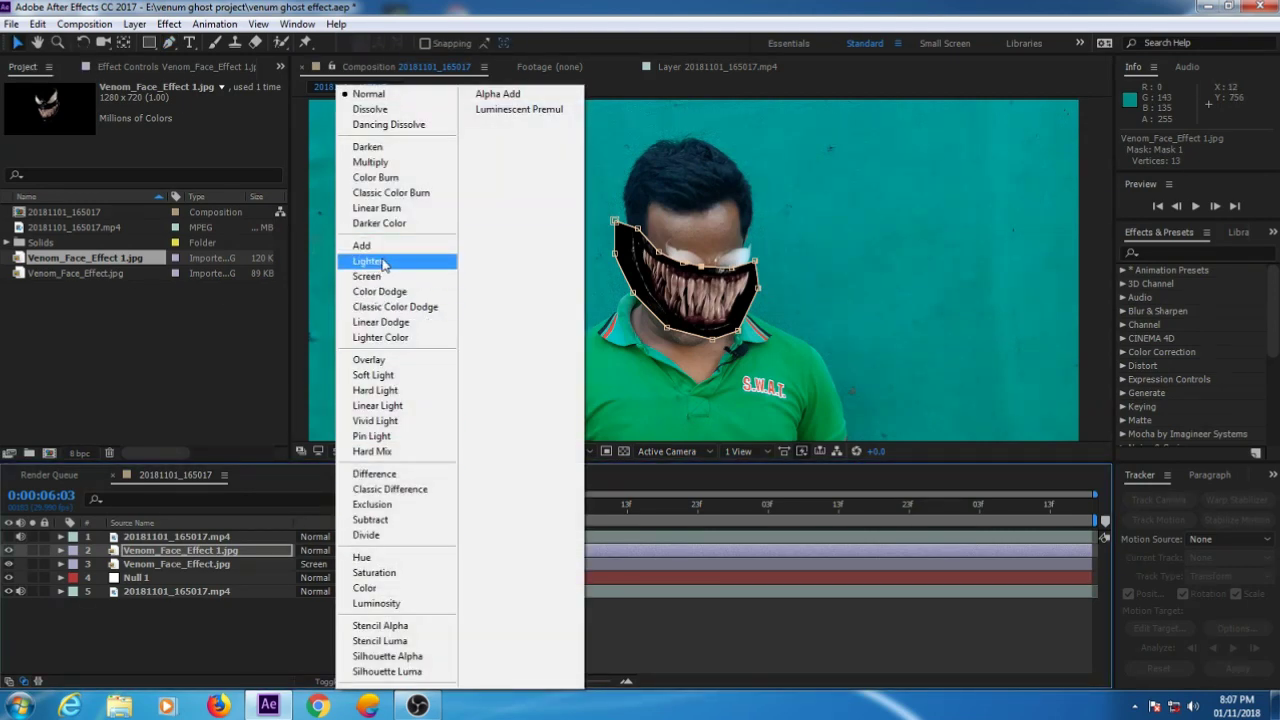
{"action": "left_click", "coordinate": [383, 277]}
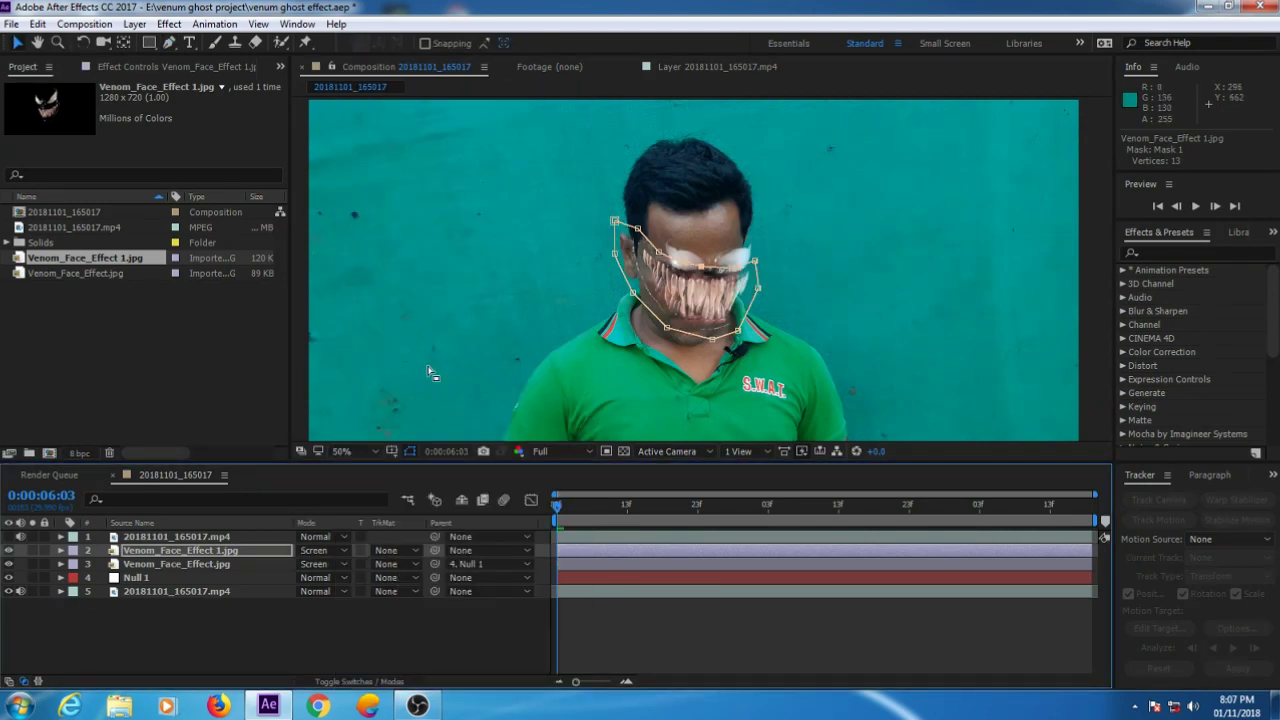
{"action": "left_click", "coordinate": [241, 550]}
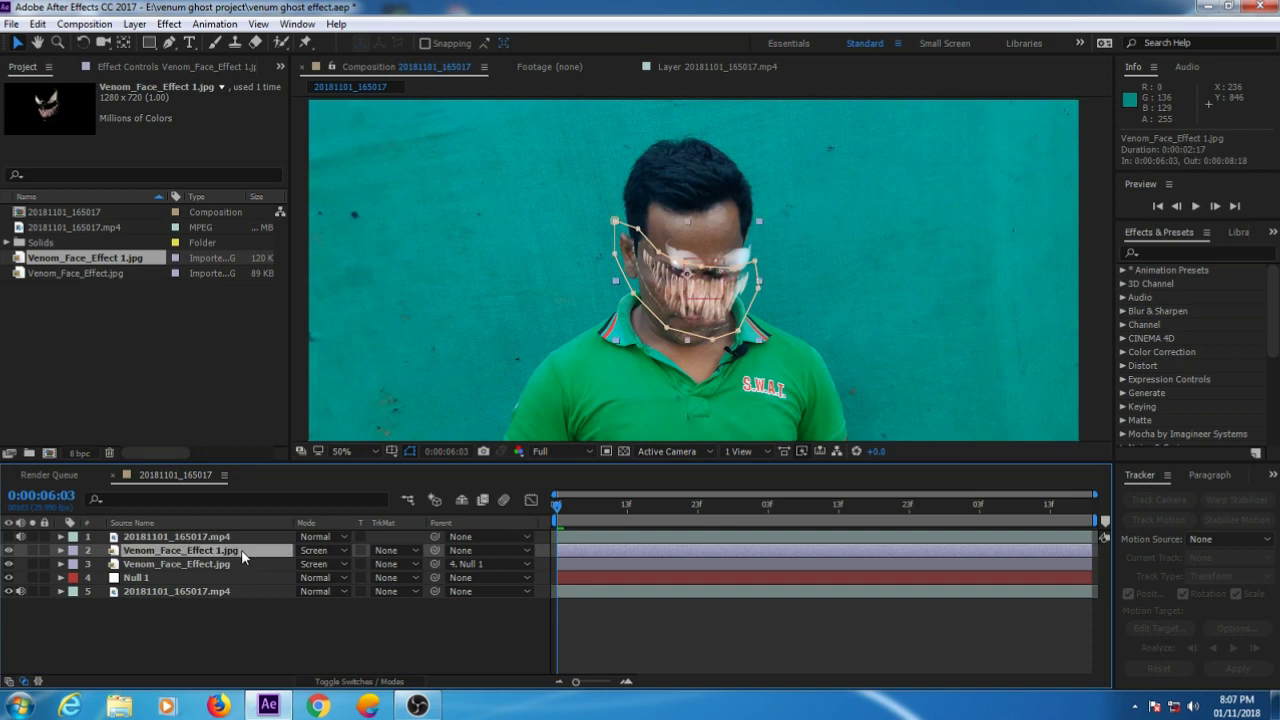
{"action": "key", "text": "r"}
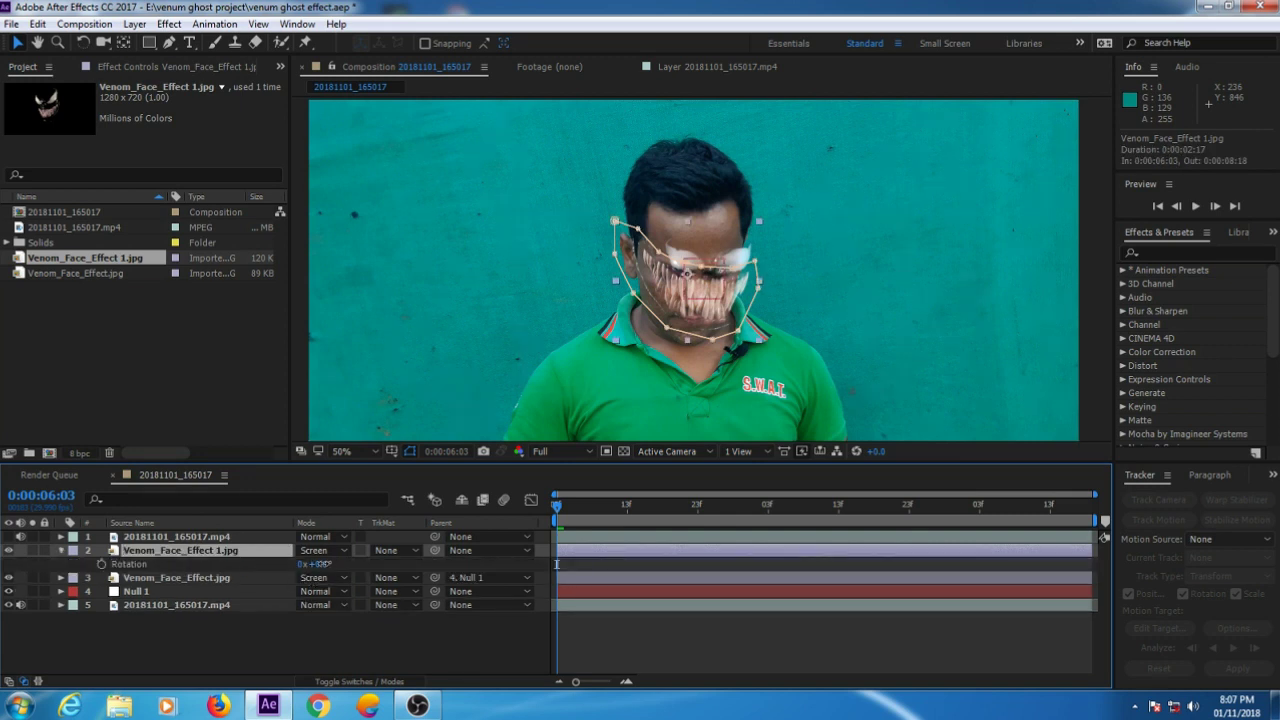
{"action": "mouse_move", "coordinate": [312, 564]}
{"action": "left_mouse_down"}
{"action": "mouse_move", "coordinate": [328, 564]}
{"action": "mouse_move", "coordinate": [310, 564]}
{"action": "left_mouse_up"}
{"action": "left_click", "coordinate": [564, 505]}
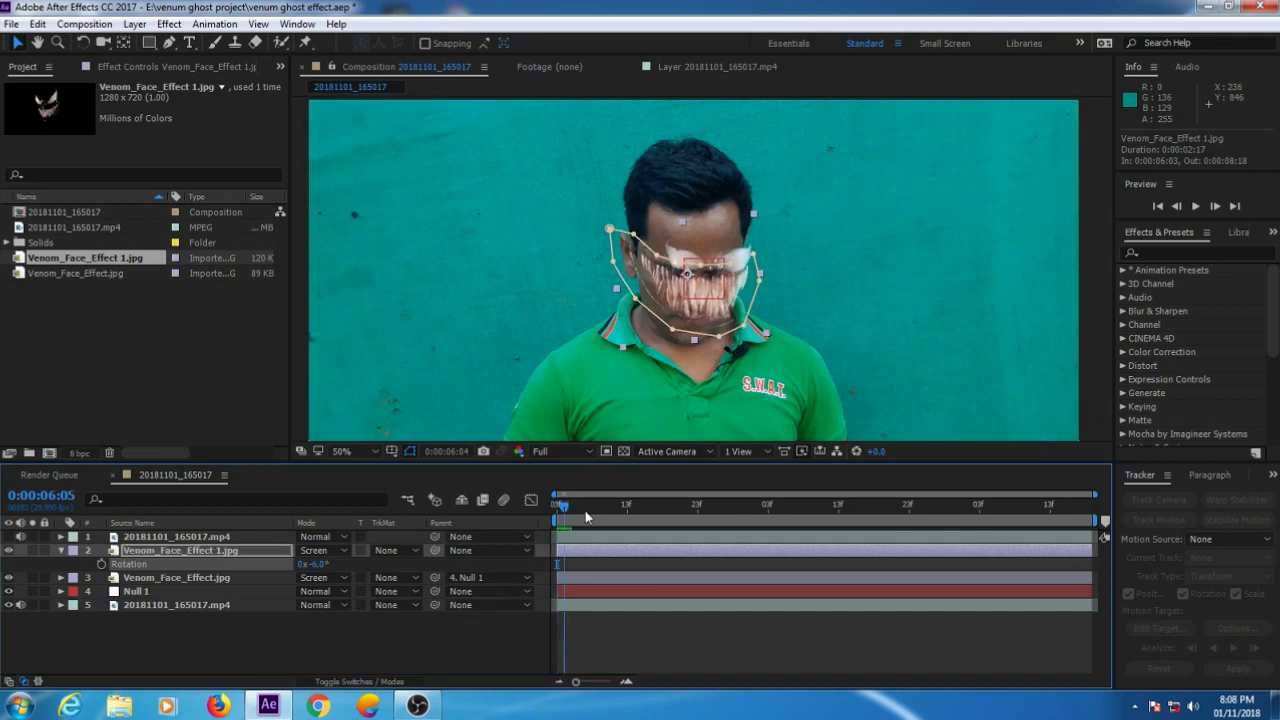
Step: Jump to a frame with his head raised and move the teeth down onto his mouth
{"action": "left_click_drag", "start_coordinate": [587, 516], "coordinate": [923, 545]}
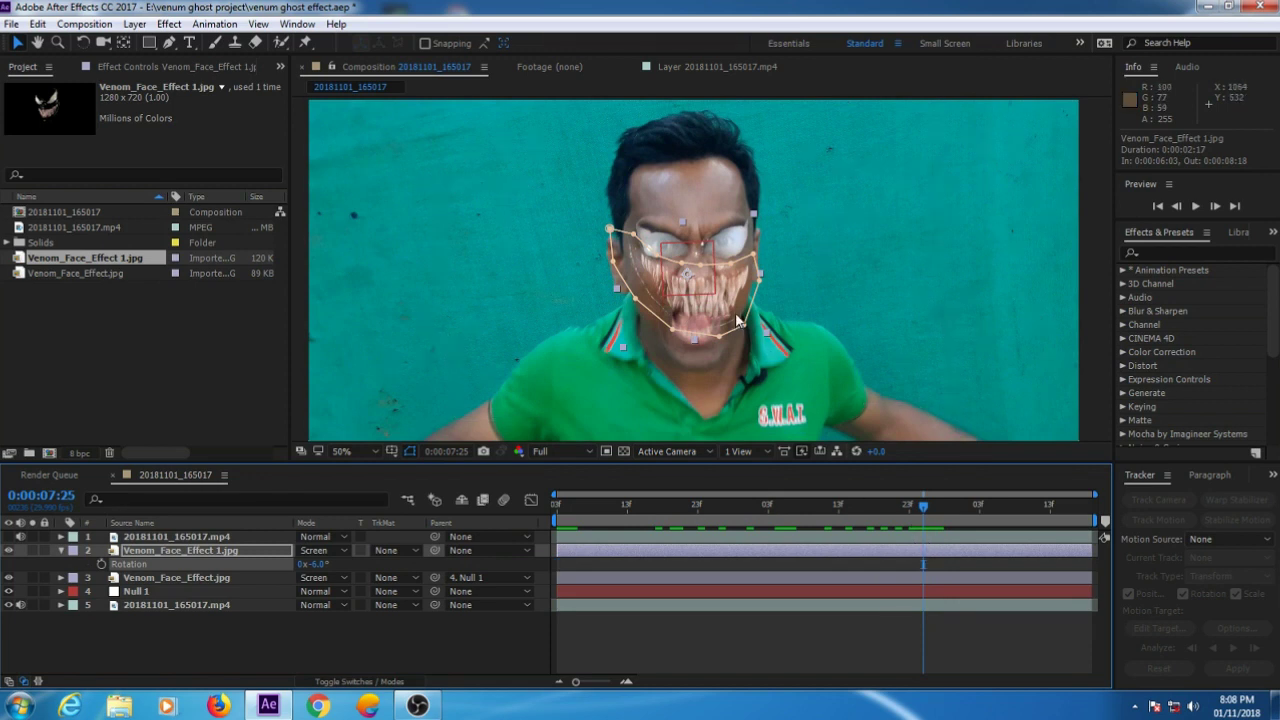
{"action": "left_click_drag", "start_coordinate": [695, 276], "coordinate": [690, 310]}
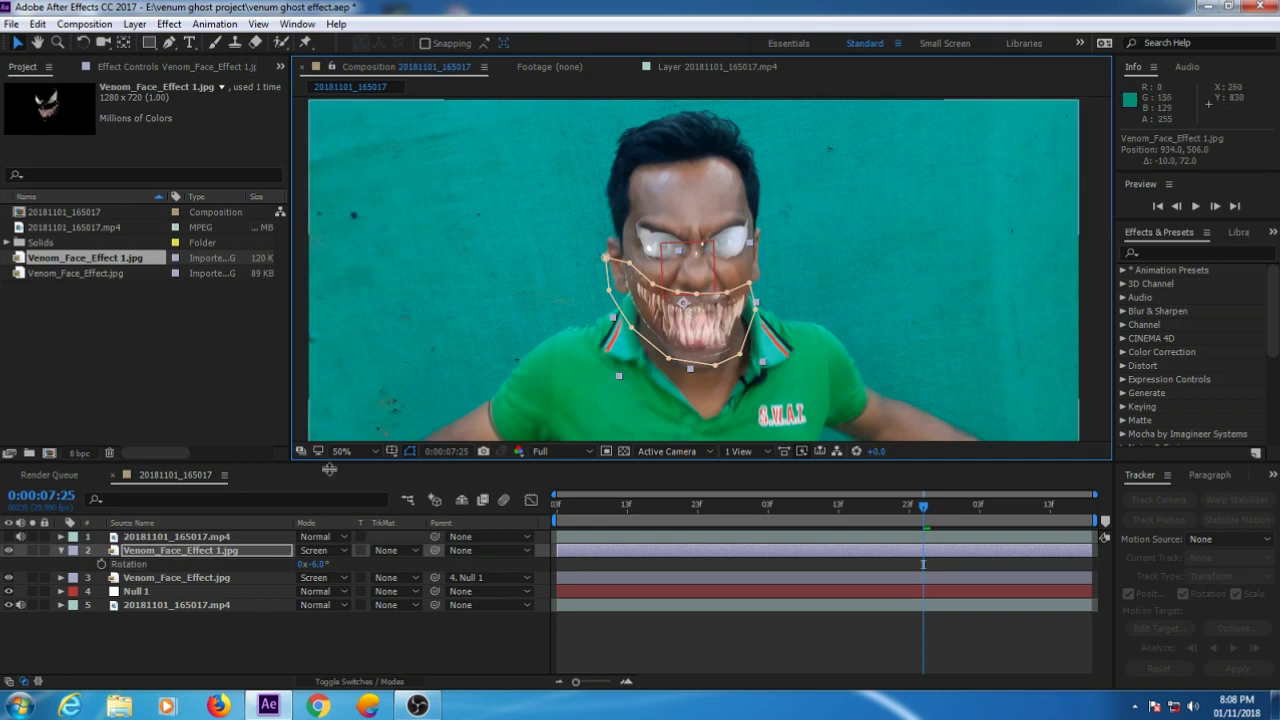
{"action": "left_click", "coordinate": [261, 553]}
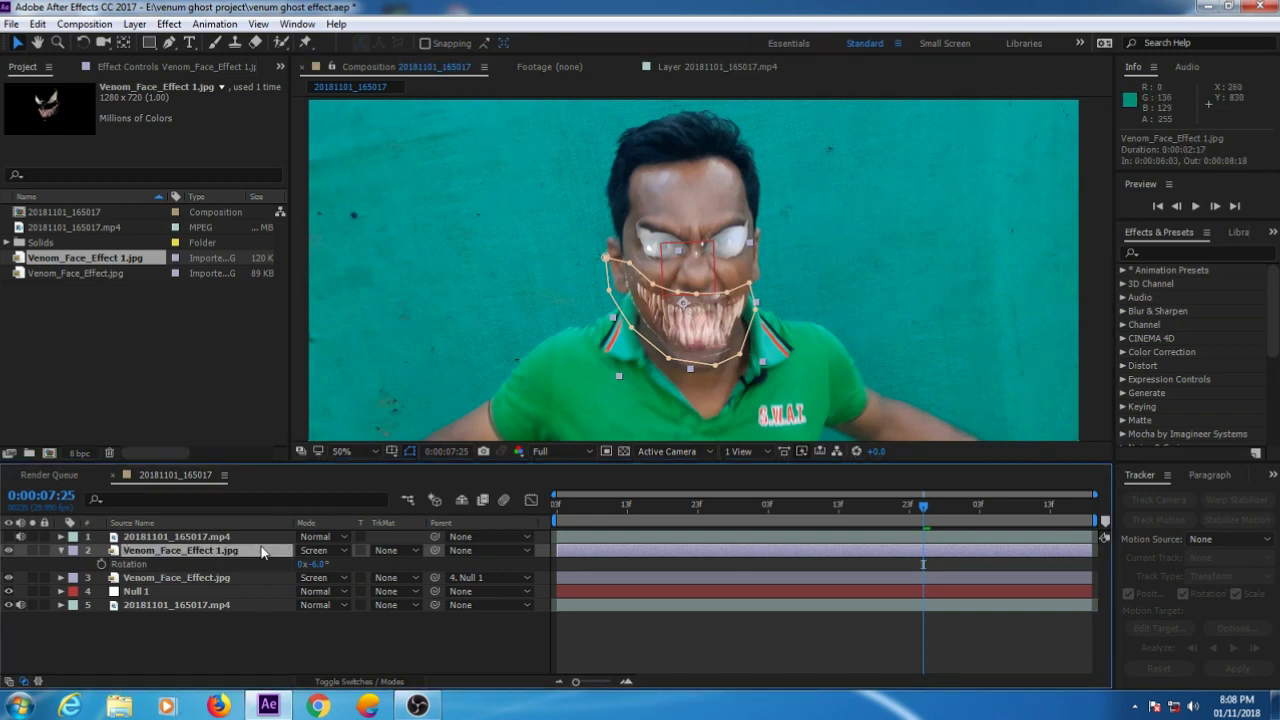
Step: Scale the teeth to -65.3, 67.0% and nudge them down inside his open mouth
{"action": "key", "text": "s"}
{"action": "left_click_drag", "start_coordinate": [345, 567], "coordinate": [333, 566]}
{"action": "left_click_drag", "start_coordinate": [714, 338], "coordinate": [713, 340]}
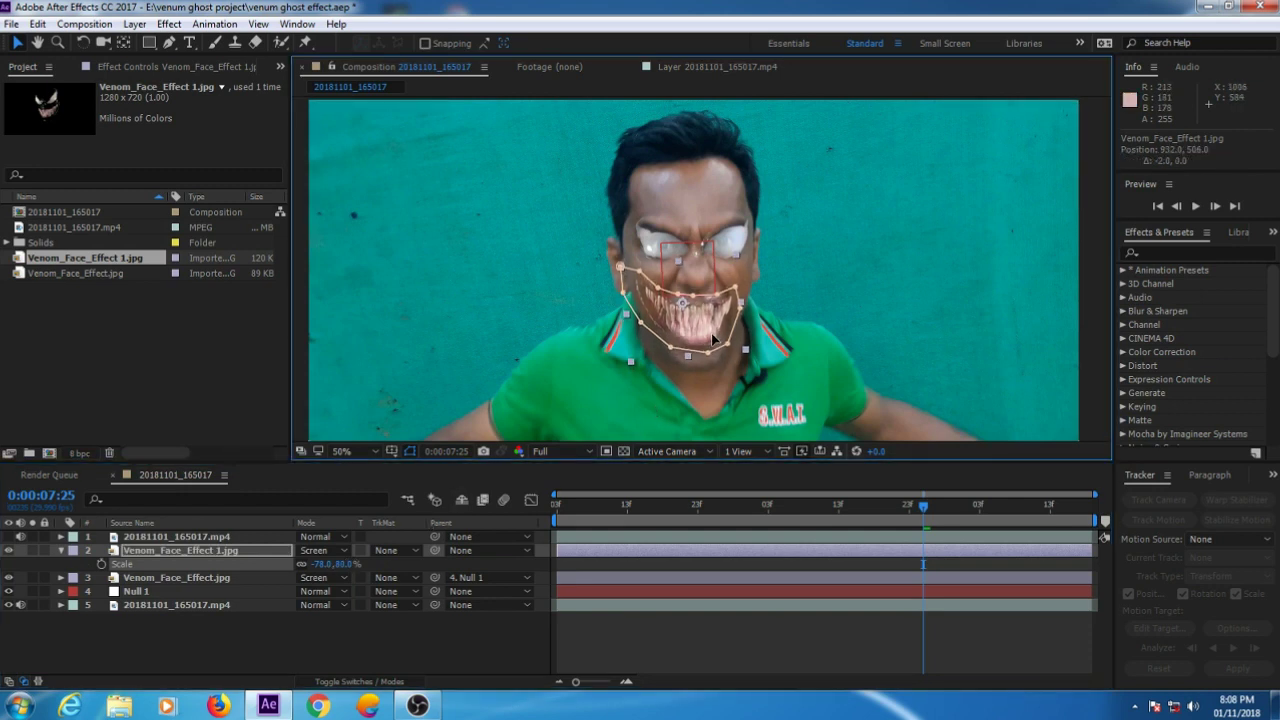
{"action": "left_click_drag", "start_coordinate": [338, 564], "coordinate": [328, 564]}
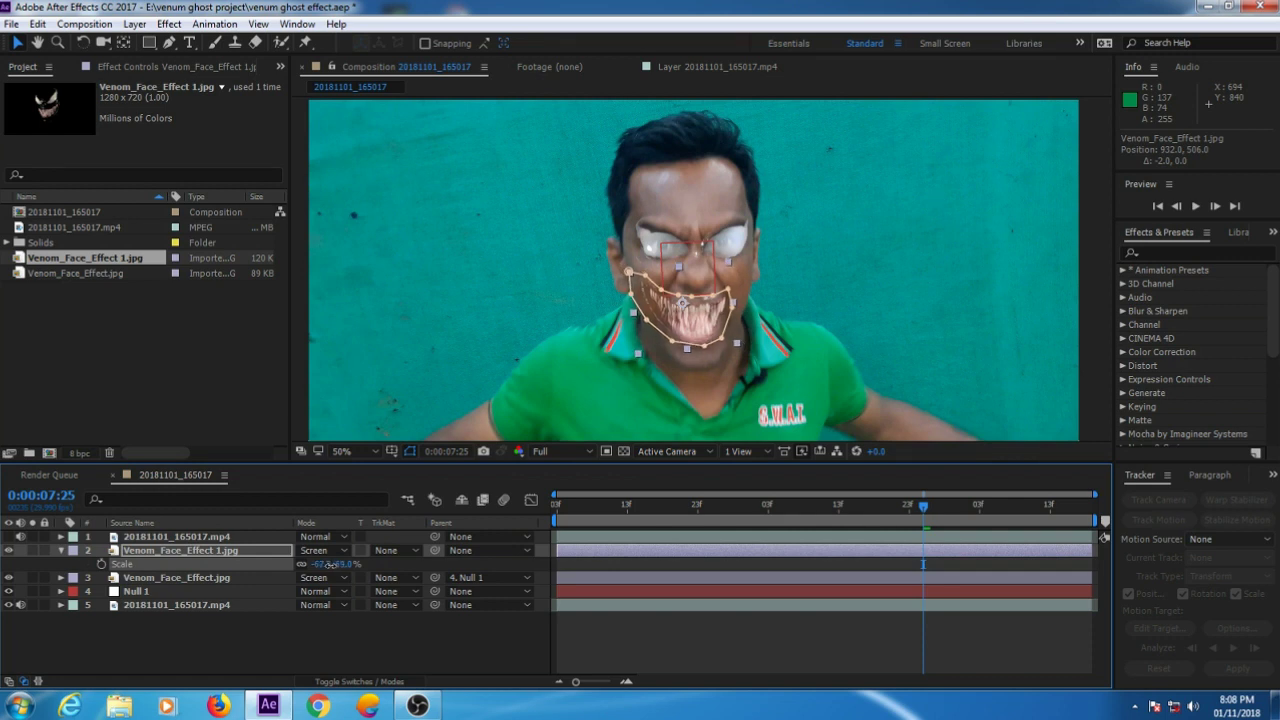
{"action": "left_click_drag", "start_coordinate": [692, 337], "coordinate": [692, 338]}
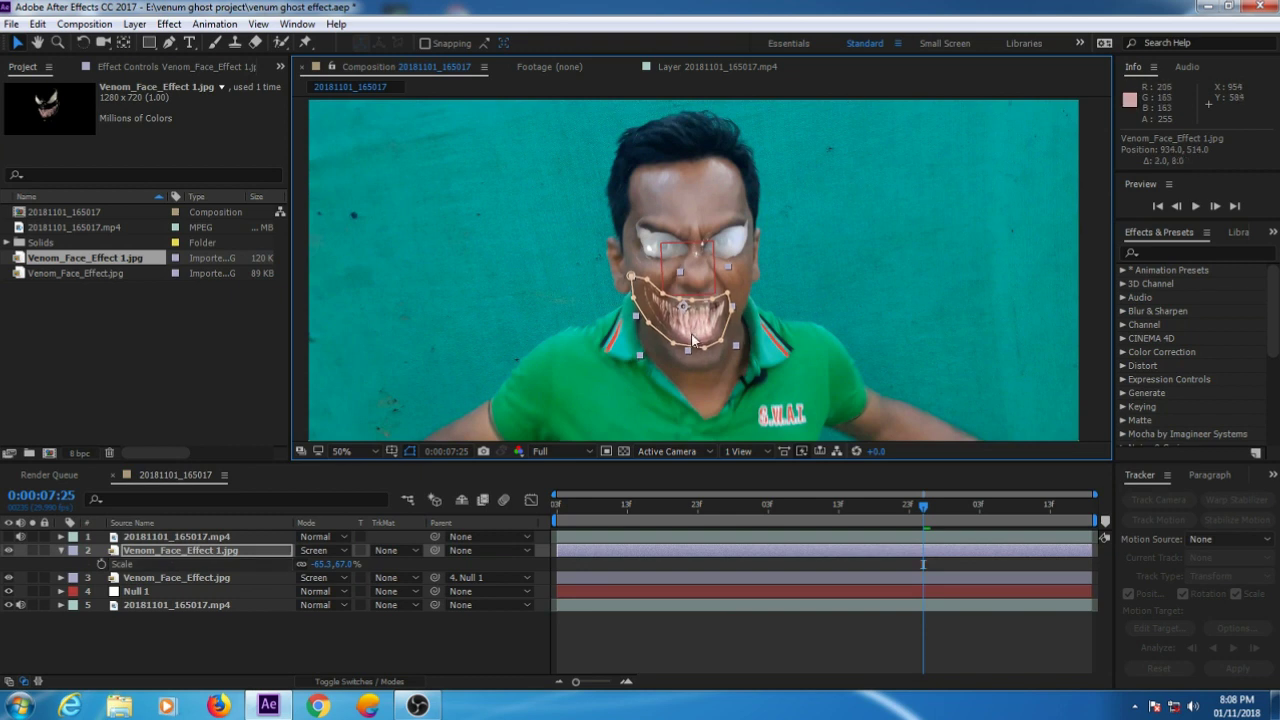
{"action": "left_click_drag", "start_coordinate": [345, 564], "coordinate": [352, 564]}
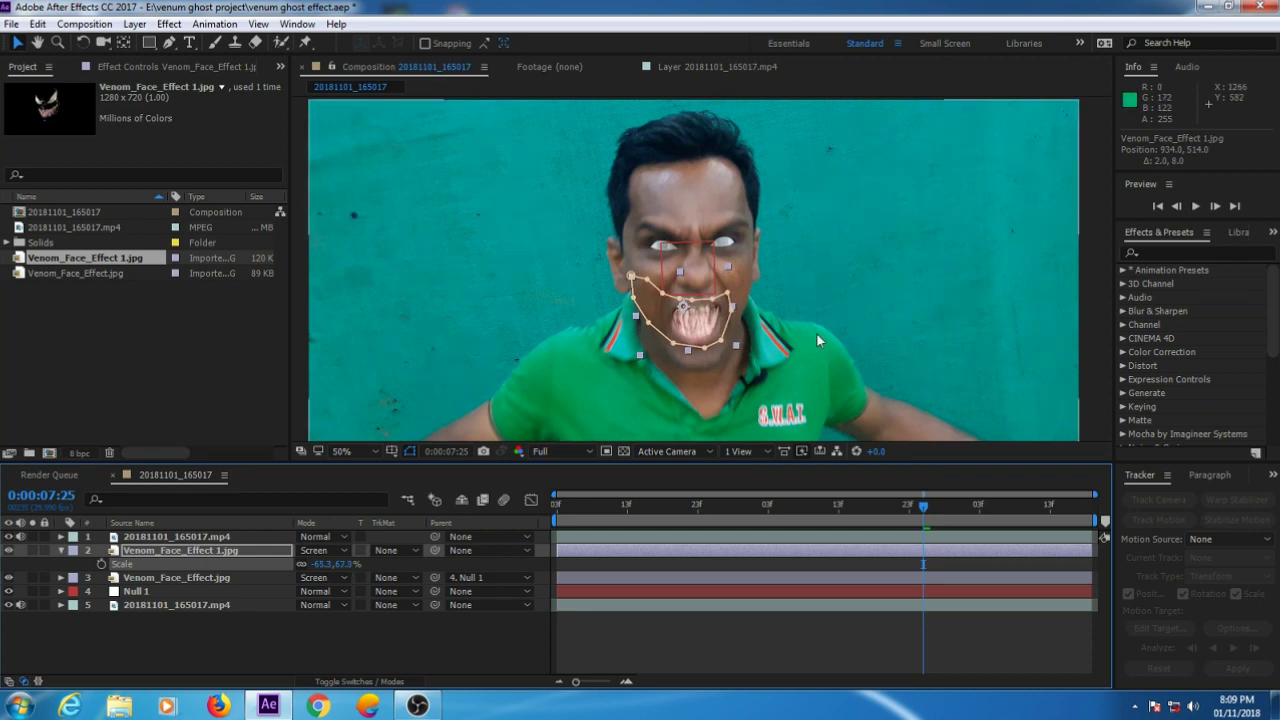
{"action": "left_click_drag", "start_coordinate": [697, 327], "coordinate": [700, 330]}
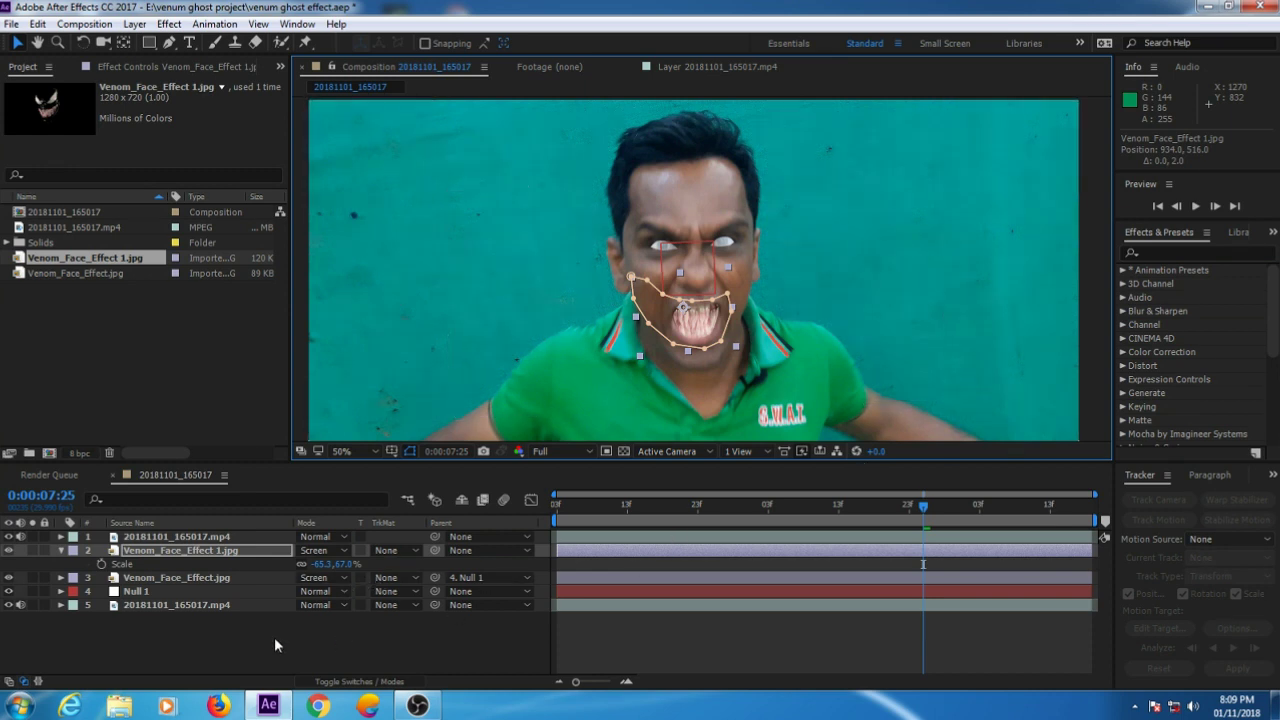
{"action": "left_click", "coordinate": [221, 633]}
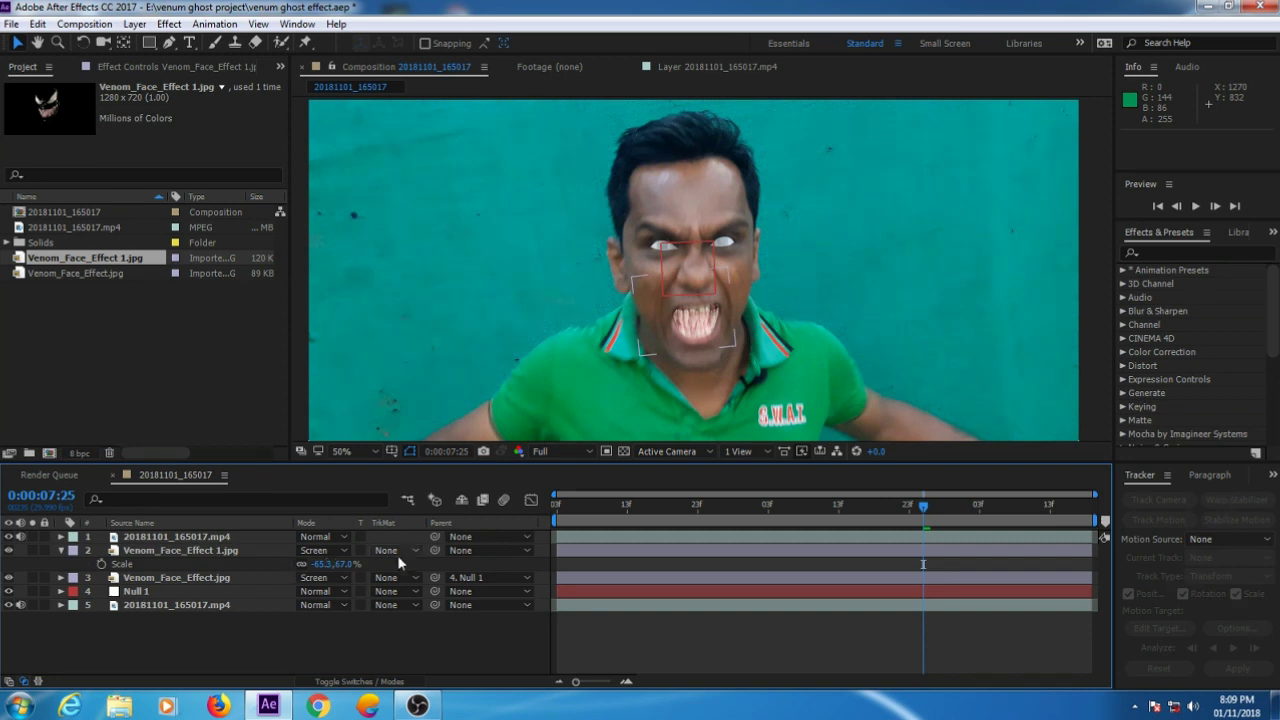
Step: Parent the teeth to Null 1, then unparent them at a later frame and move them over his mouth
{"action": "left_click", "coordinate": [526, 550]}
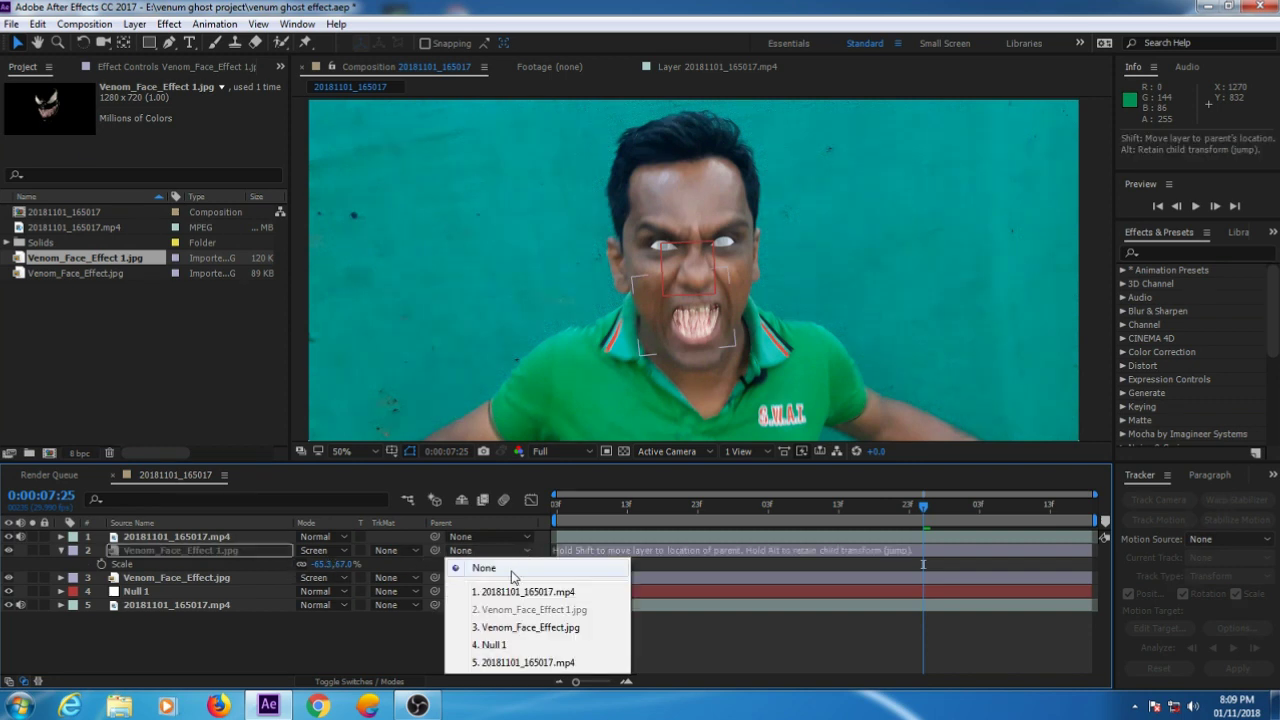
{"action": "left_click", "coordinate": [504, 645]}
{"action": "mouse_move", "coordinate": [923, 508]}
{"action": "left_mouse_down"}
{"action": "mouse_move", "coordinate": [958, 538]}
{"action": "mouse_move", "coordinate": [1028, 539]}
{"action": "left_mouse_up"}
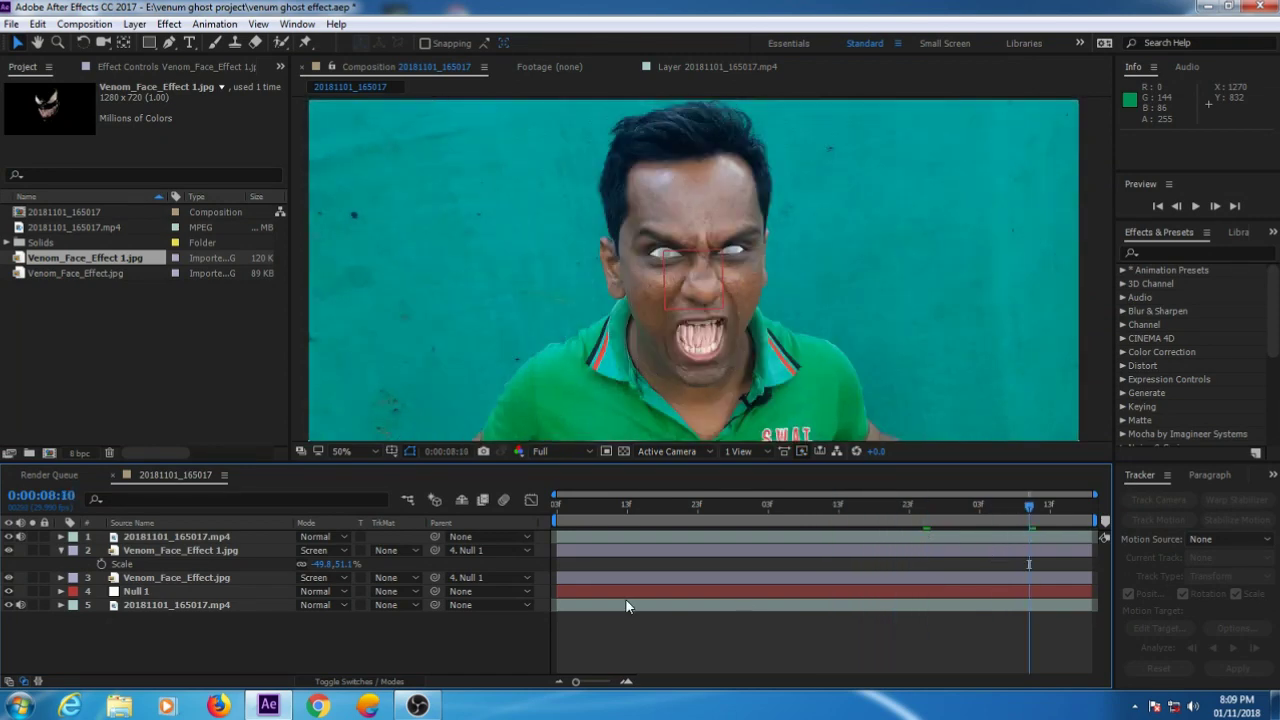
{"action": "left_click", "coordinate": [490, 550]}
{"action": "left_click", "coordinate": [470, 565]}
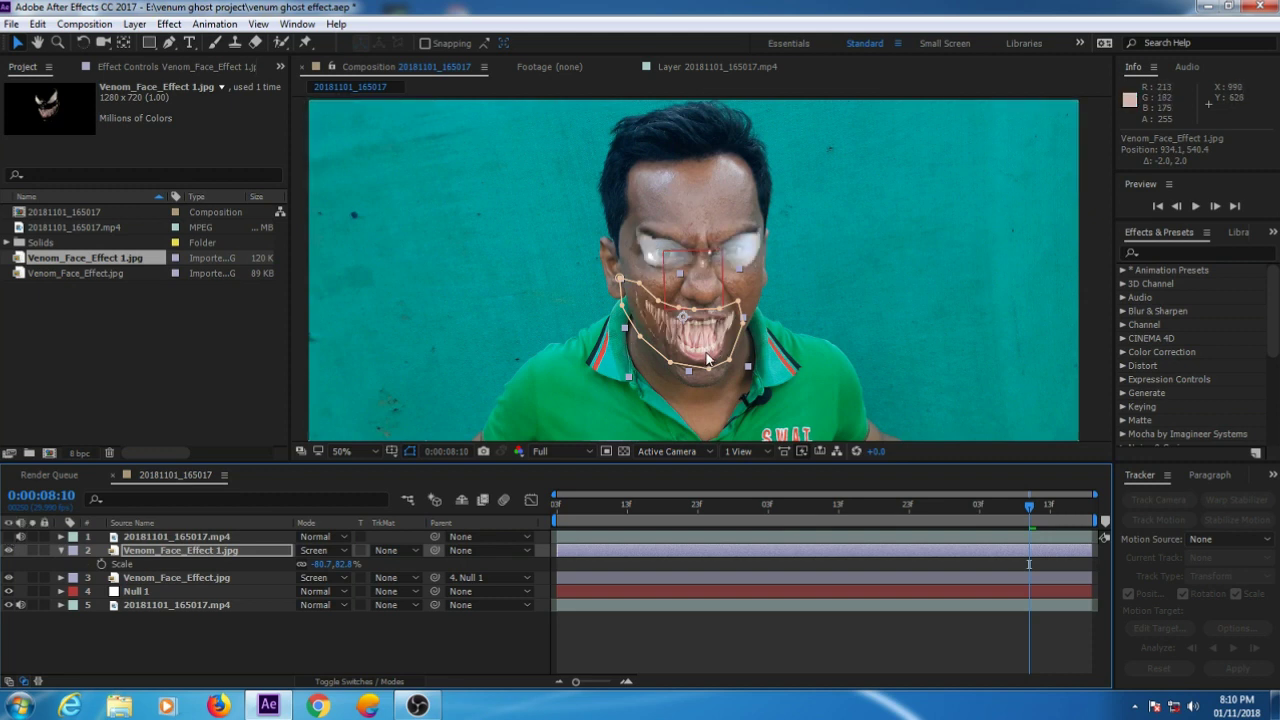
{"action": "left_click_drag", "start_coordinate": [706, 353], "coordinate": [711, 352]}
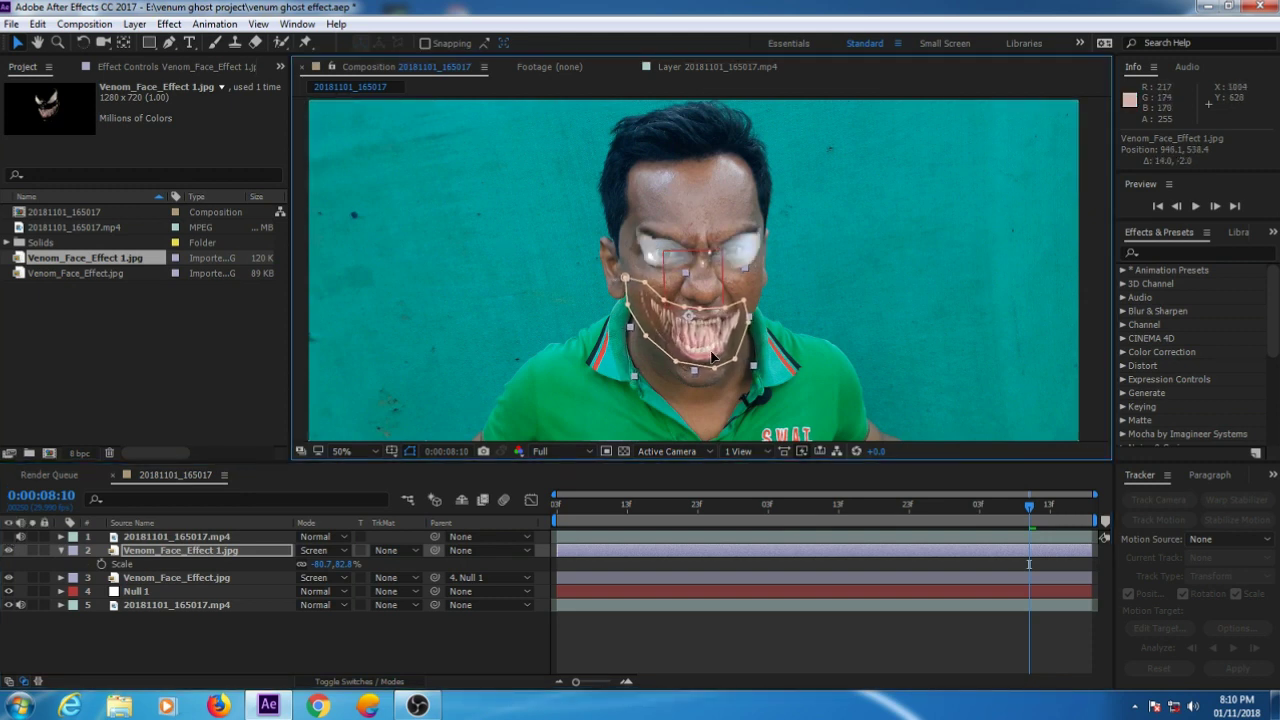
Step: Rotate the teeth overlay to -10.1° to match his head tilt
{"action": "left_click", "coordinate": [162, 552]}
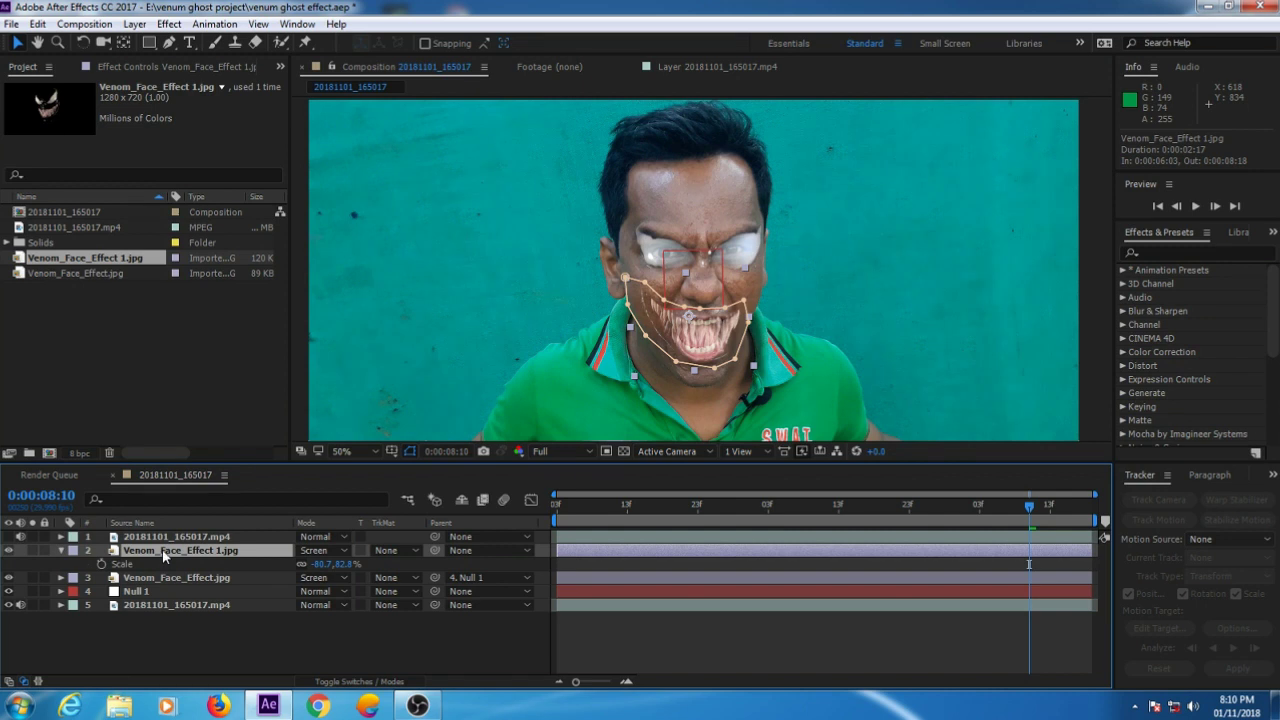
{"action": "key", "text": "r"}
{"action": "left_click_drag", "start_coordinate": [308, 565], "coordinate": [323, 563]}
{"action": "left_click_drag", "start_coordinate": [708, 346], "coordinate": [706, 348]}
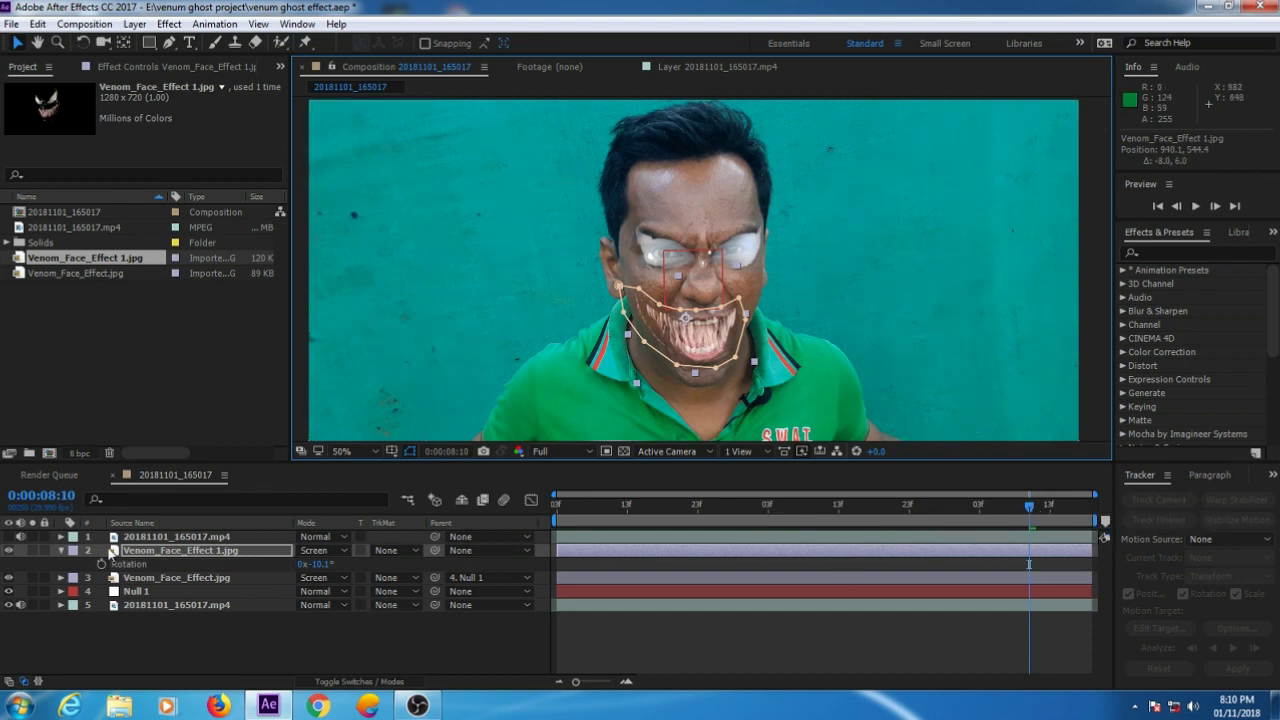
Step: Collapse the teeth layer, compare it hidden and shown, and start a playback preview
{"action": "left_click", "coordinate": [61, 550]}
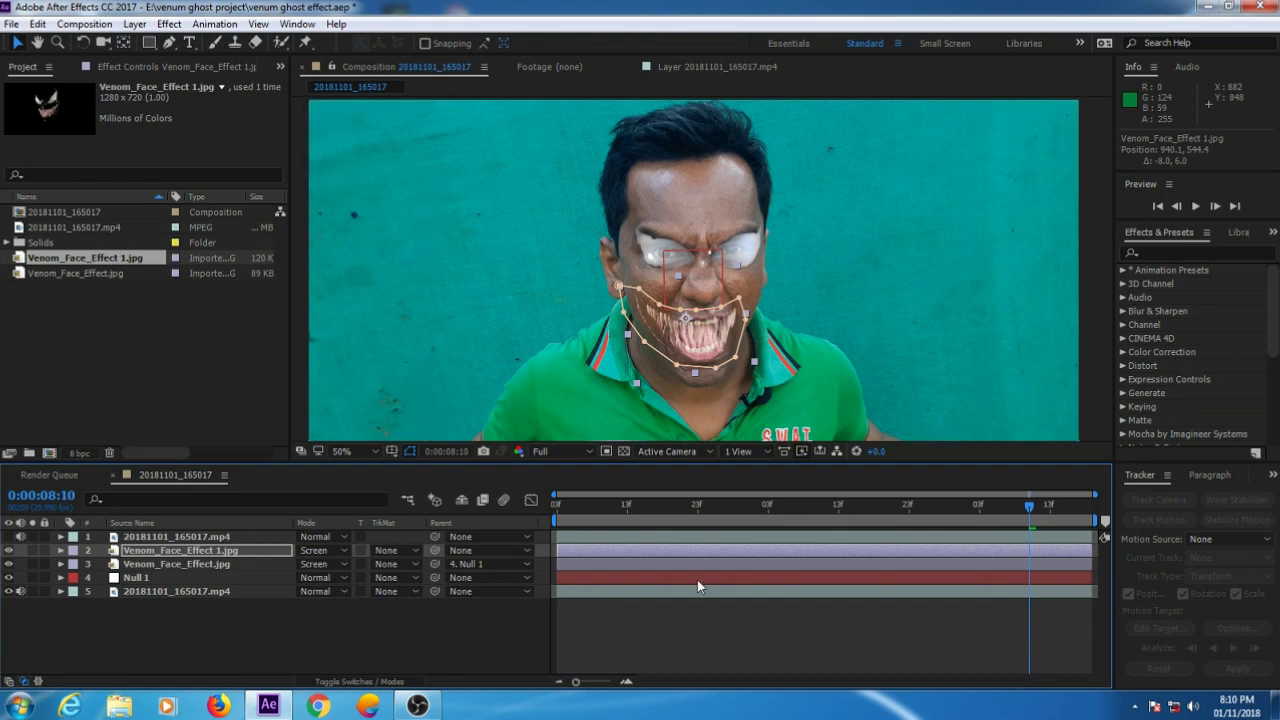
{"action": "left_click", "coordinate": [8, 550]}
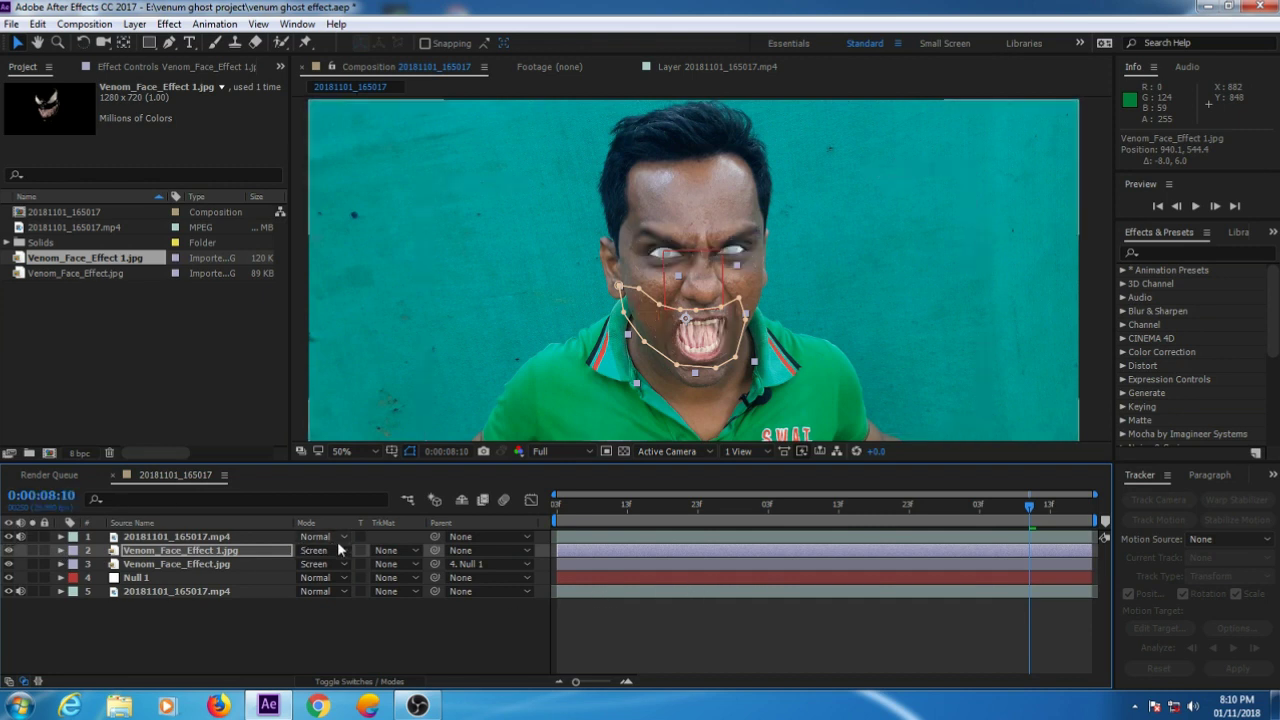
{"action": "left_click", "coordinate": [8, 550]}
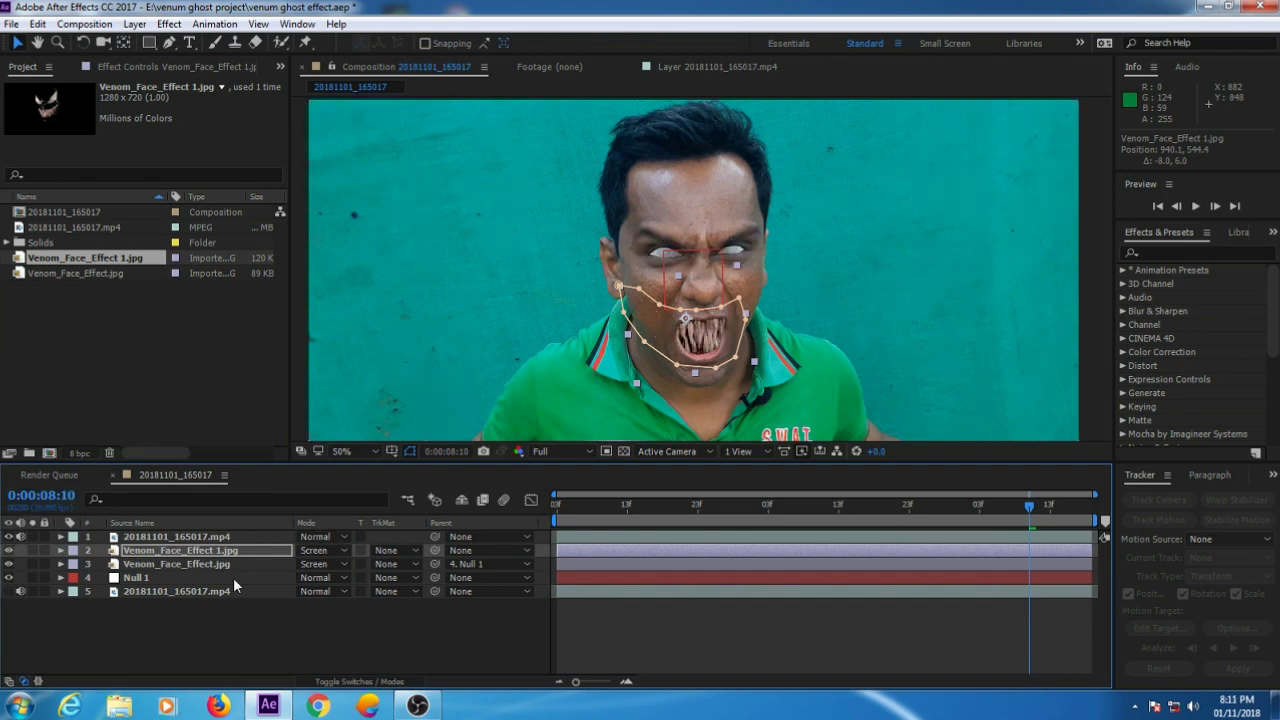
{"action": "left_click", "coordinate": [1197, 206]}
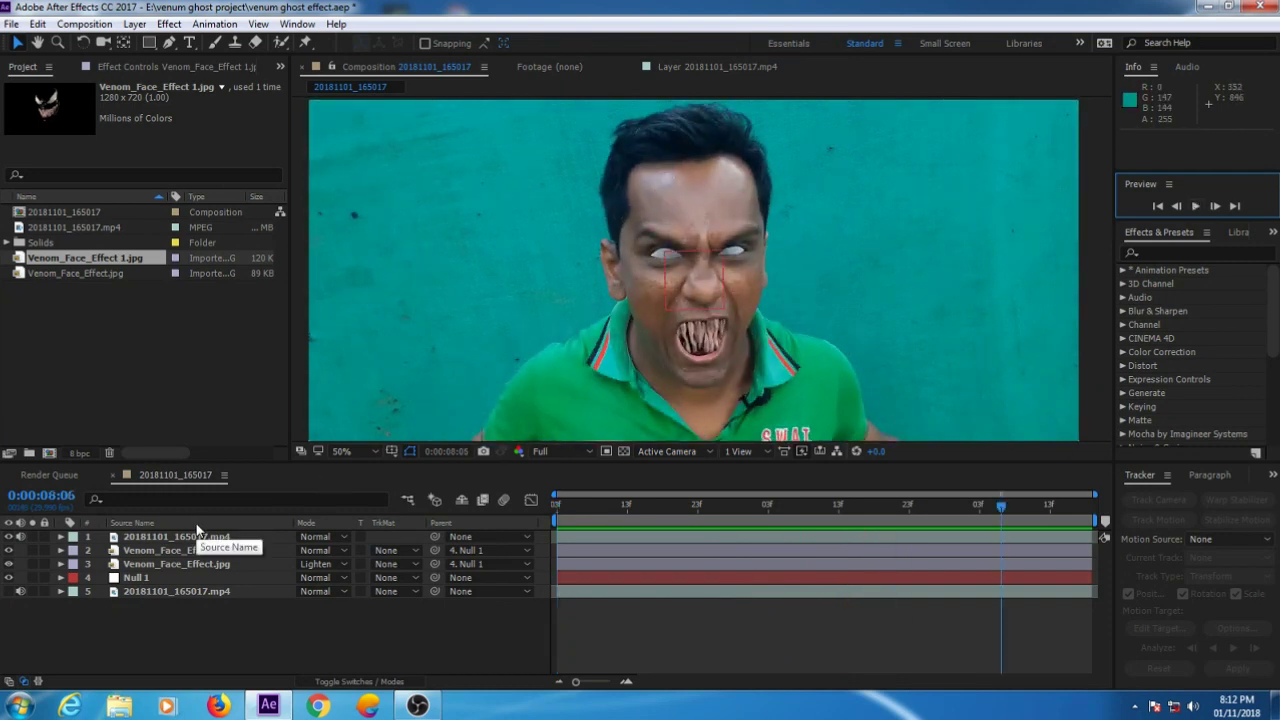
Step: Set Mask Feather to 3.0 px on the top clip's Layer 2, Layer 1 and Layer 4 masks
{"action": "left_click", "coordinate": [157, 537]}
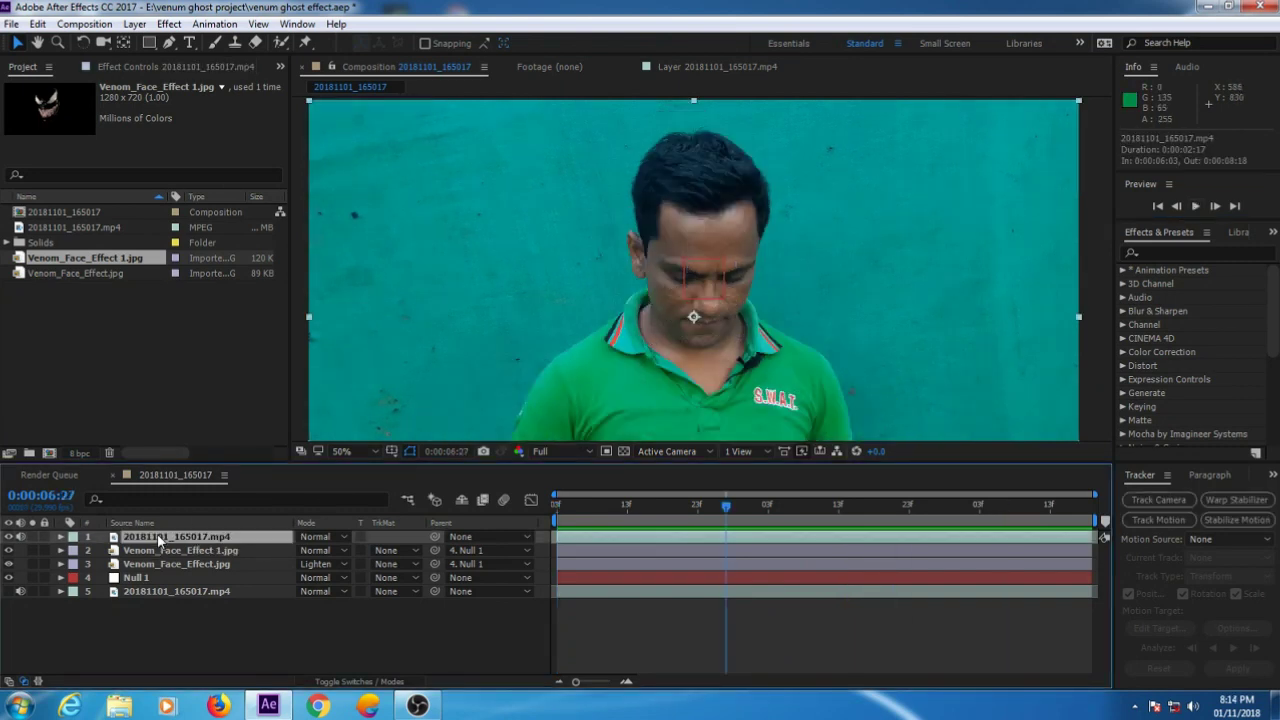
{"action": "key", "text": "u"}
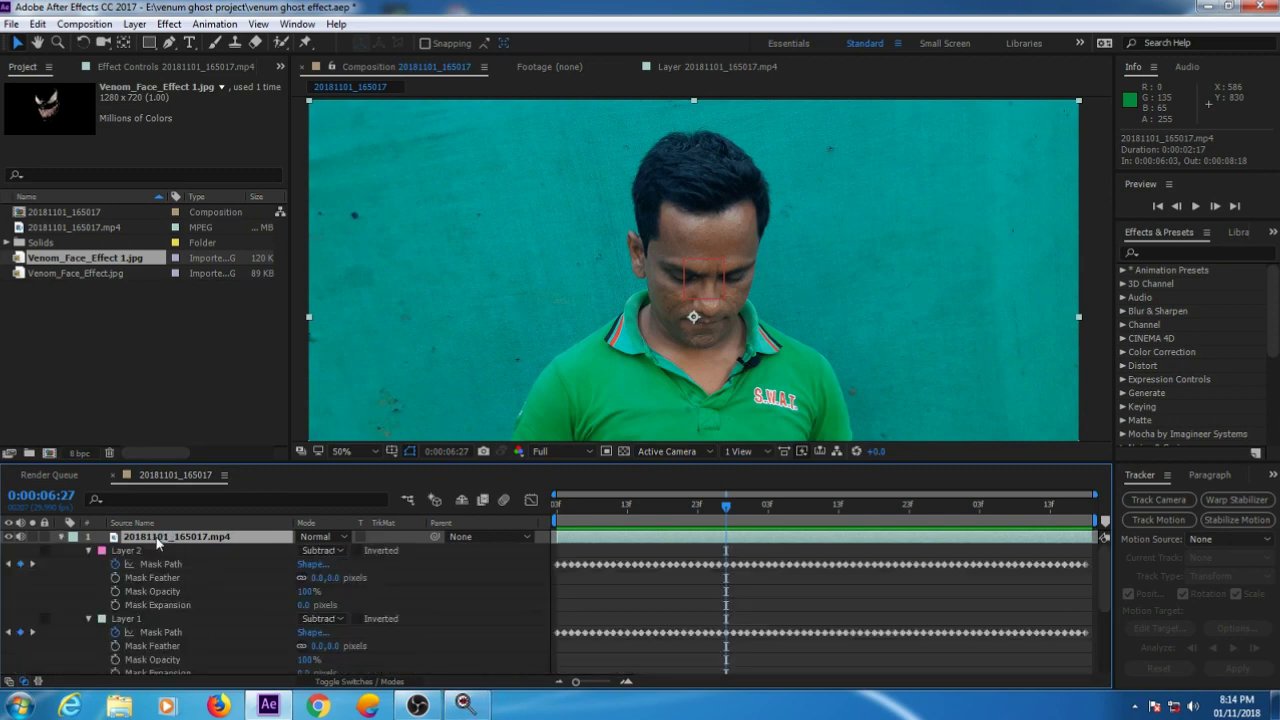
{"action": "key", "text": "m"}
{"action": "key", "text": "m"}
{"action": "left_click_drag", "start_coordinate": [335, 578], "coordinate": [335, 578]}
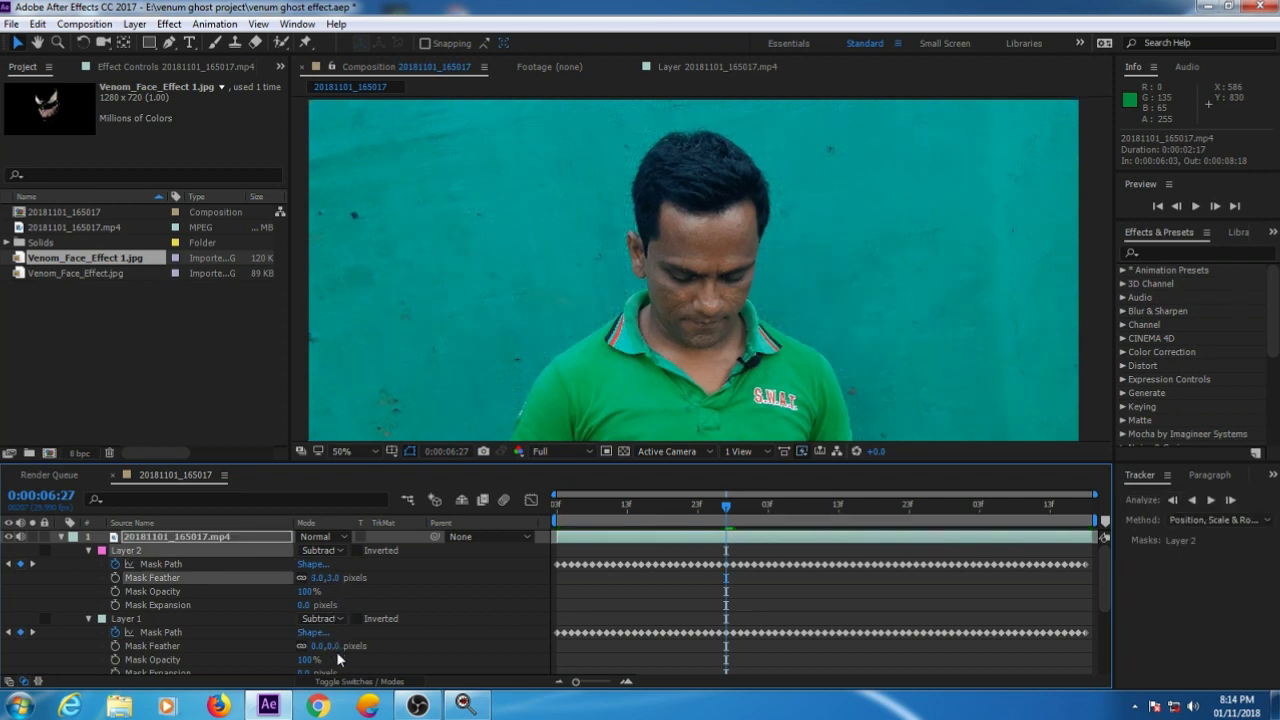
{"action": "left_click_drag", "start_coordinate": [333, 646], "coordinate": [336, 646]}
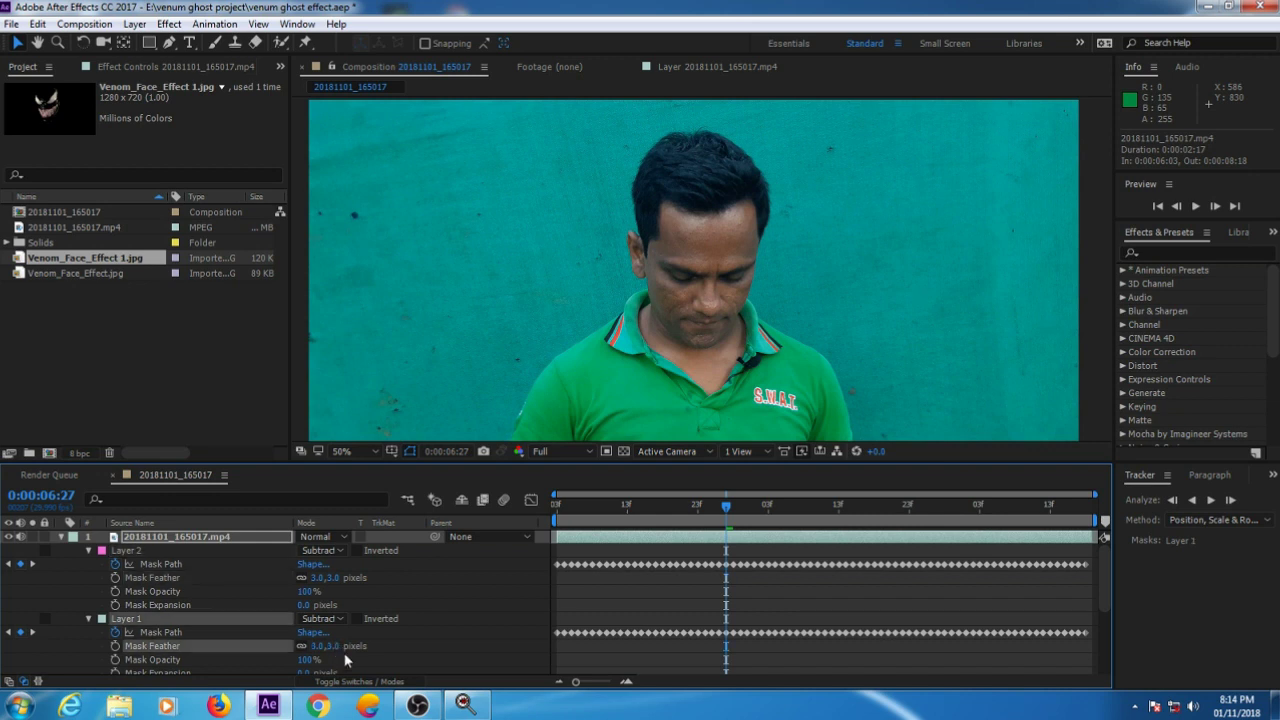
{"action": "scroll", "coordinate": [343, 650], "scroll_direction": "down", "scroll_amount": 2}
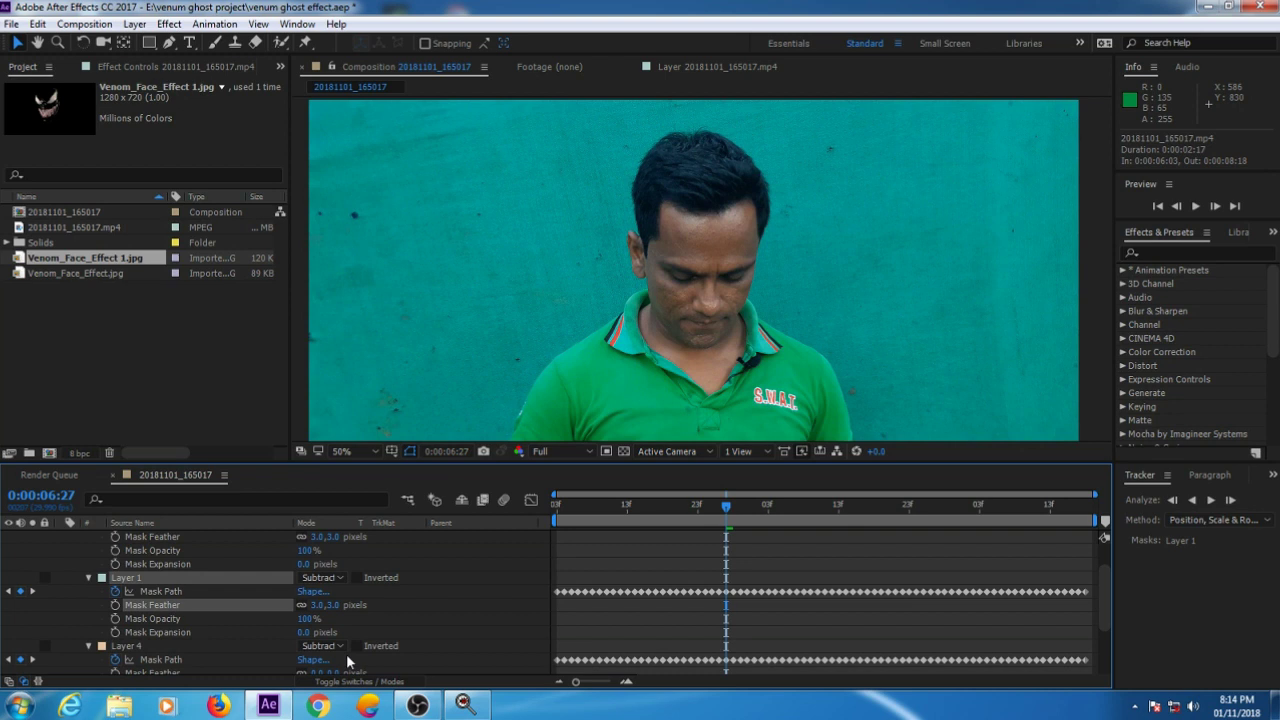
{"action": "scroll", "coordinate": [346, 654], "scroll_direction": "down", "scroll_amount": 2}
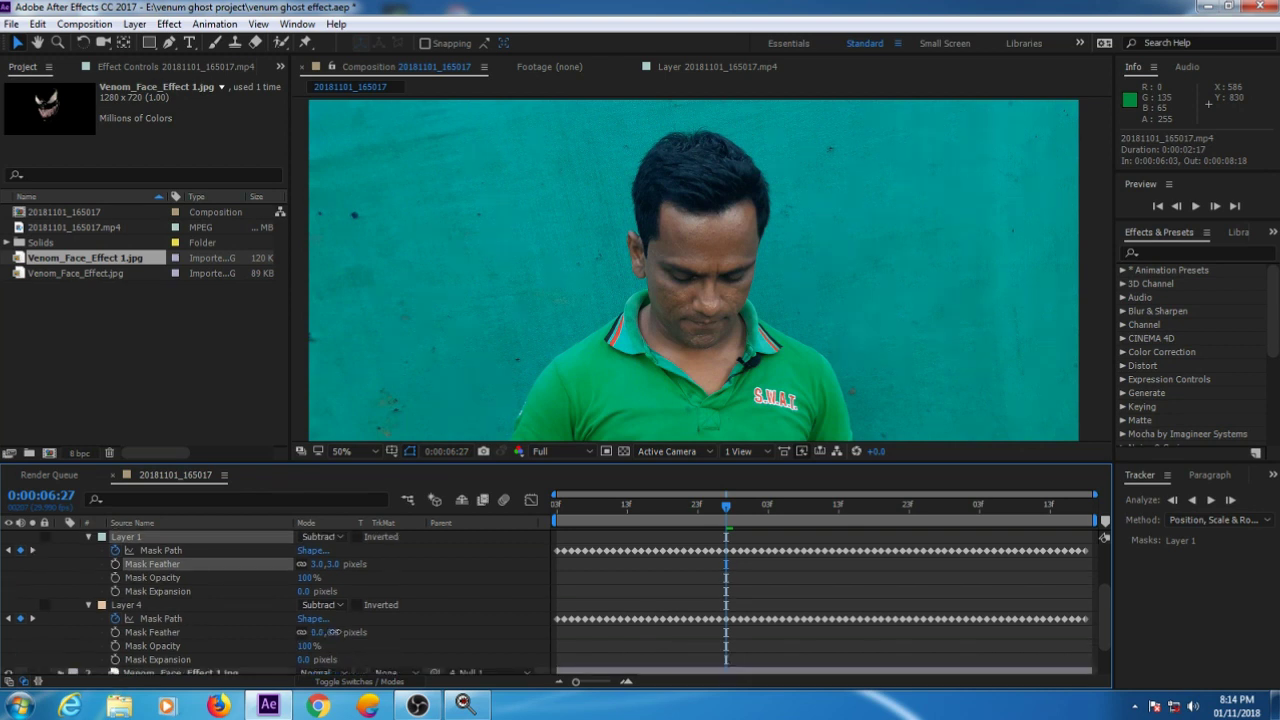
{"action": "left_click_drag", "start_coordinate": [333, 632], "coordinate": [336, 632]}
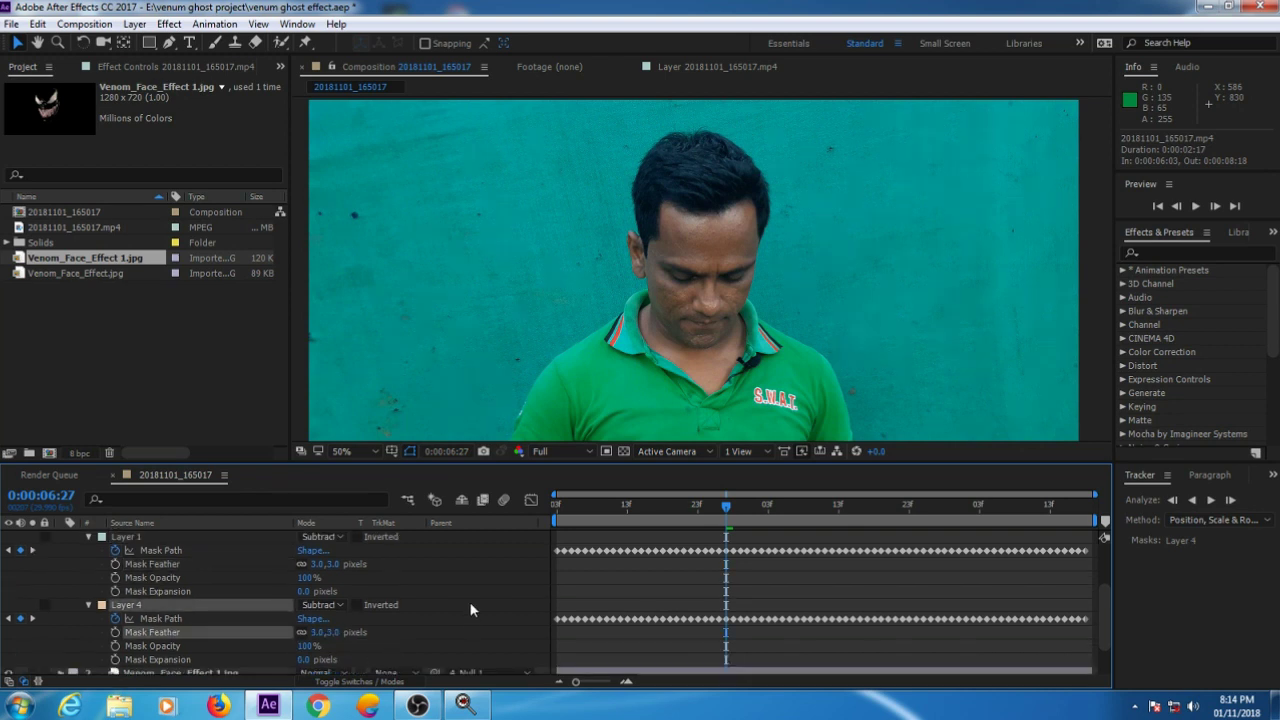
{"action": "left_click_drag", "start_coordinate": [726, 506], "coordinate": [508, 505]}
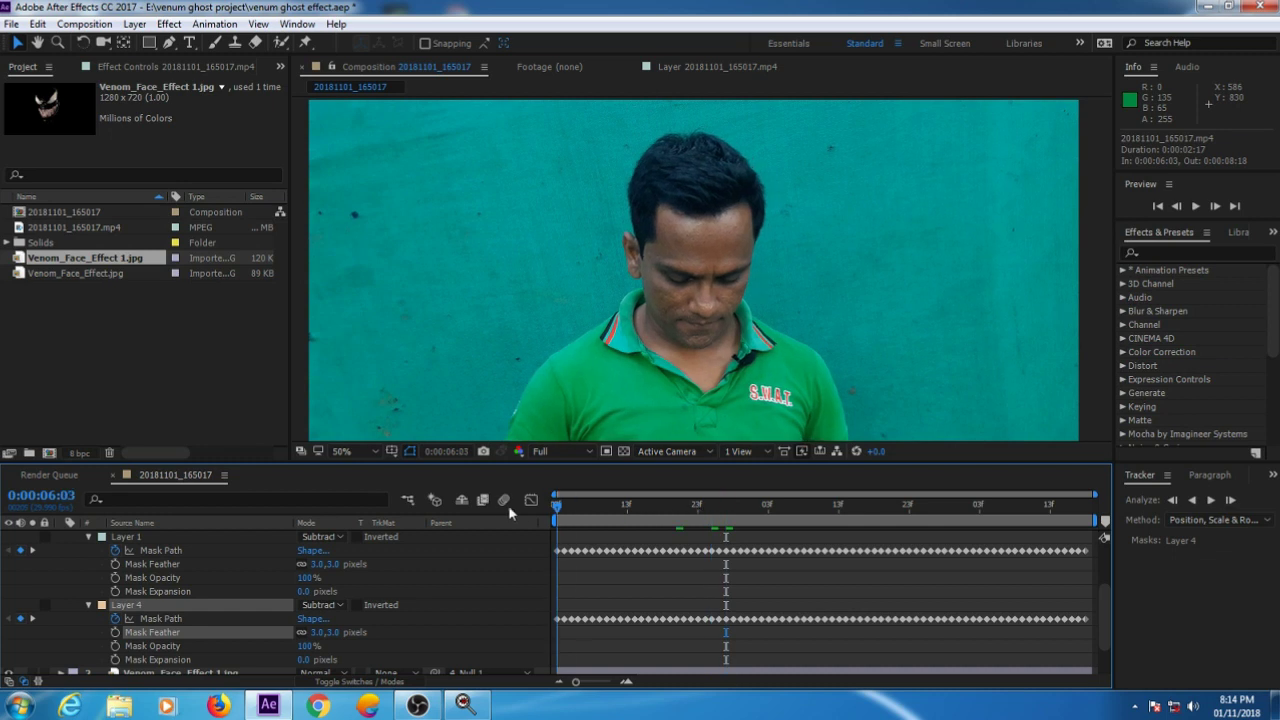
Step: RAM-preview the Venom eyes and teeth to 0:00:08:11, then collapse layer 1's mask properties
{"action": "left_click", "coordinate": [1197, 205]}
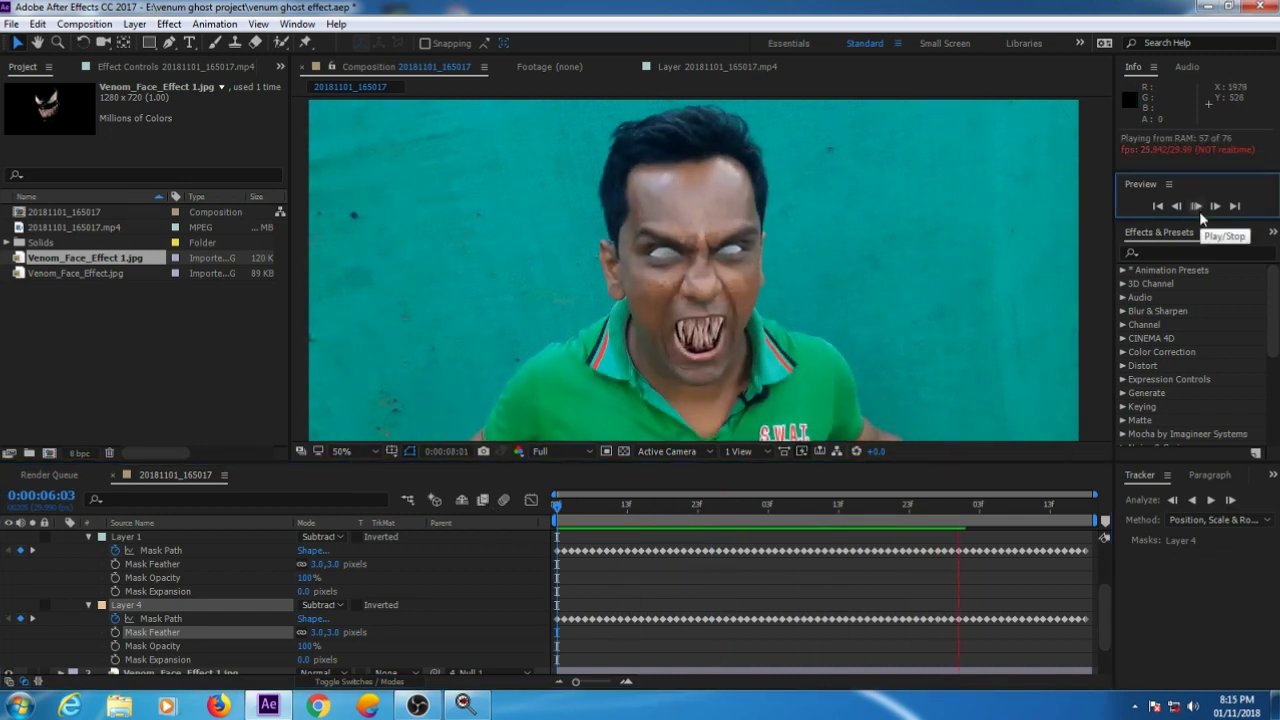
{"action": "key", "text": "space"}
{"action": "scroll", "coordinate": [182, 574], "scroll_direction": "up", "scroll_amount": 1}
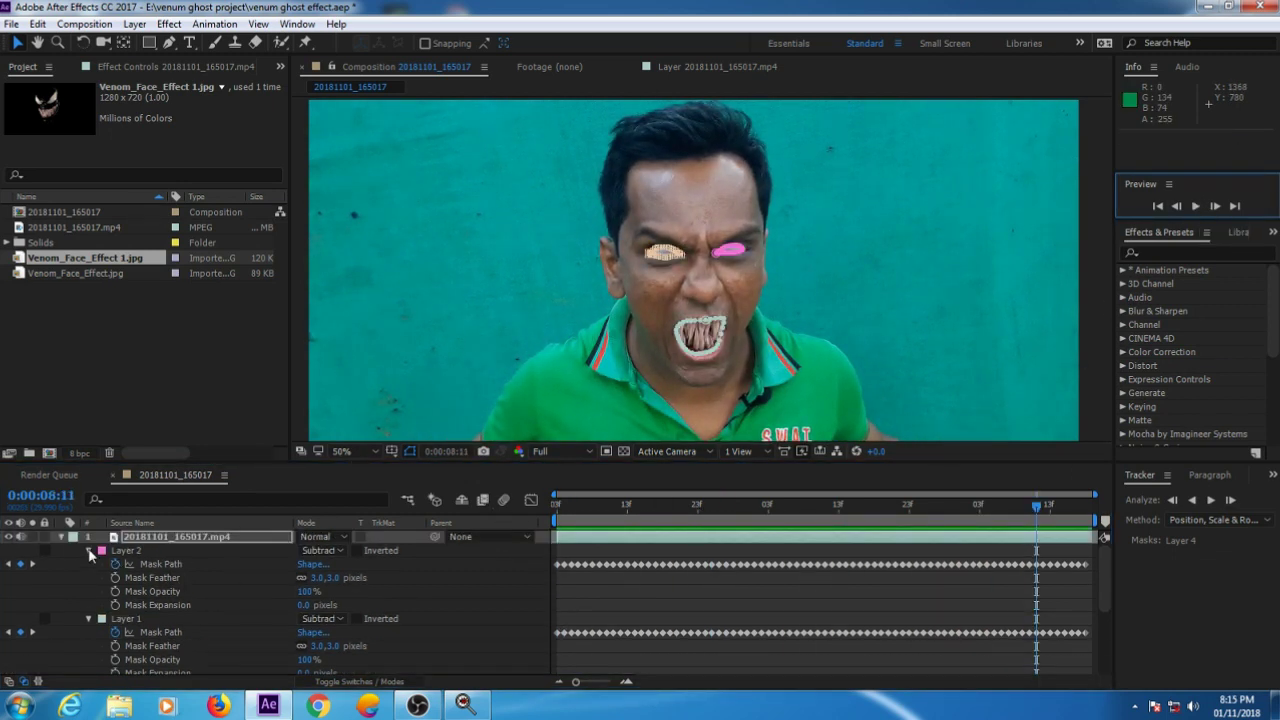
{"action": "left_click", "coordinate": [60, 536]}
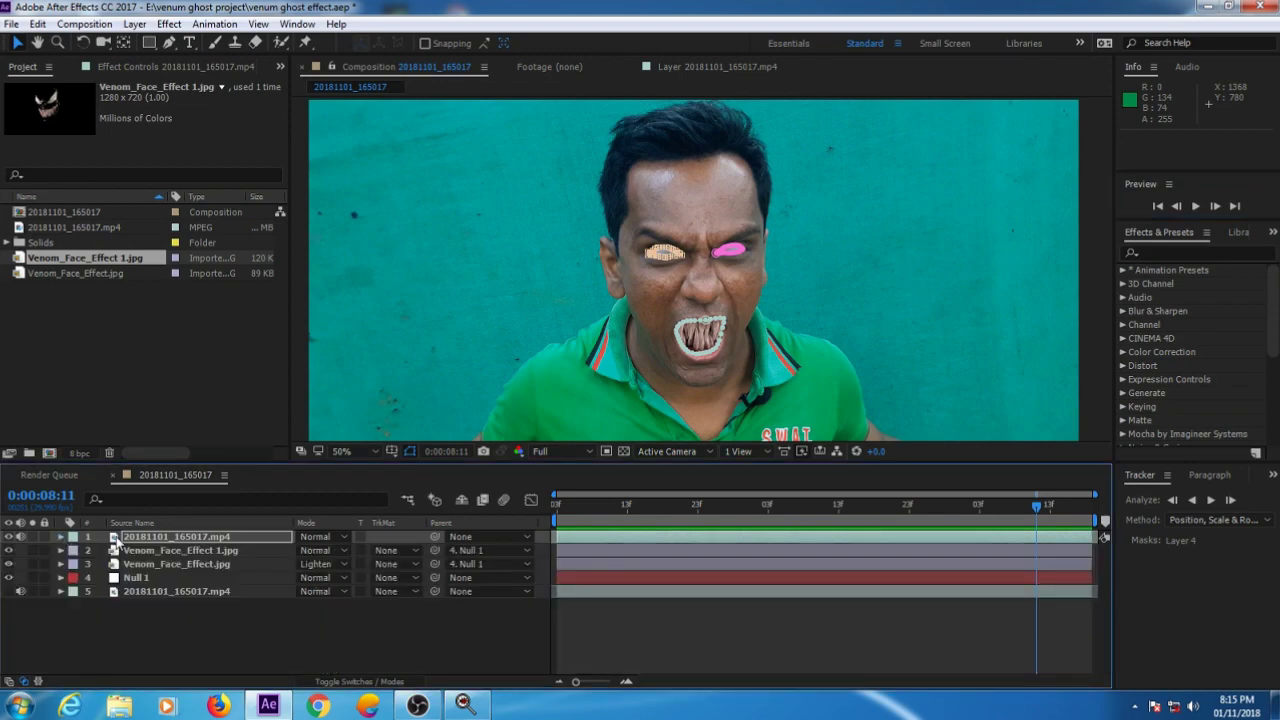